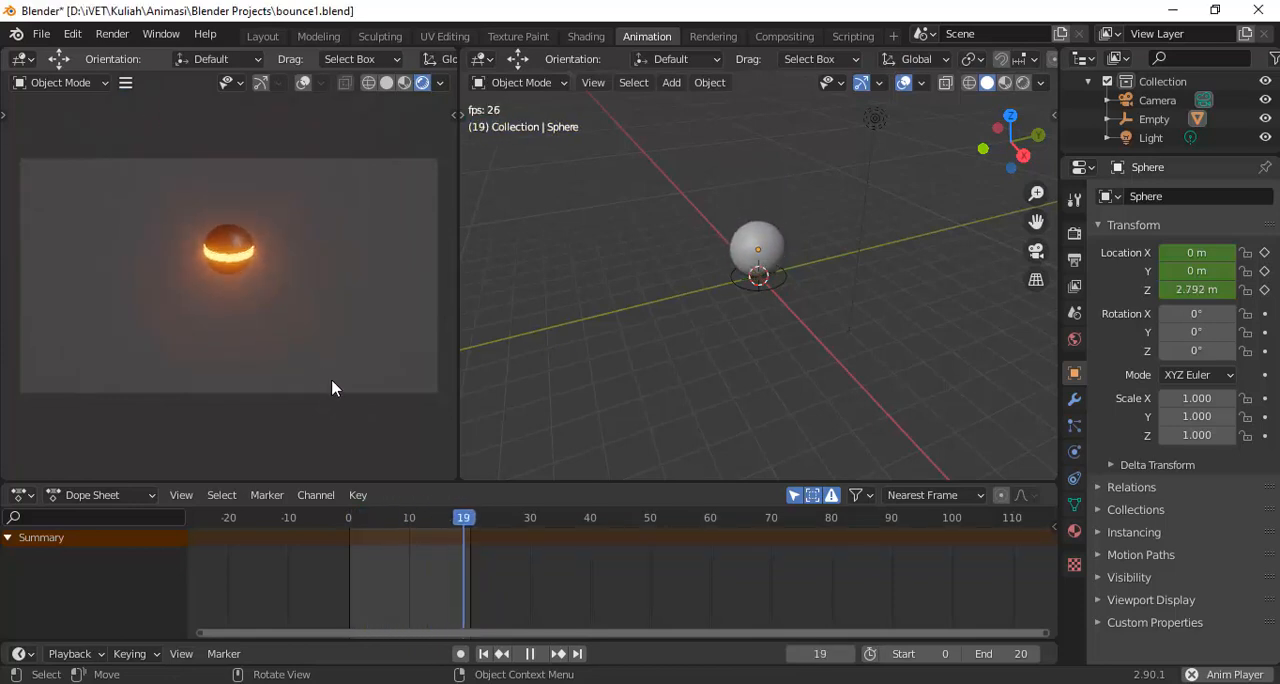
Stop the animation playback and start a new file without saving the changes to bounce1
key(space)
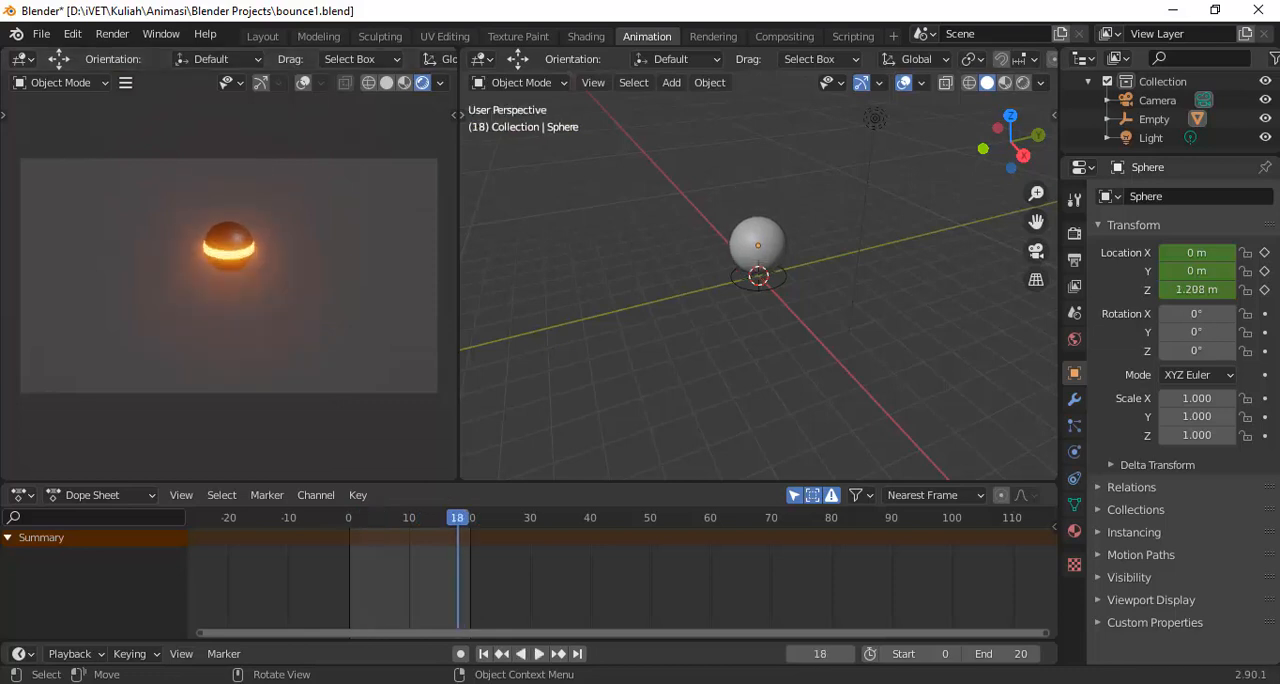
key(ctrl+n)
click(38, 203)
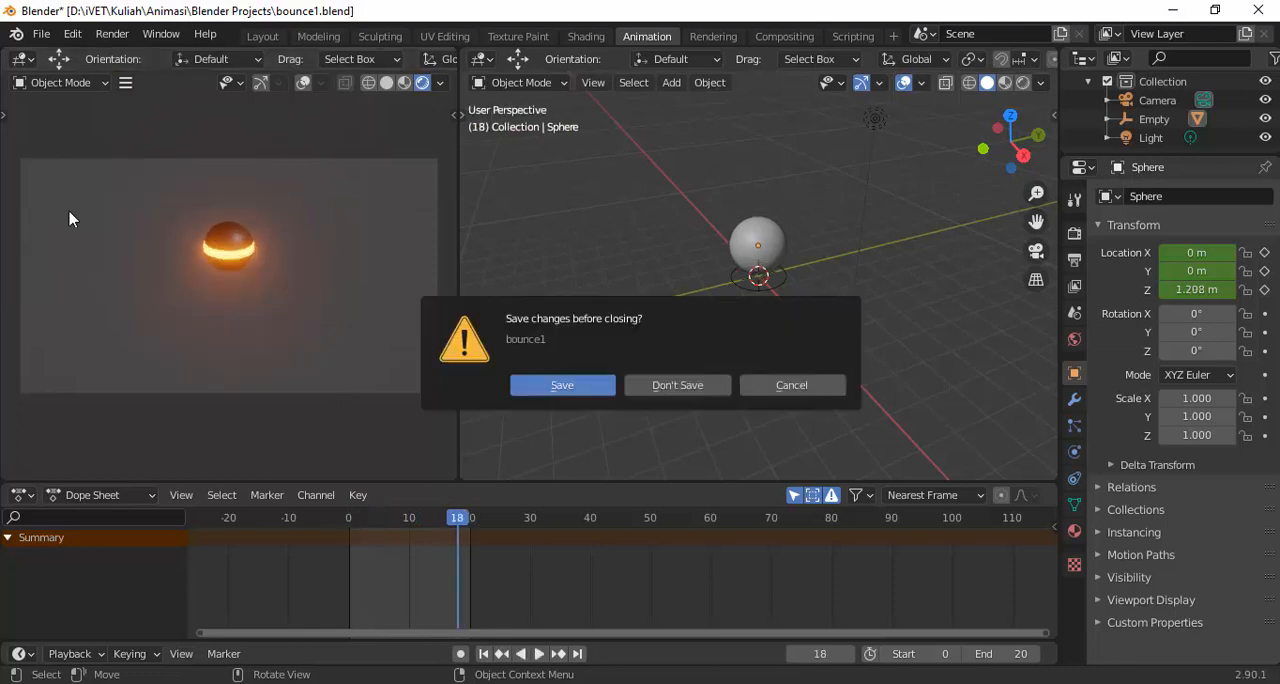
click(679, 386)
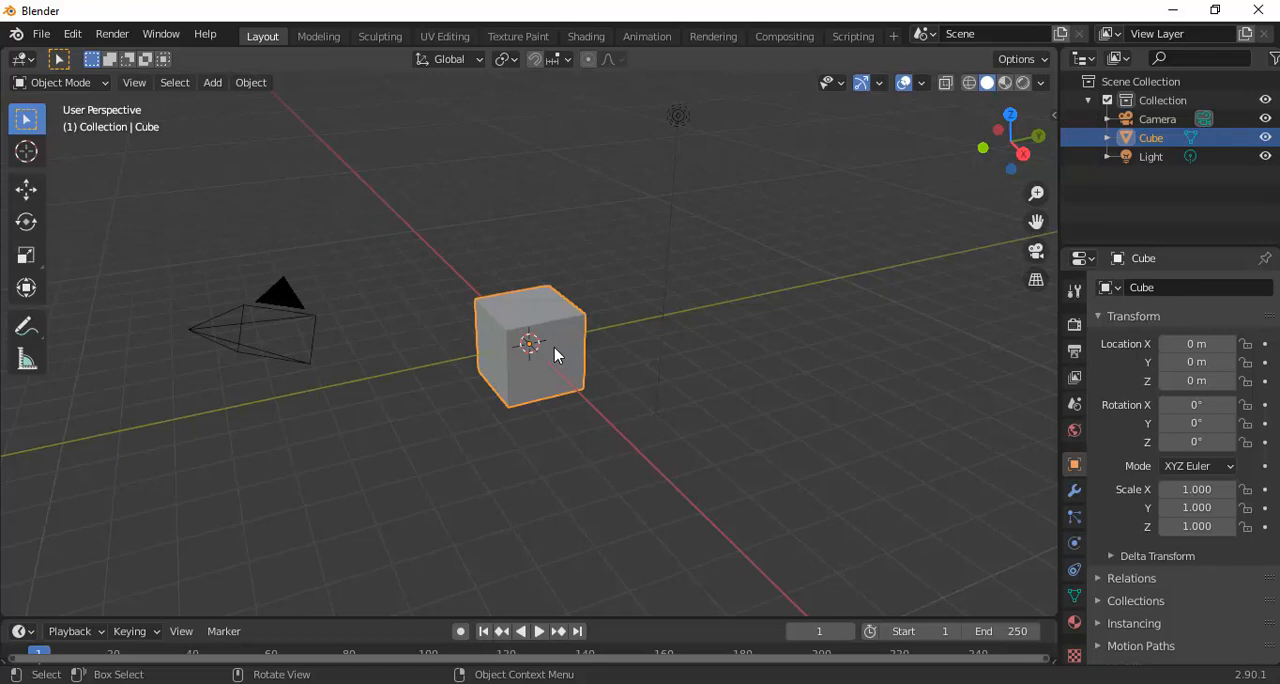
Delete the default cube and add a UV sphere in its place
key(Delete)
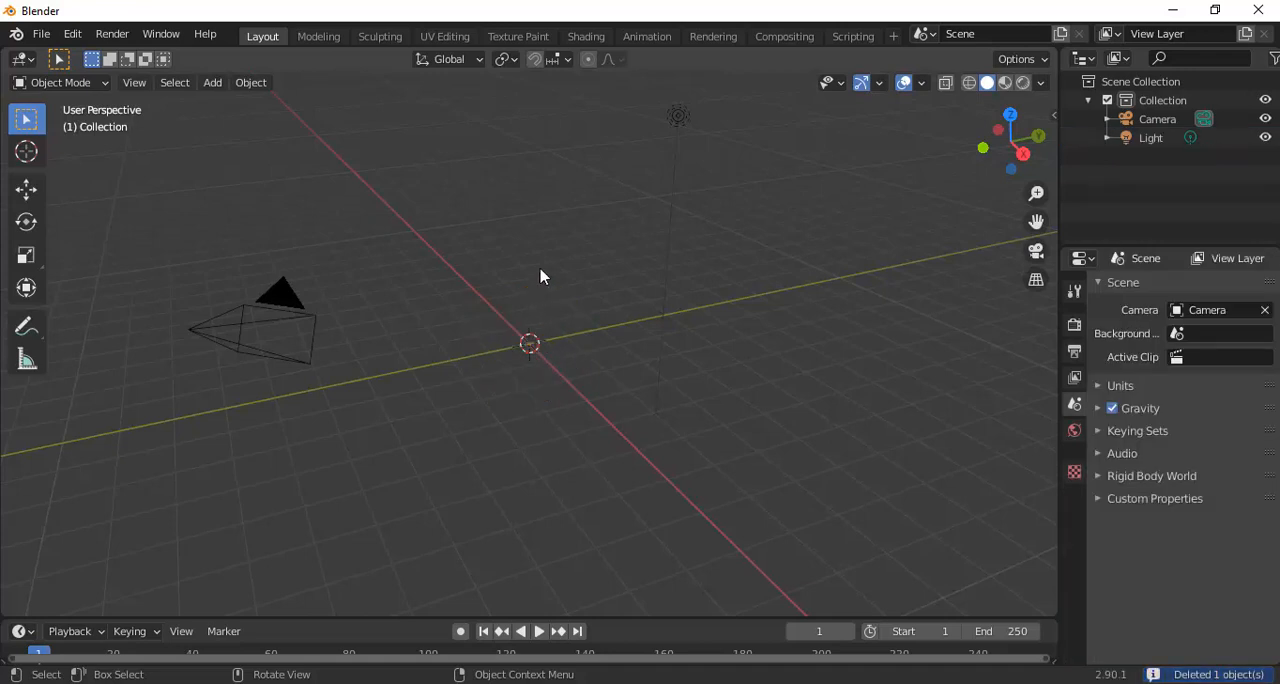
click(212, 82)
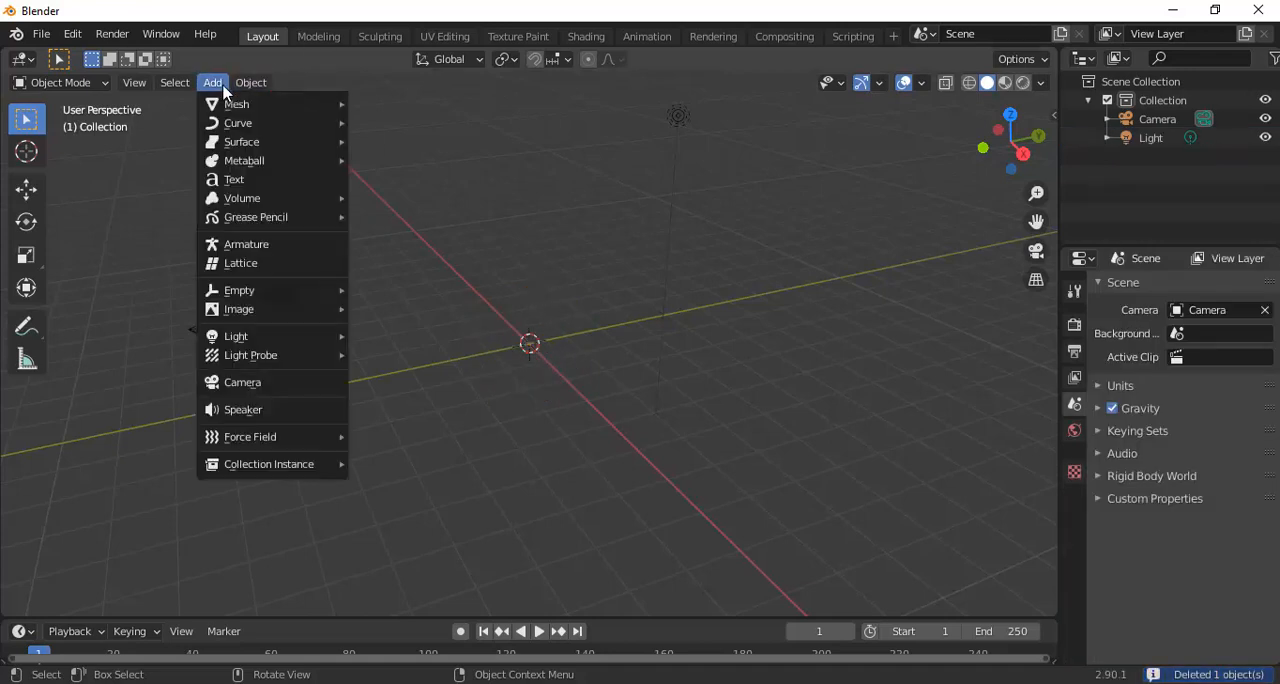
mouse_move(250, 110)
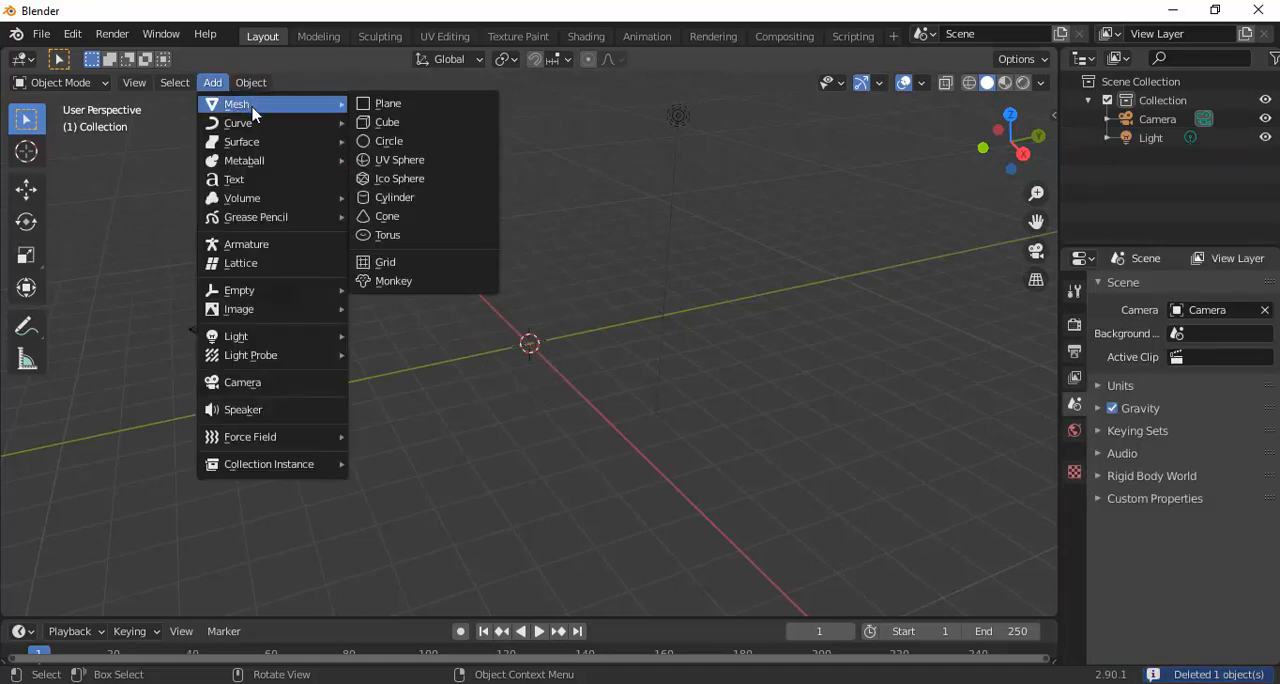
click(412, 165)
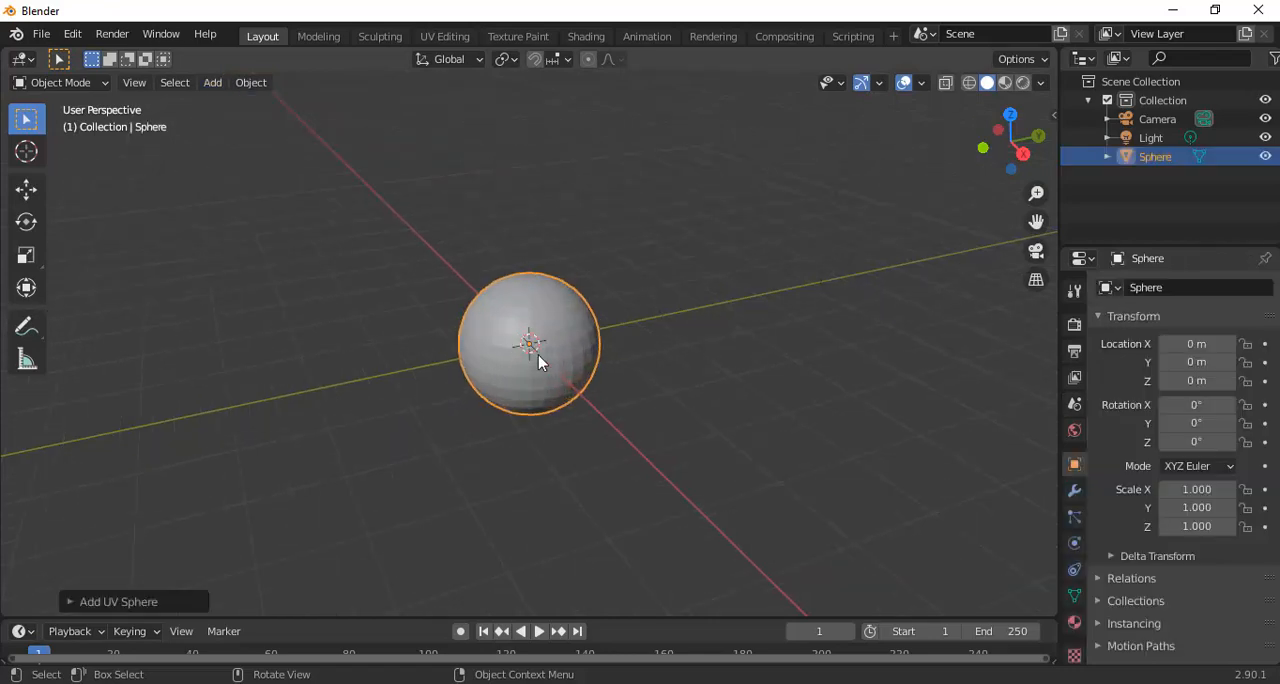
Apply smooth shading to the sphere
right_click(552, 309)
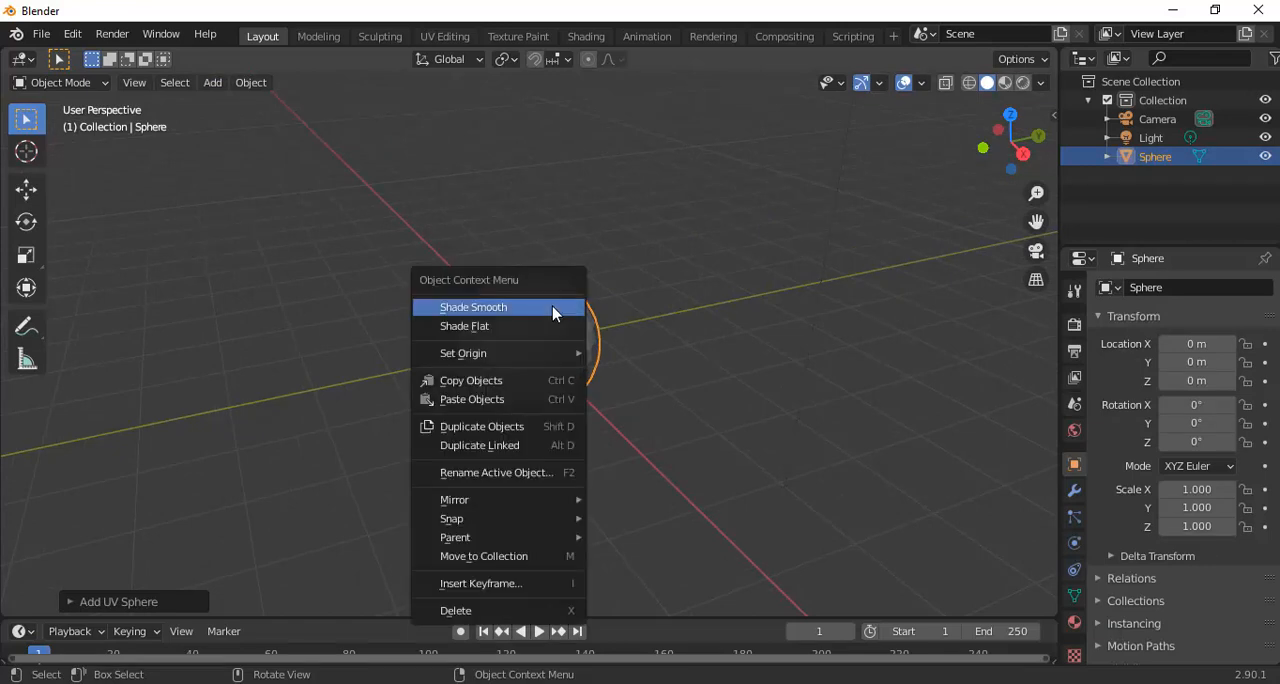
click(499, 310)
scroll(583, 330, up, 2)
scroll(583, 330, down, 1)
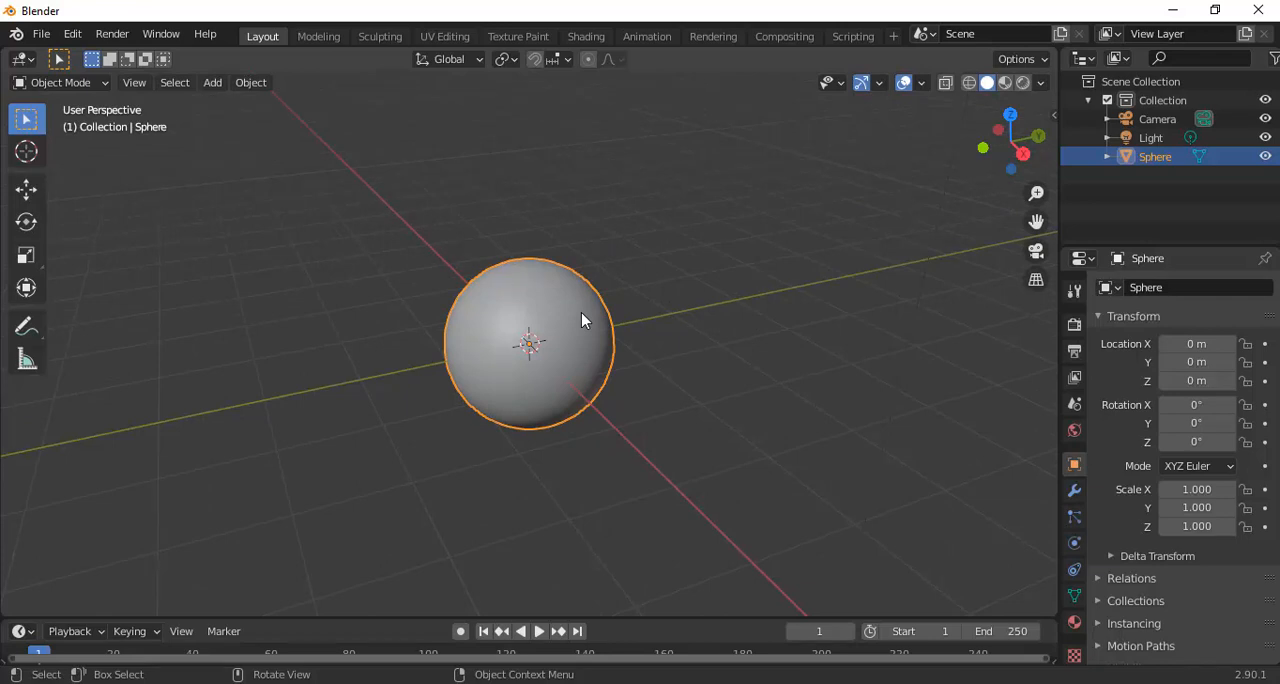
scroll(582, 314, down, 1)
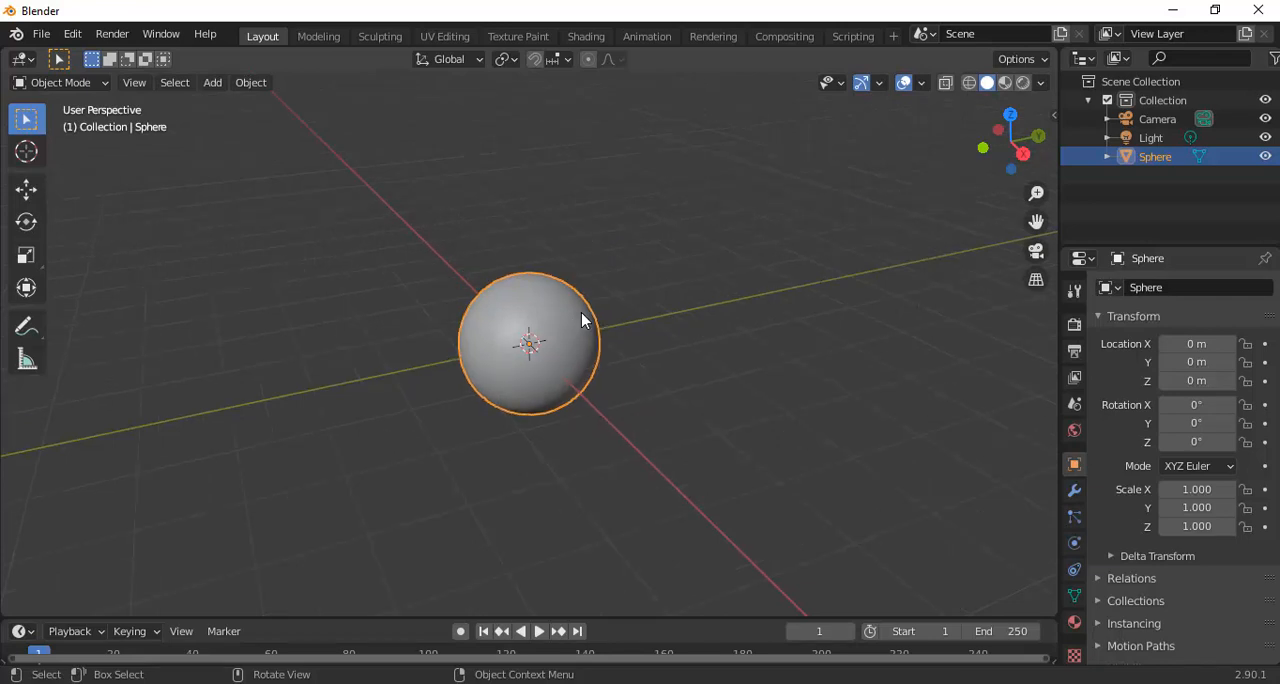
scroll(582, 320, down, 1)
scroll(582, 320, up, 2)
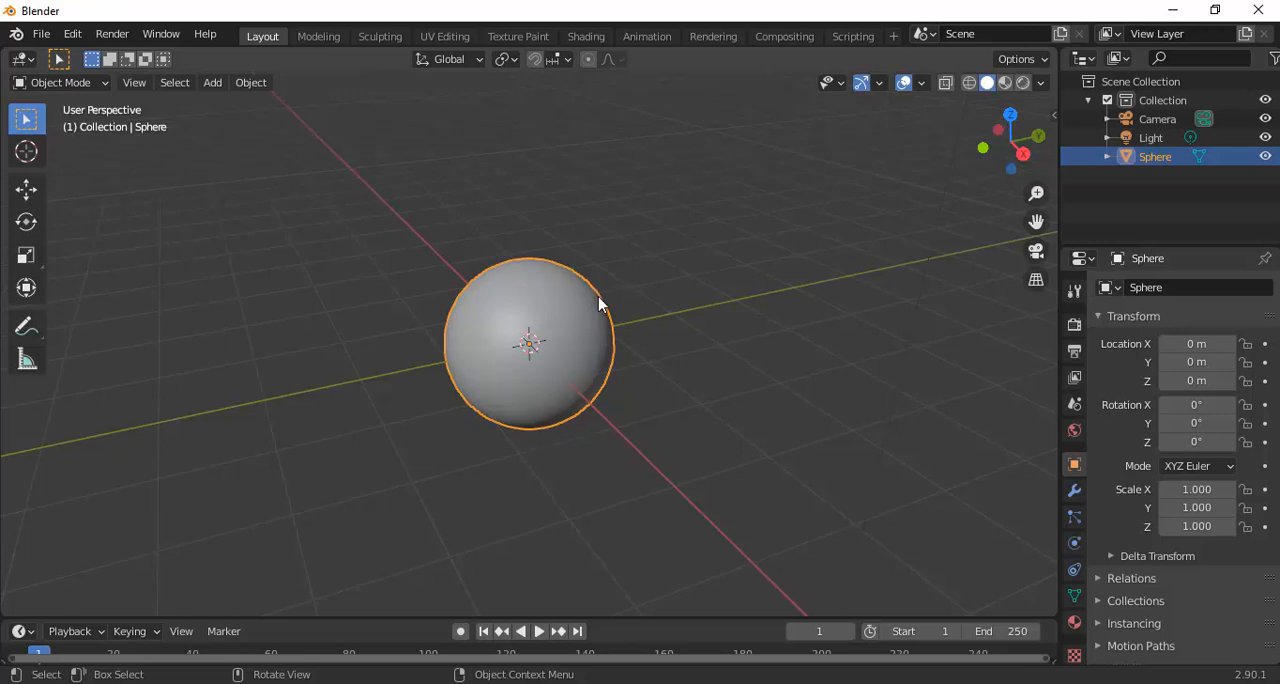
Set the sphere's Z location to 1 m
click(1199, 381)
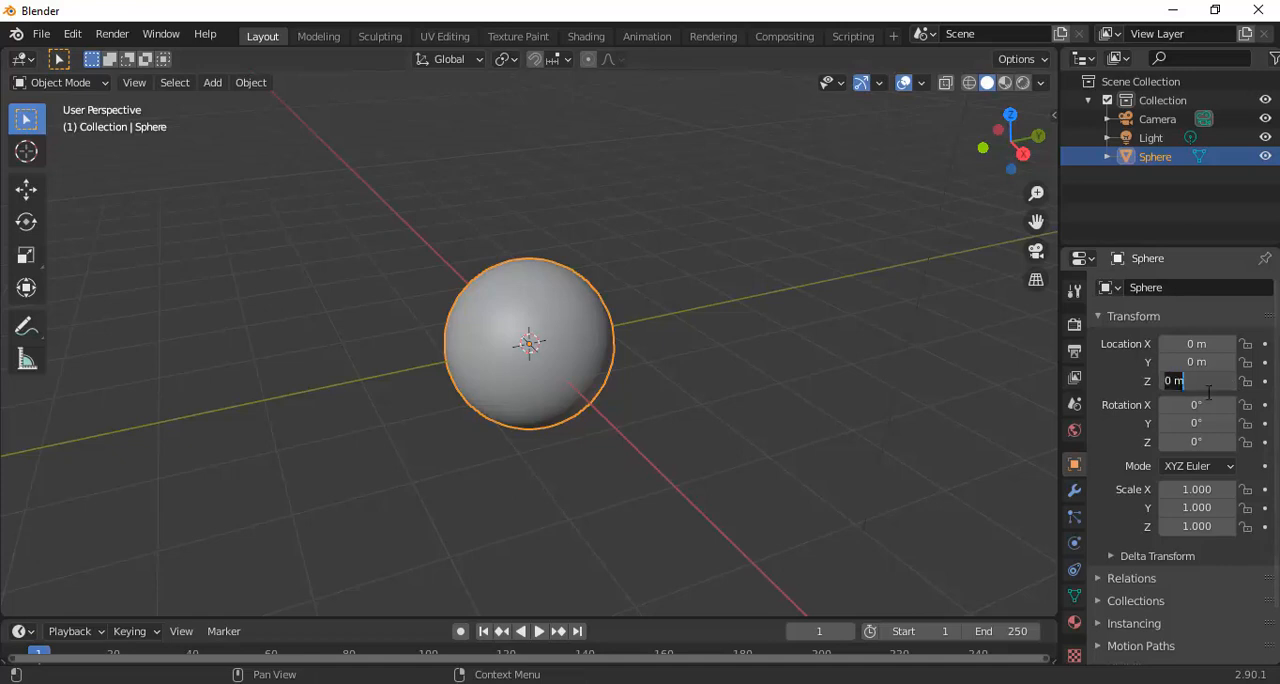
click(1170, 381)
text(1)
key(Return)
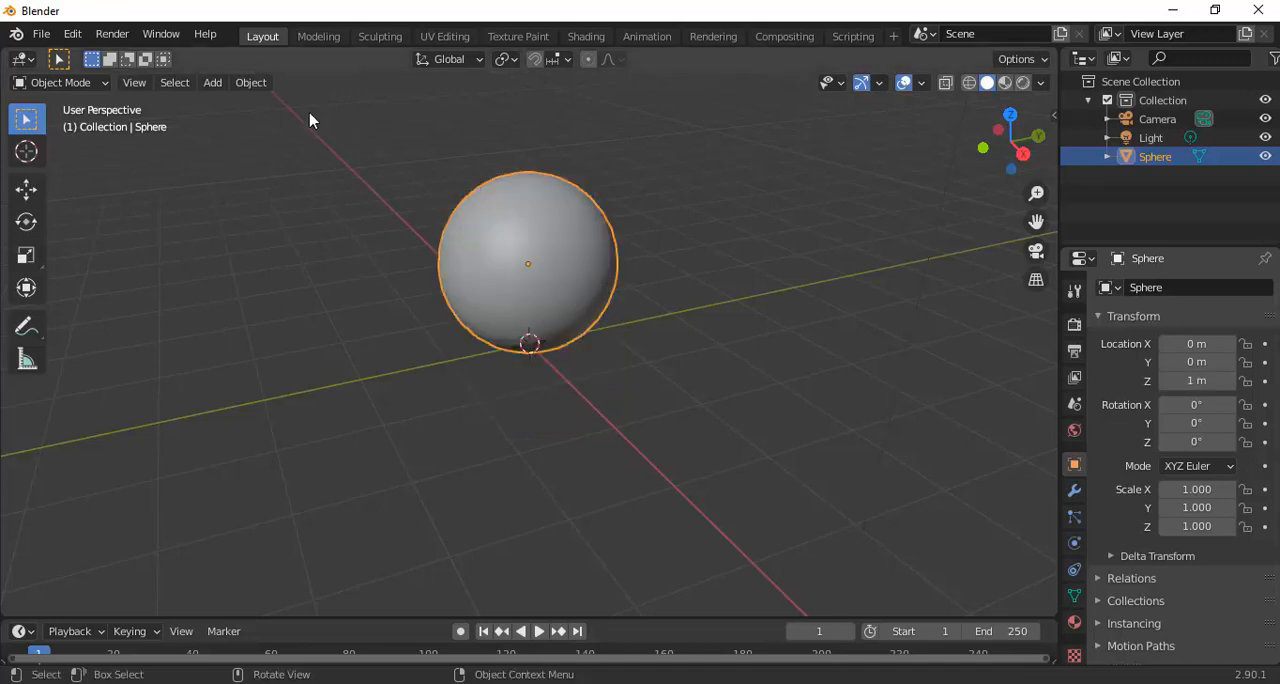
Add a circle empty at the origin and set its X rotation to 90°
click(213, 83)
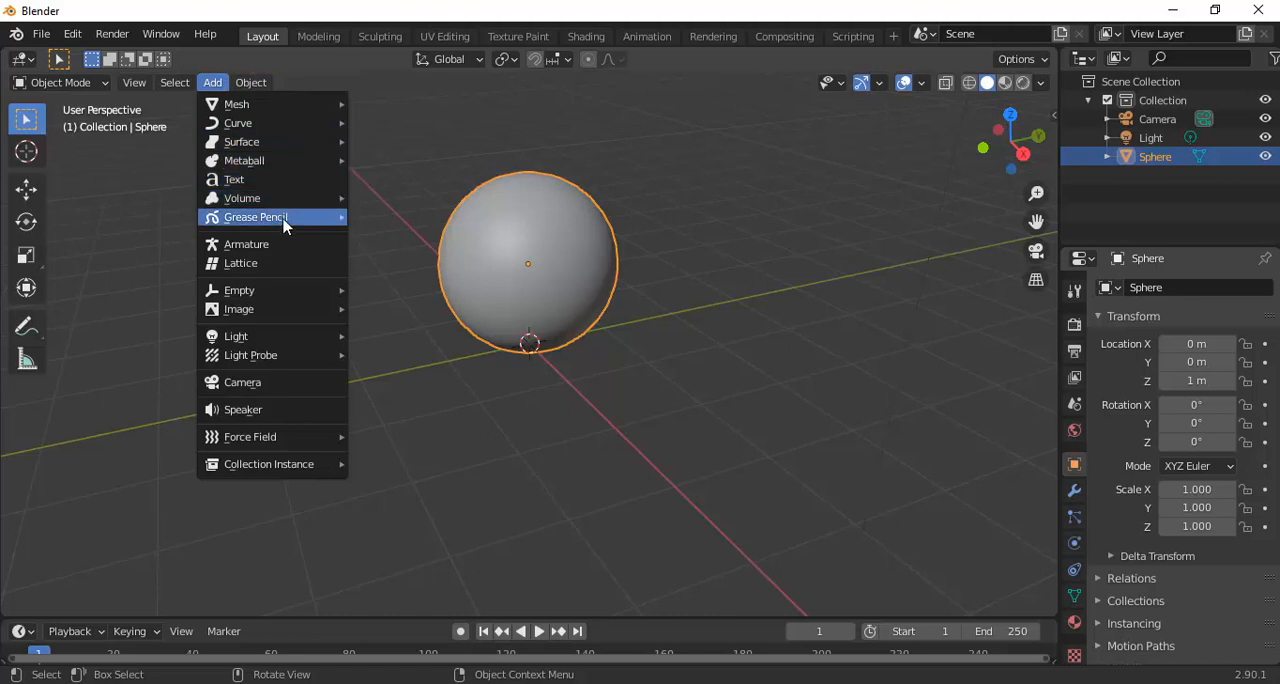
mouse_move(300, 293)
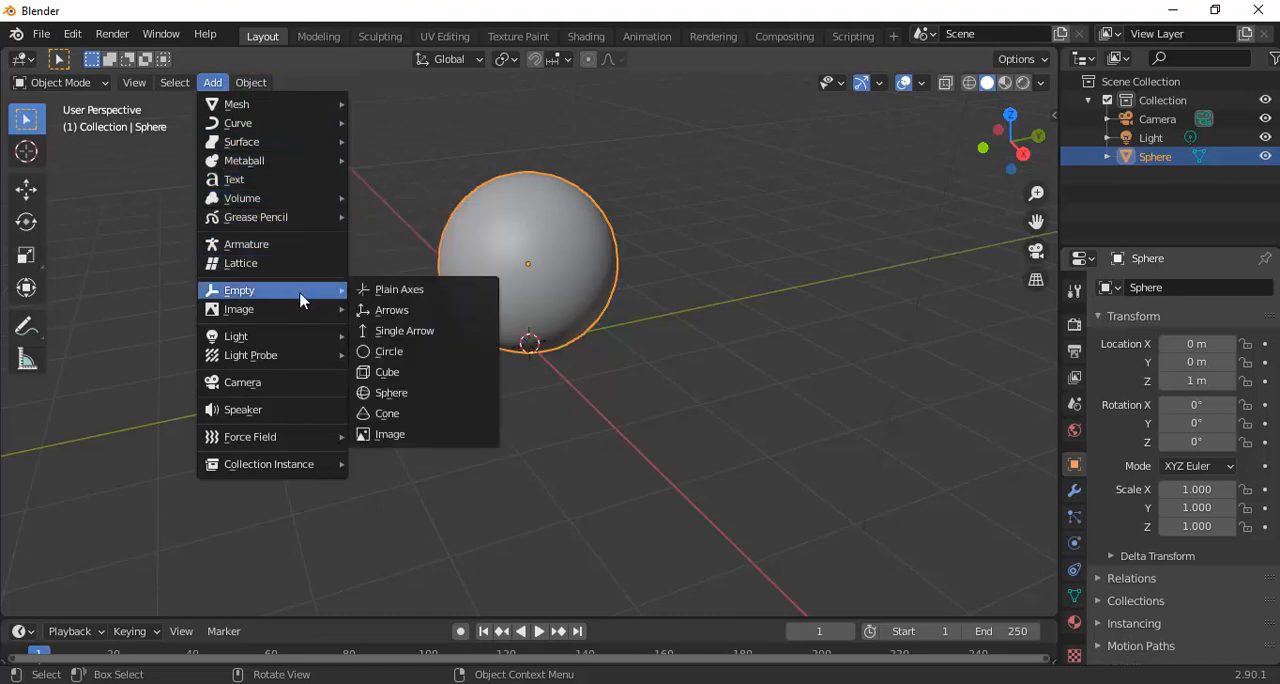
click(389, 355)
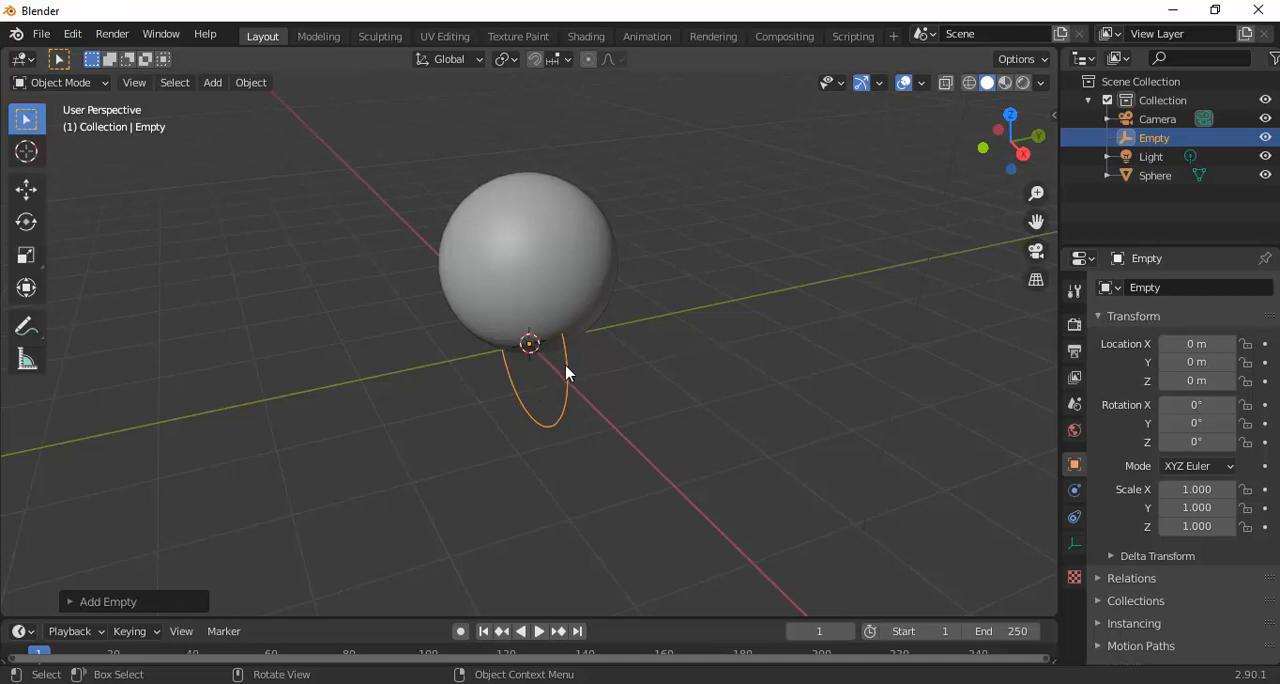
click(1173, 404)
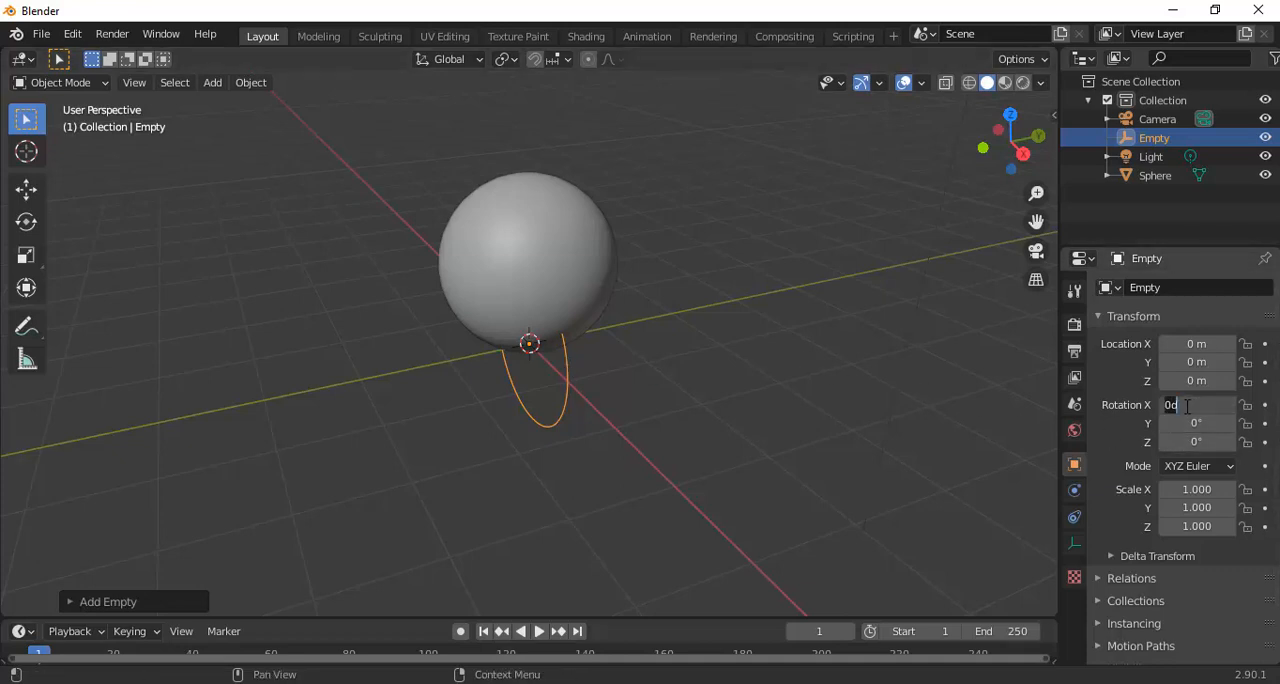
text(90)
key(Return)
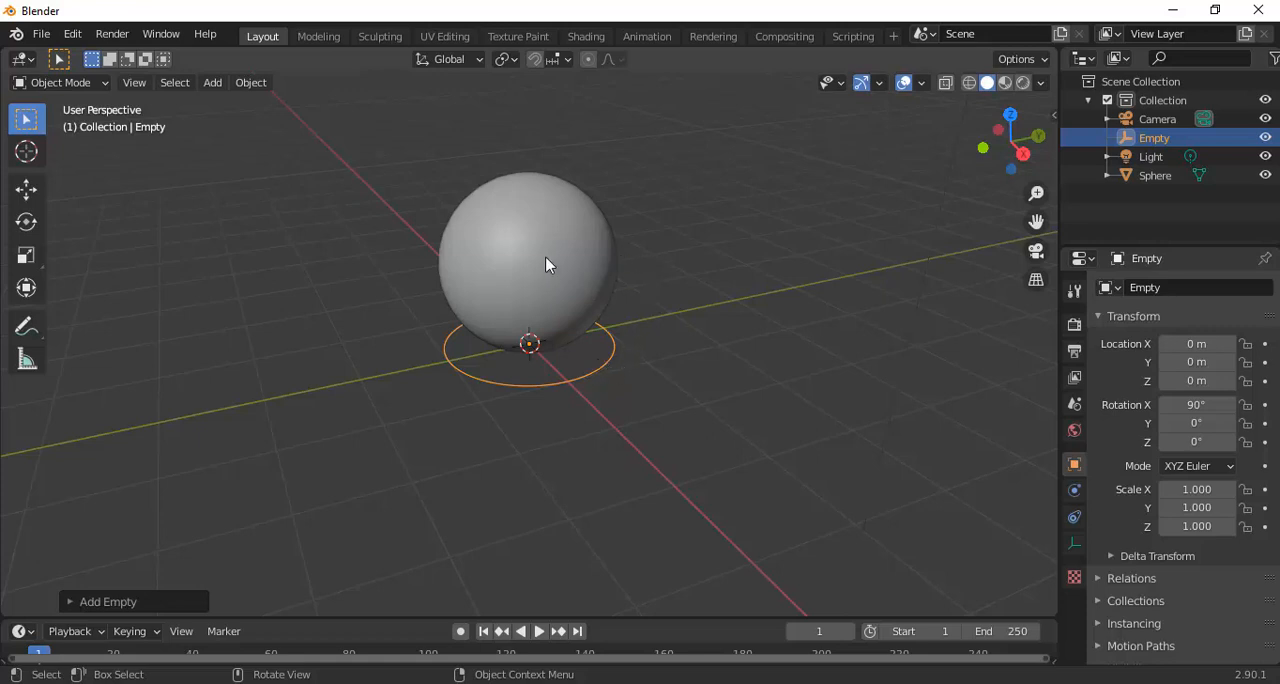
click(674, 271)
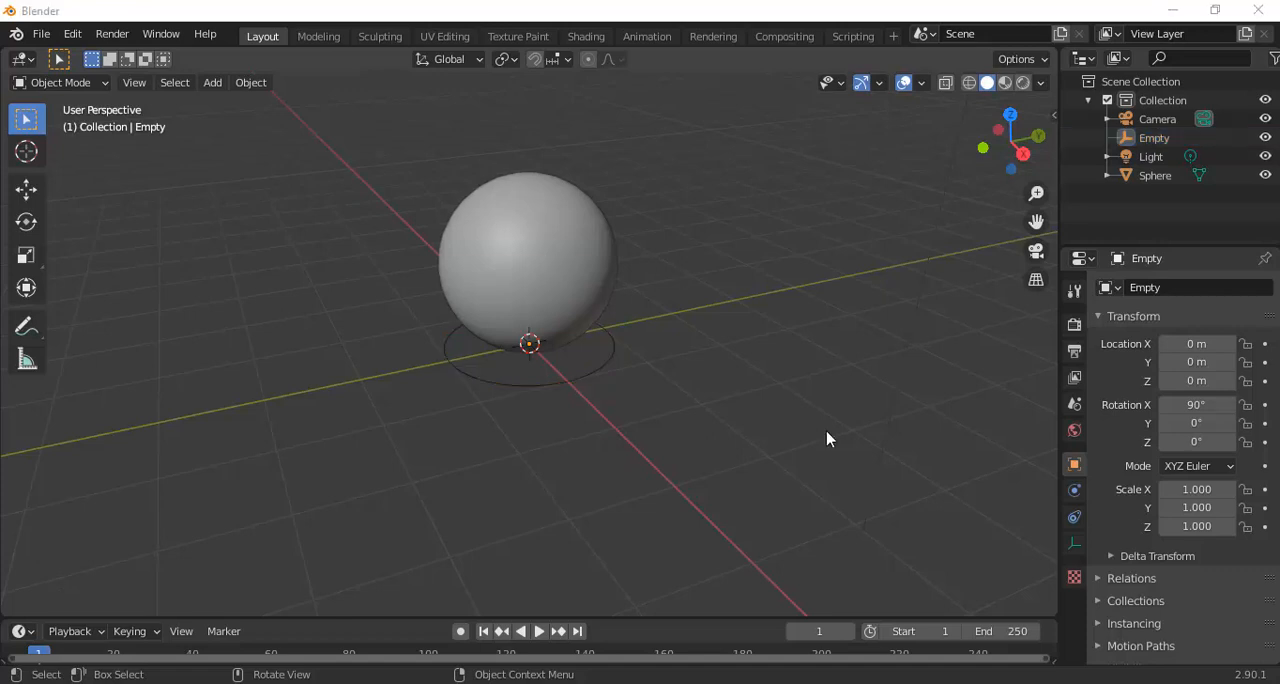
Parent the sphere to the circle empty with the Object option and check the hierarchy in the outliner
click(566, 283)
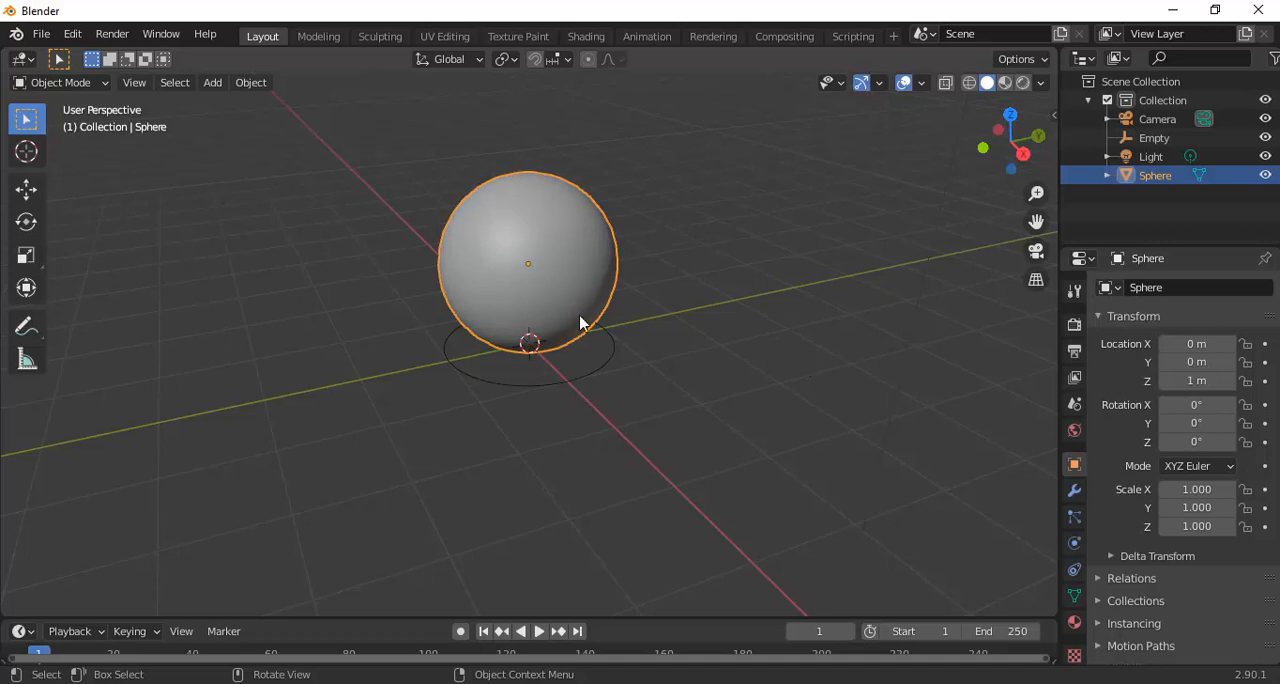
shift+click(614, 356)
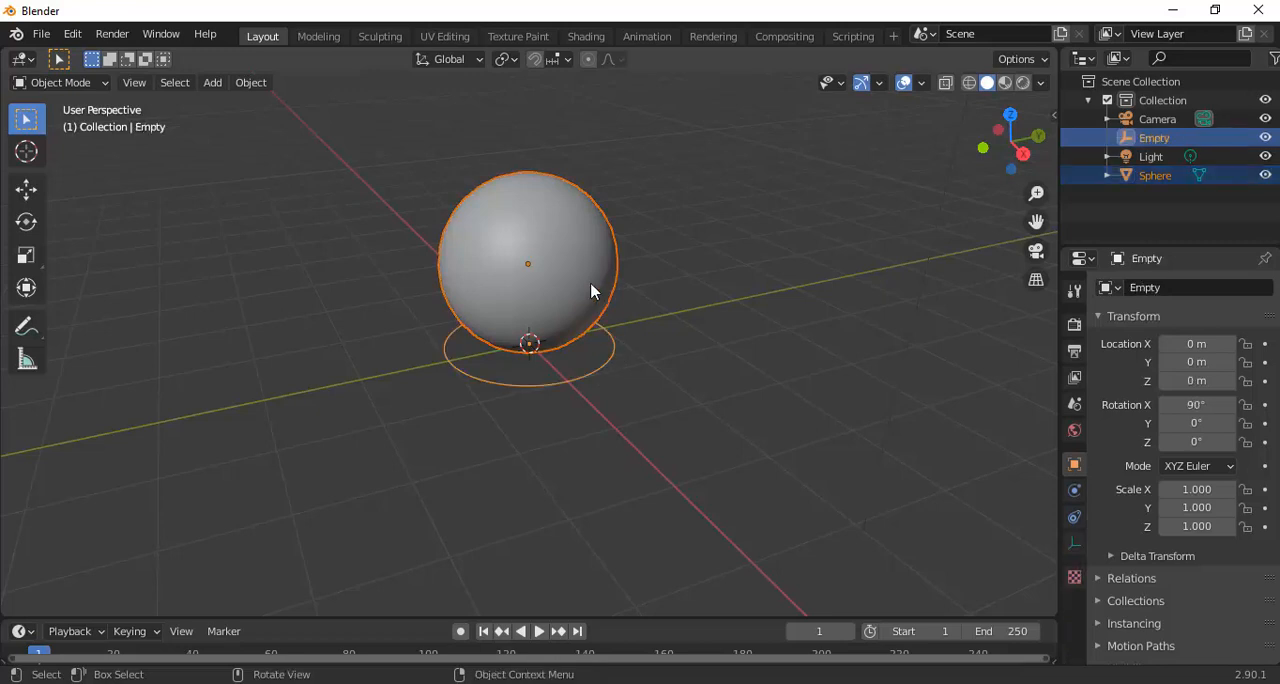
key(ctrl)
key(ctrl+p)
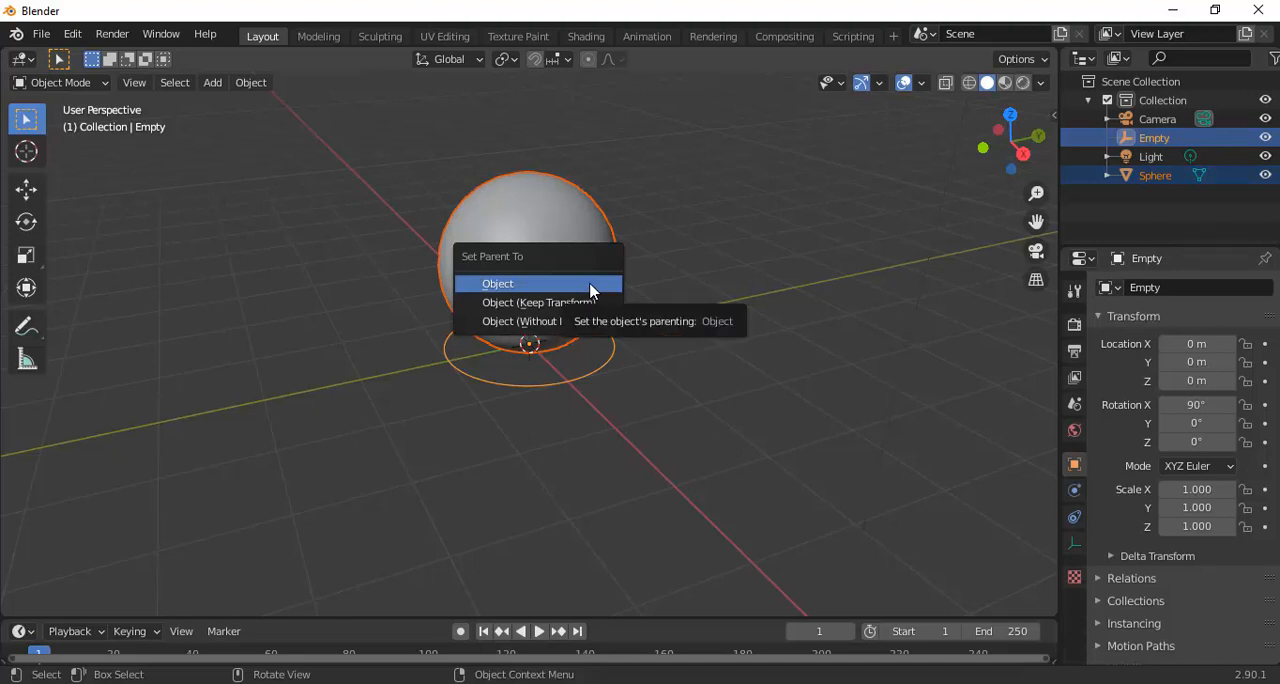
click(590, 285)
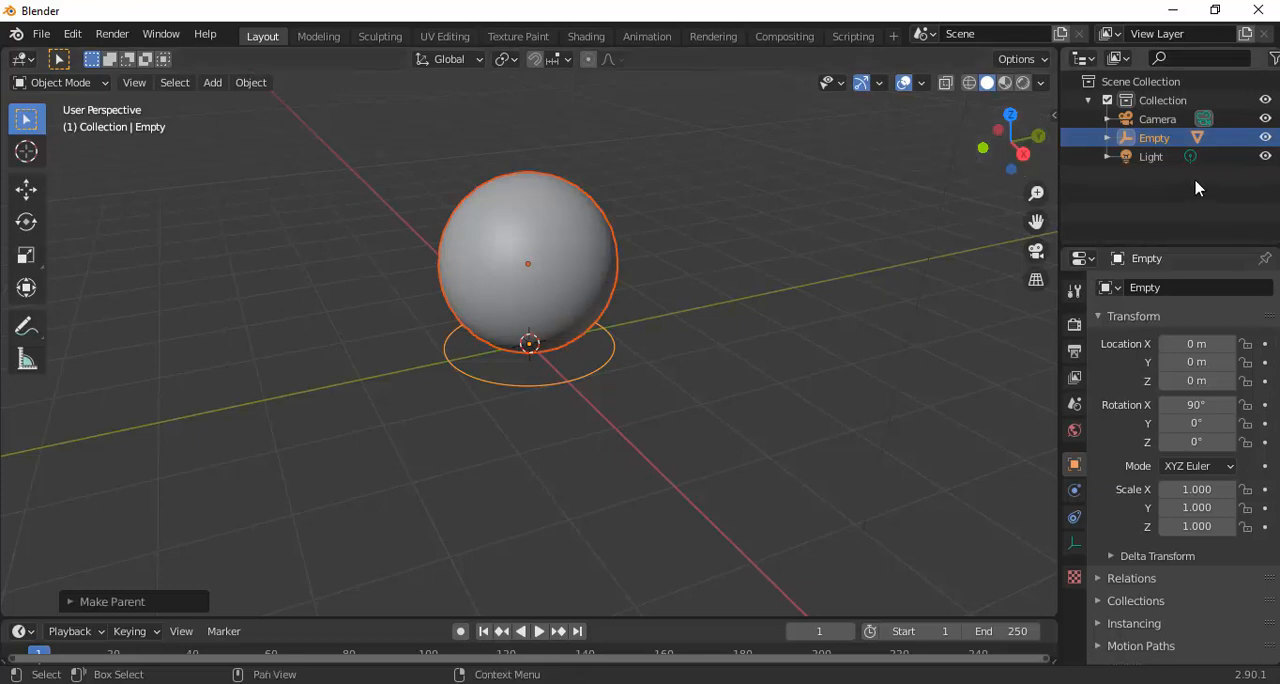
click(1107, 138)
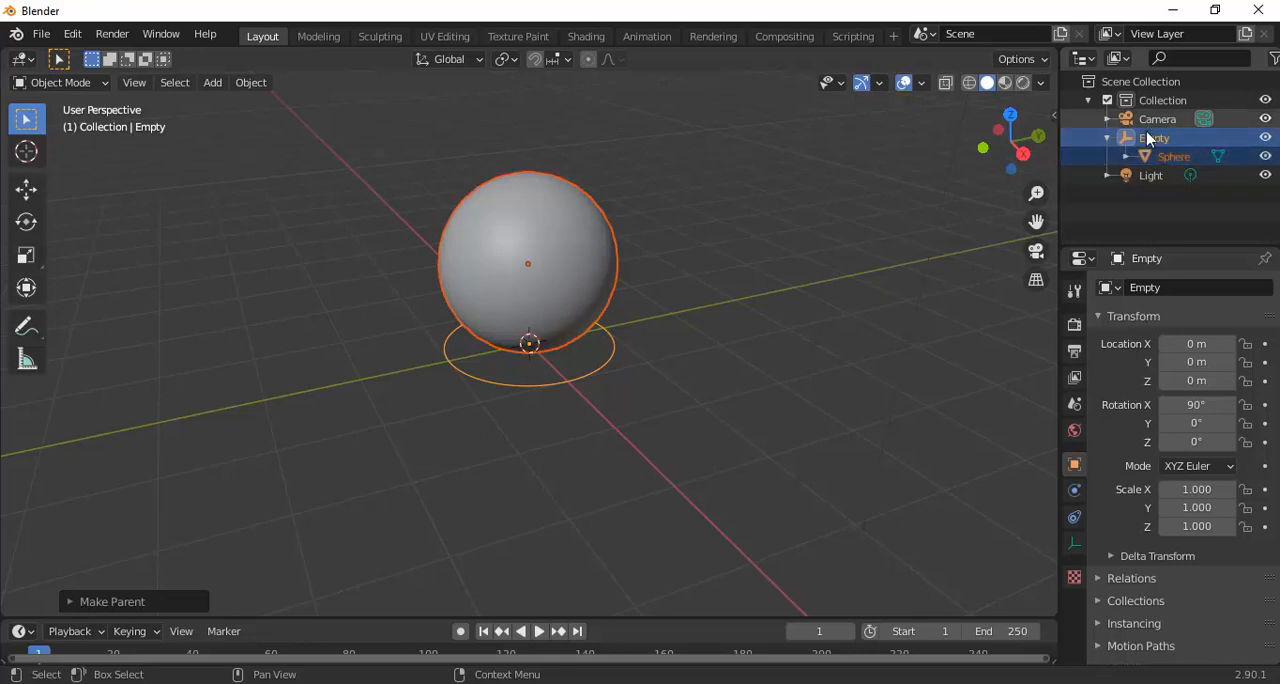
click(1107, 138)
scroll(725, 230, up, 2)
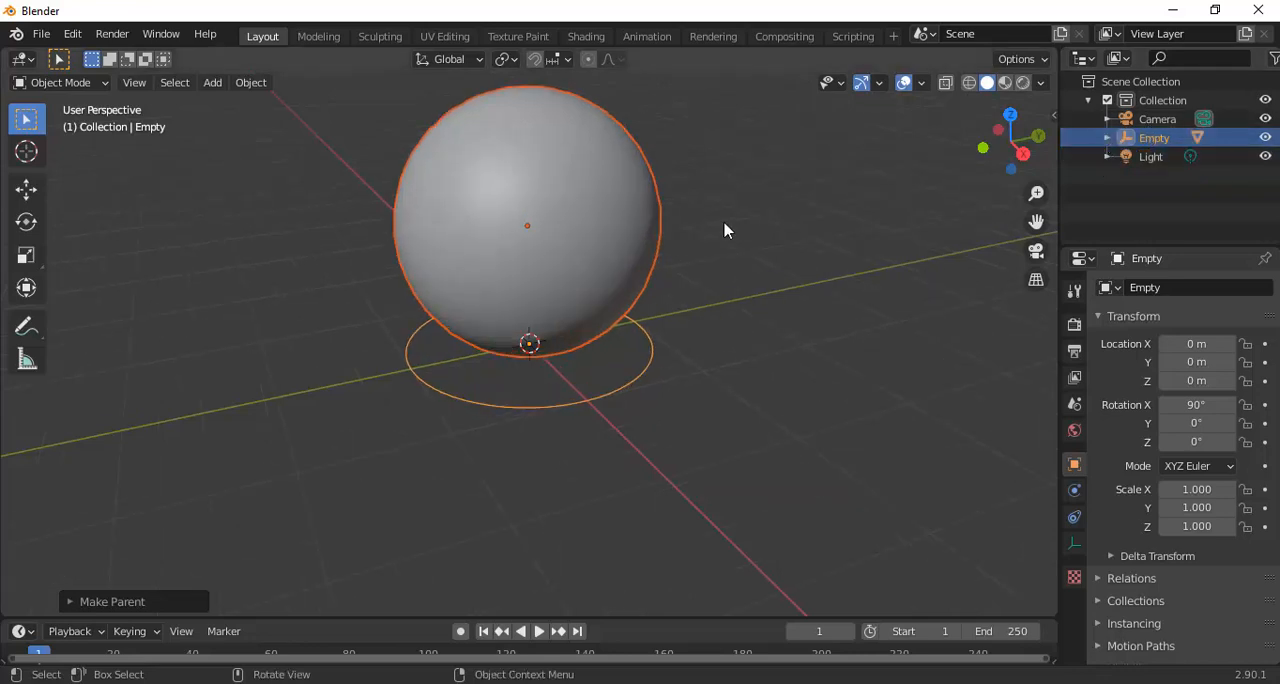
scroll(725, 230, down, 2)
Try moving the sphere along the Y axis to about -4 m and about 3.5 m, and undo the moves
drag(522, 266, 610, 188)
key(shift+space)
key(g)
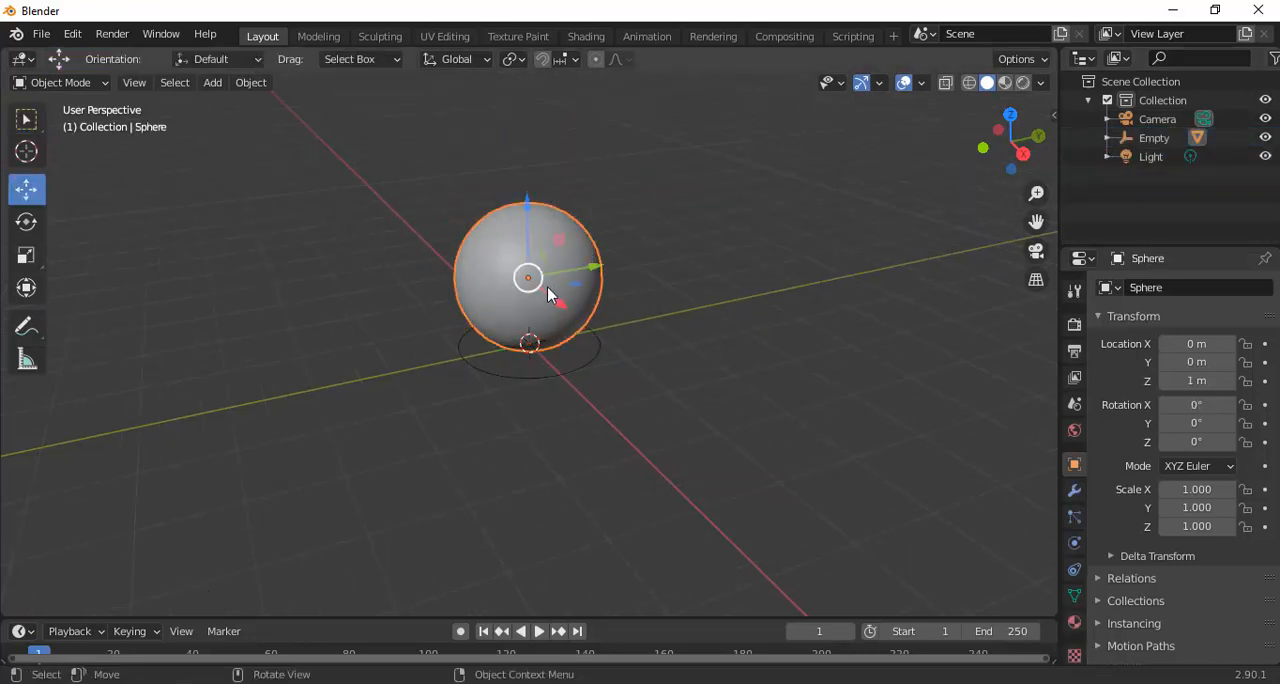
key(g)
key(y)
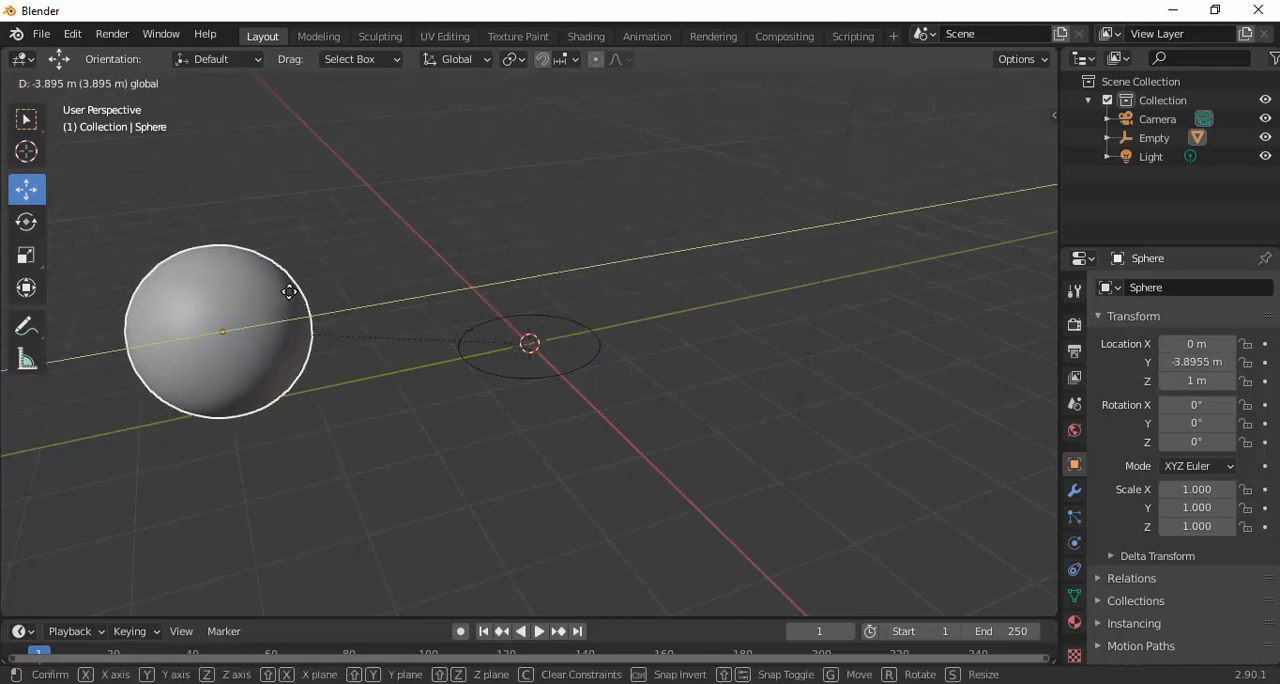
click(287, 293)
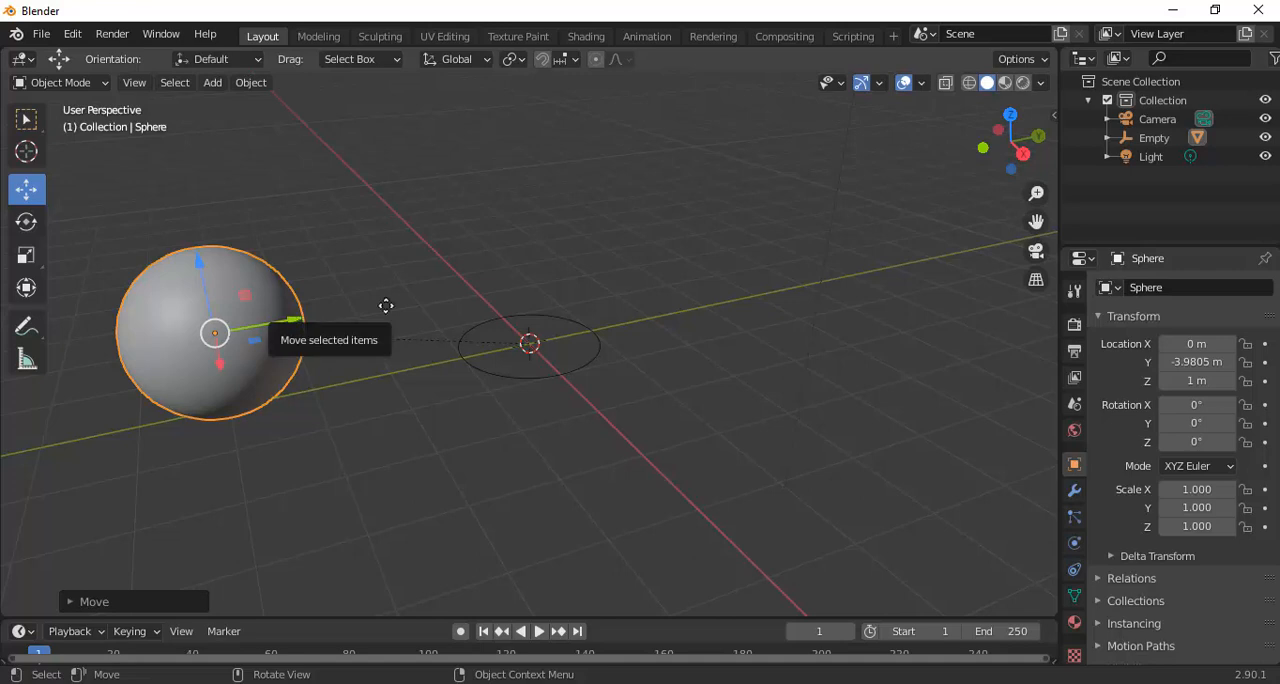
drag(296, 320, 731, 250)
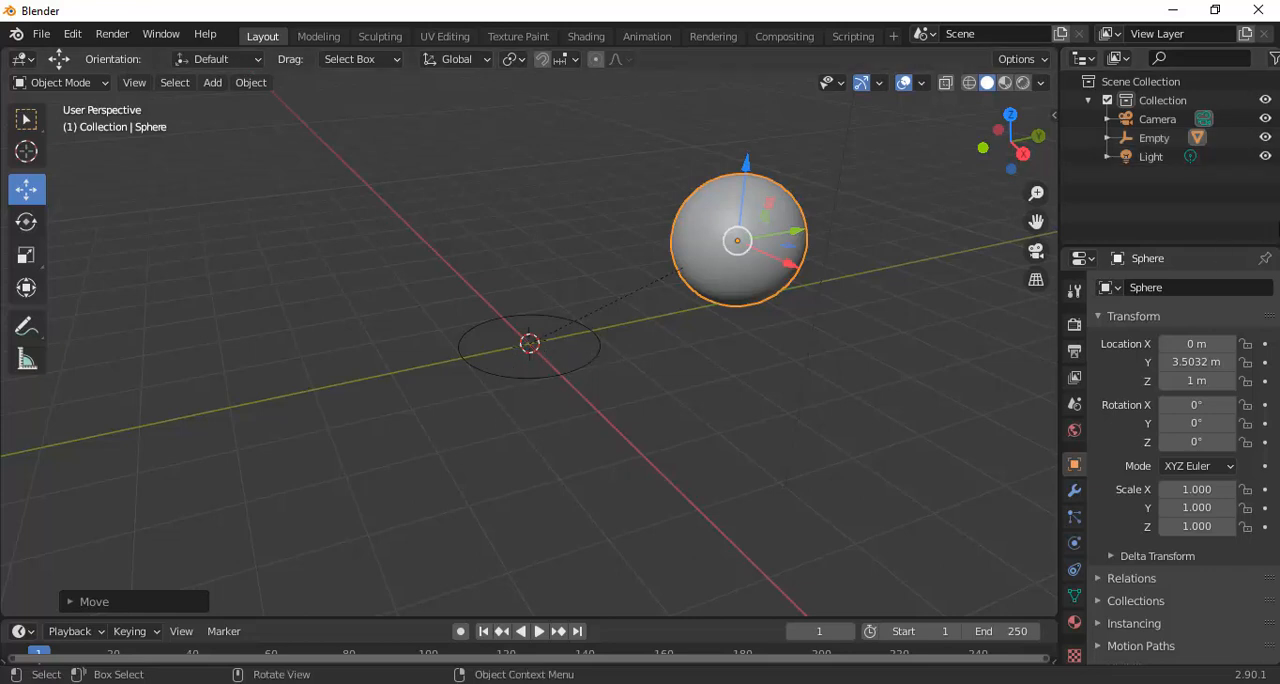
key(ctrl+z)
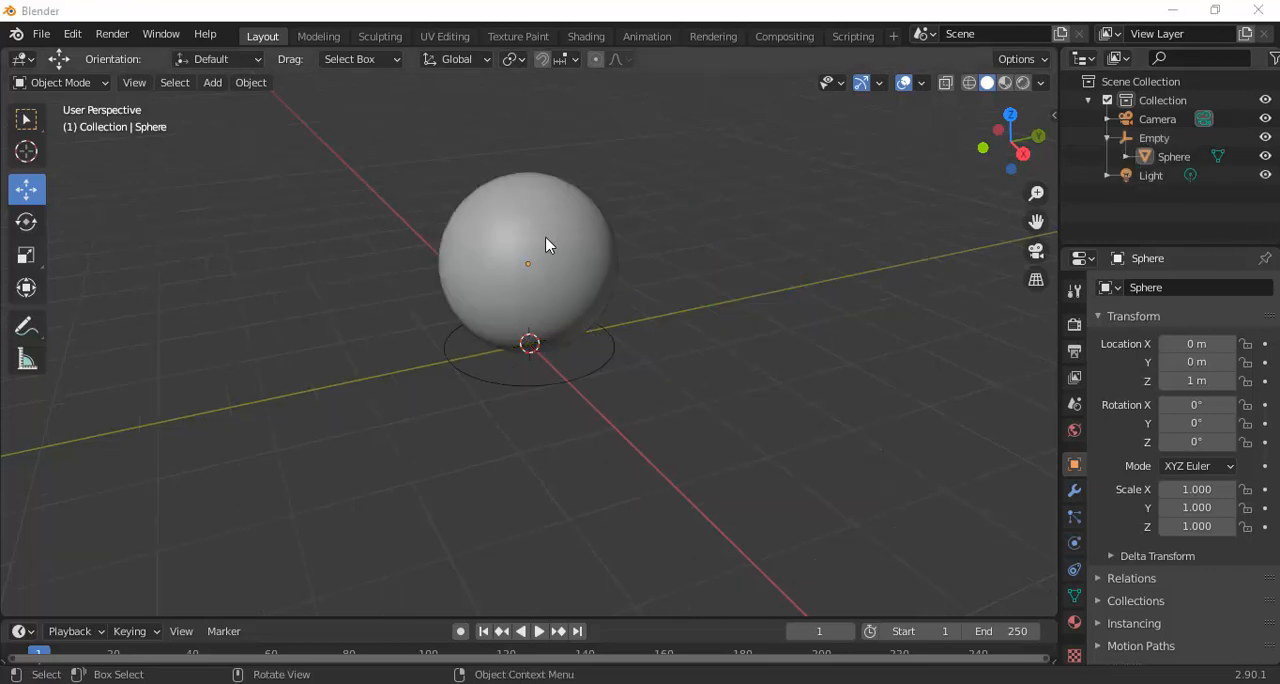
Switch to the Shading workspace and create a new material for the sphere
click(593, 44)
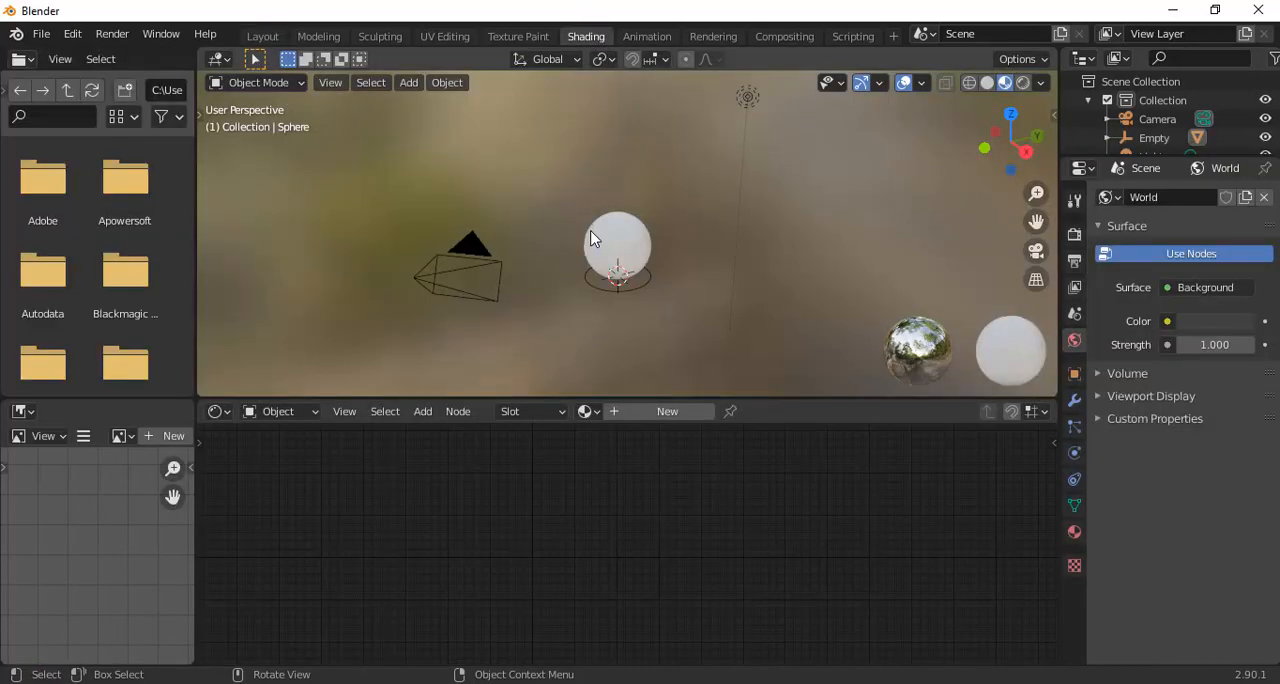
scroll(590, 237, up, 3)
scroll(590, 237, down, 1)
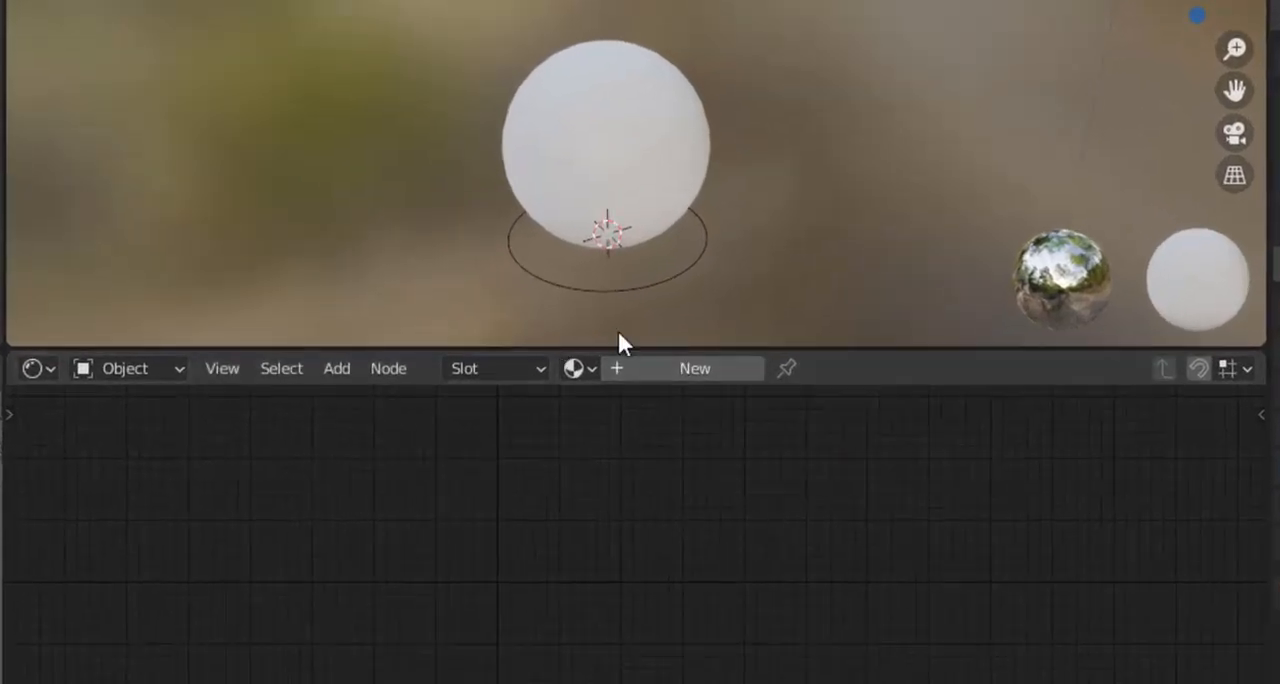
click(722, 369)
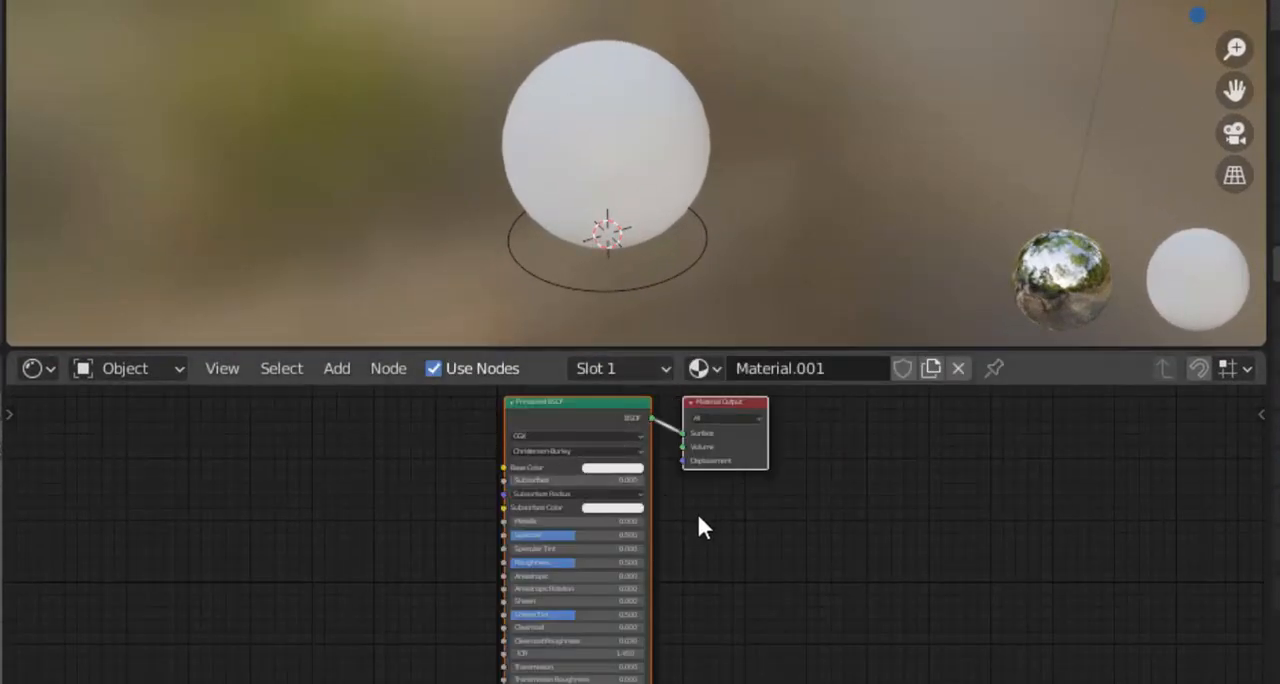
scroll(571, 491, up, 3)
scroll(568, 478, down, 5)
middle_drag(624, 396, 735, 400)
scroll(735, 400, up, 3)
scroll(735, 400, down, 2)
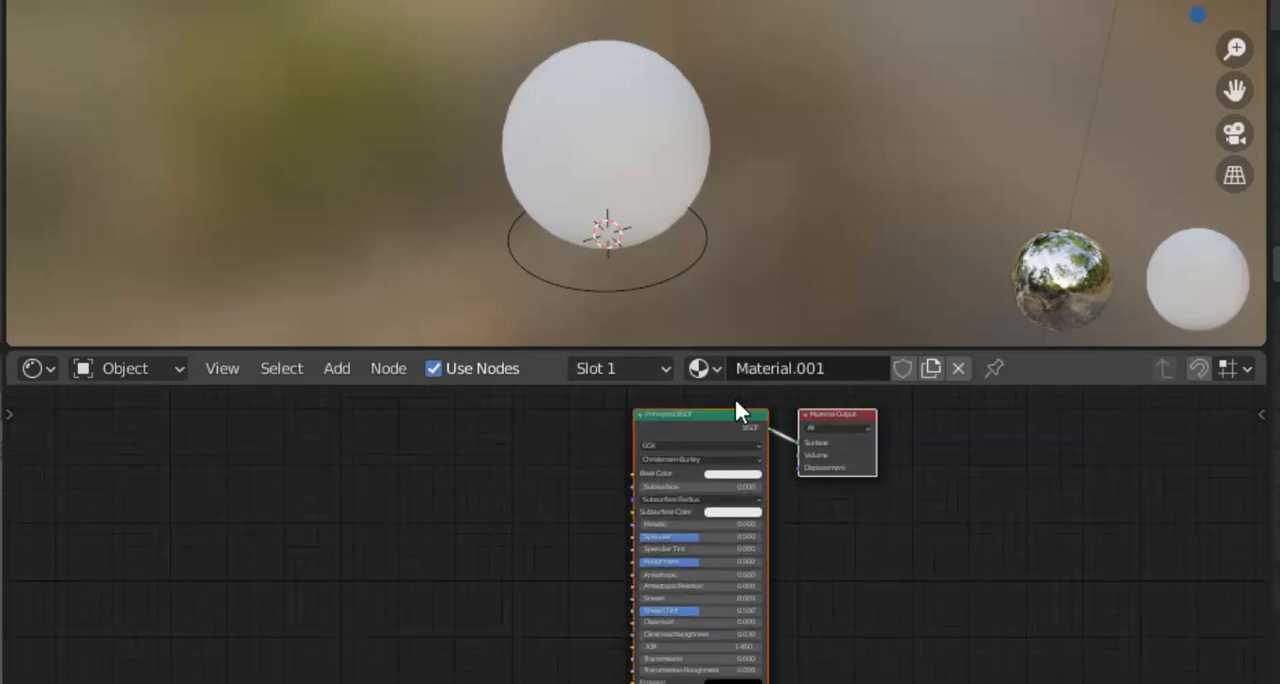
scroll(739, 410, up, 6)
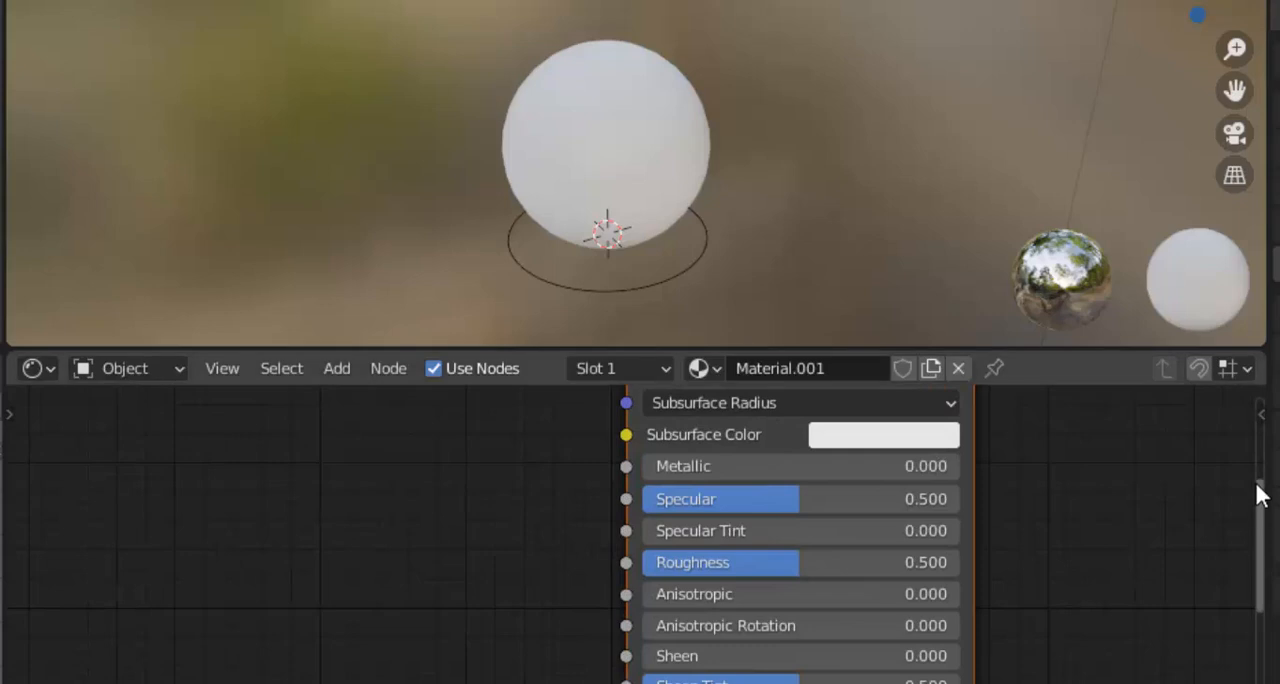
Add a ColorRamp node before the Principled BSDF and connect its Color output to the Base Color input
drag(1257, 483, 1256, 373)
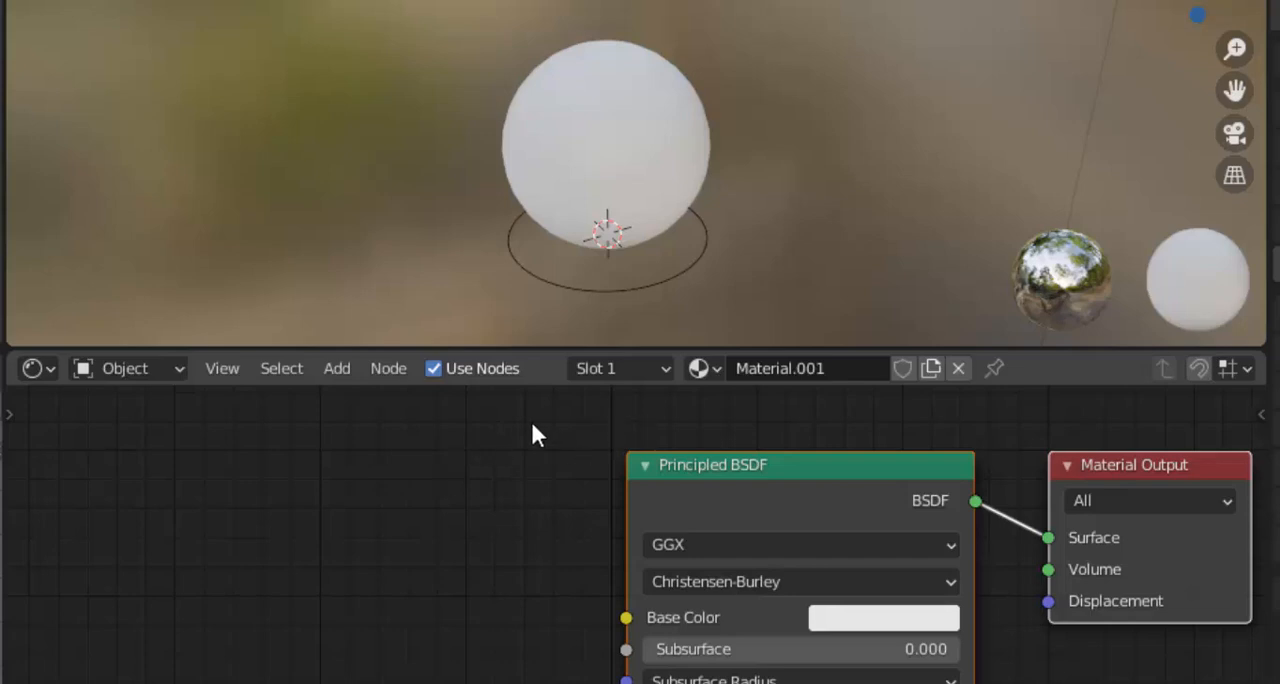
click(336, 369)
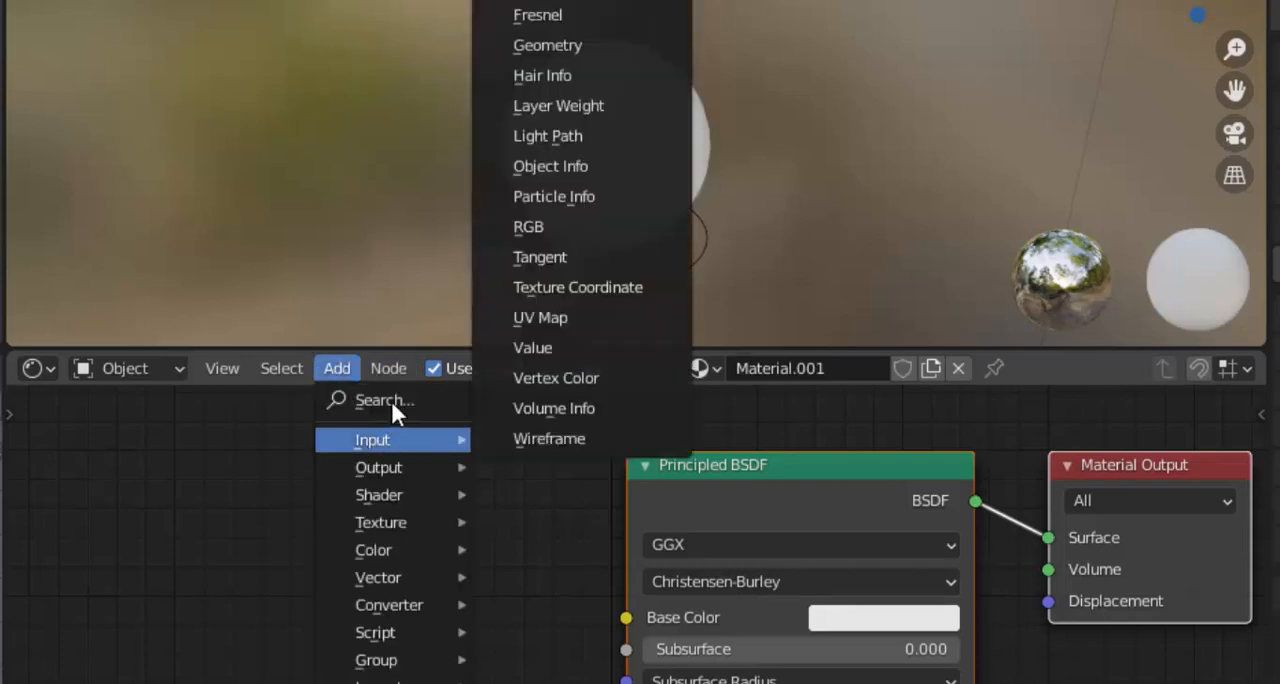
click(393, 408)
text(color)
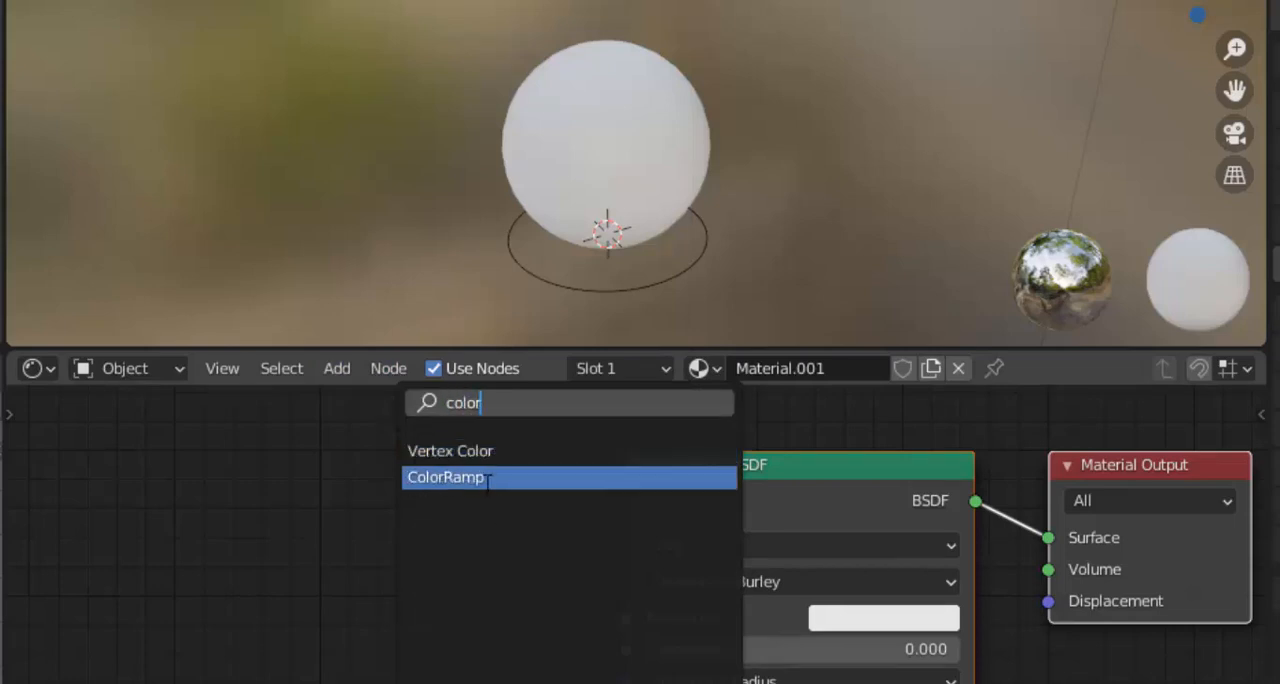
click(492, 477)
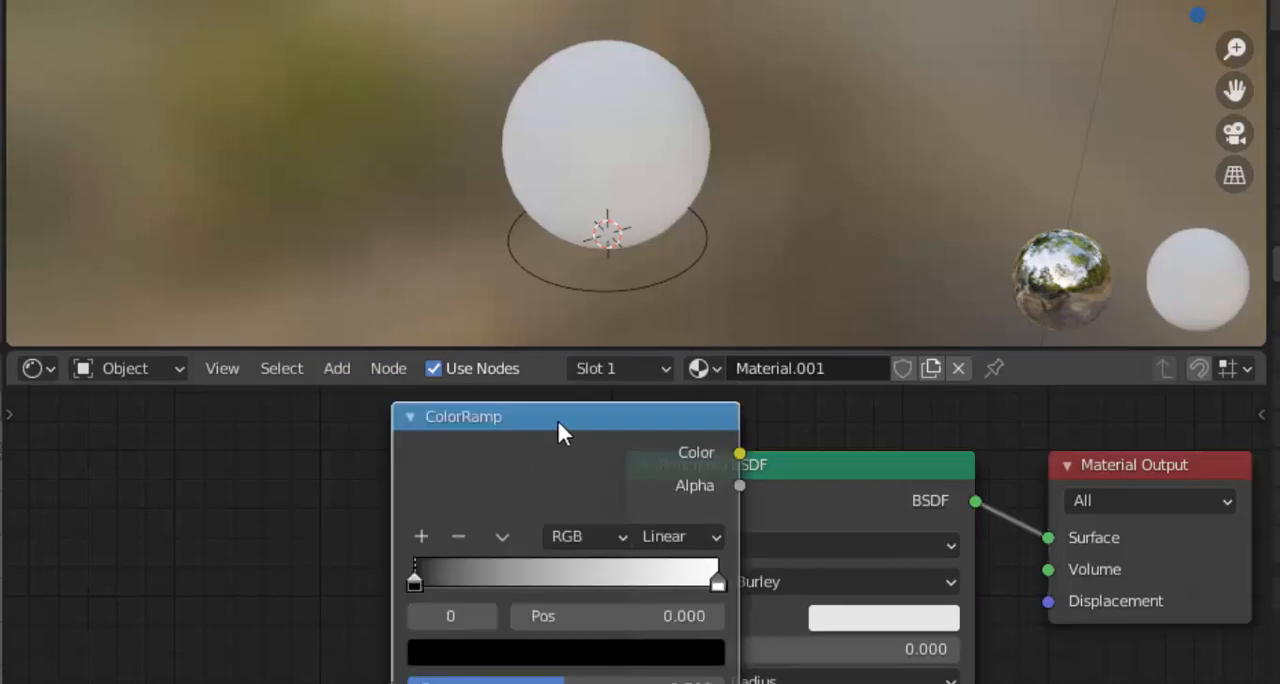
click(336, 477)
scroll(334, 470, down, 2)
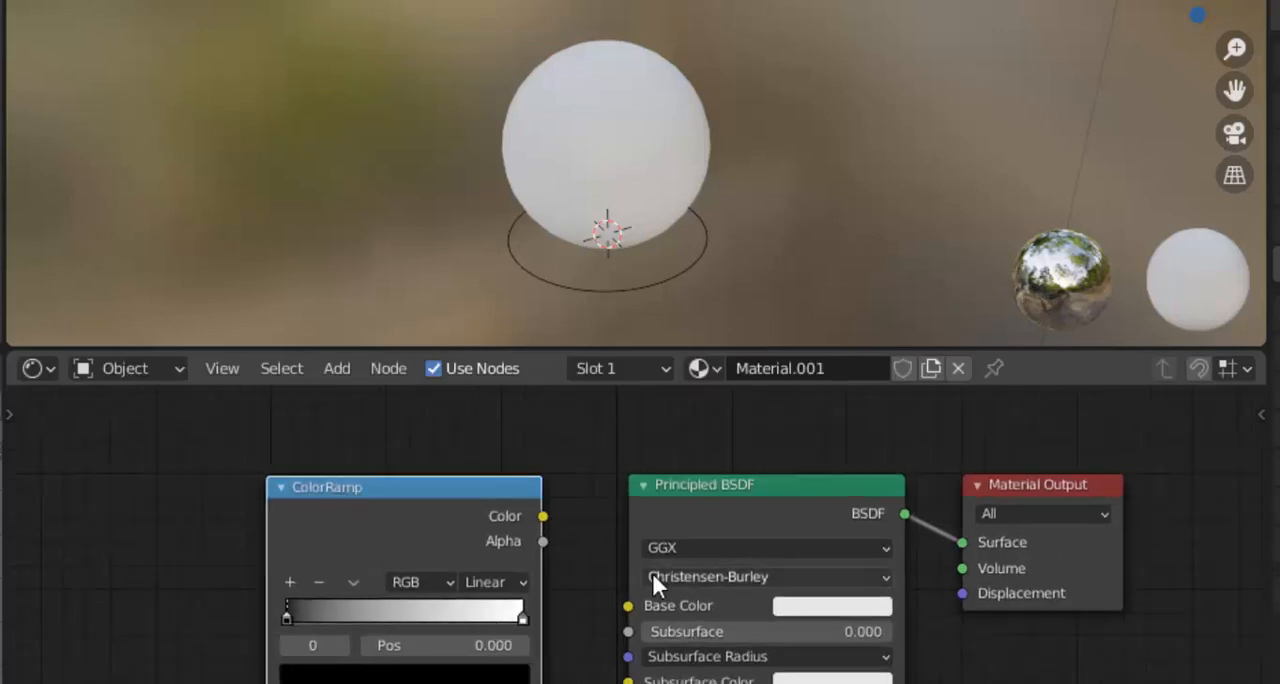
scroll(651, 575, down, 1)
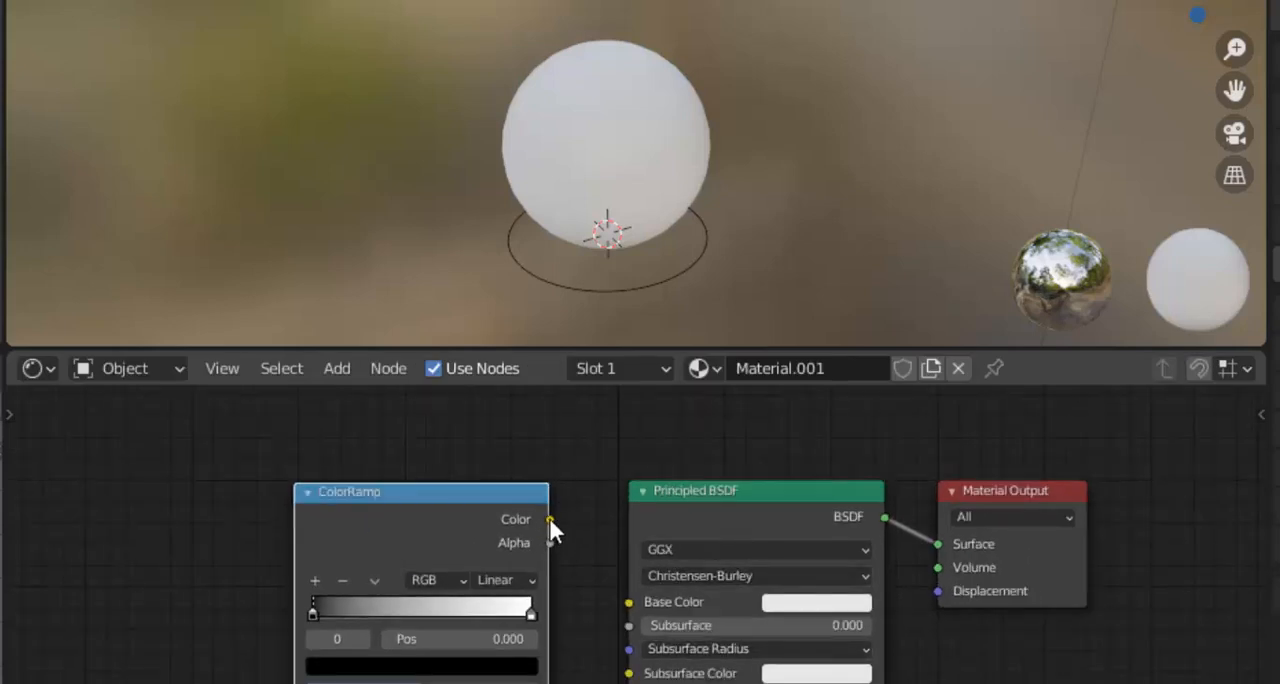
drag(549, 519, 629, 602)
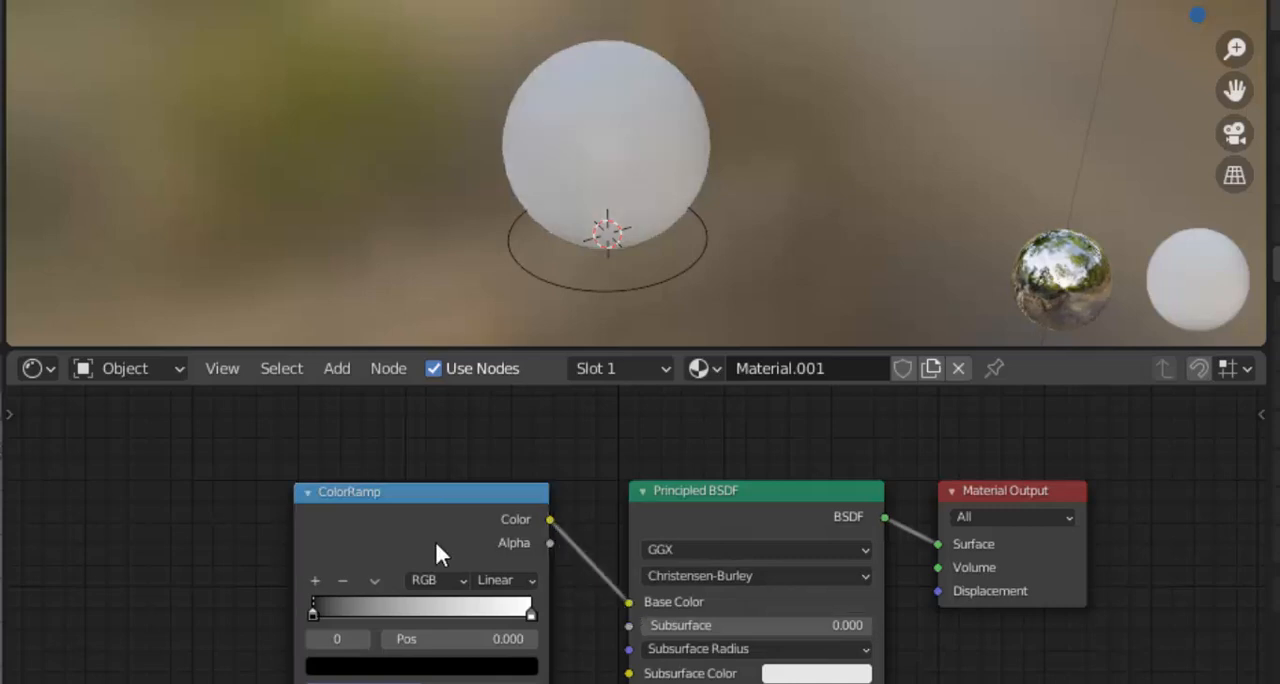
Add a Separate XYZ node before the ColorRamp and connect its Y output to the ColorRamp's Fac input
click(333, 369)
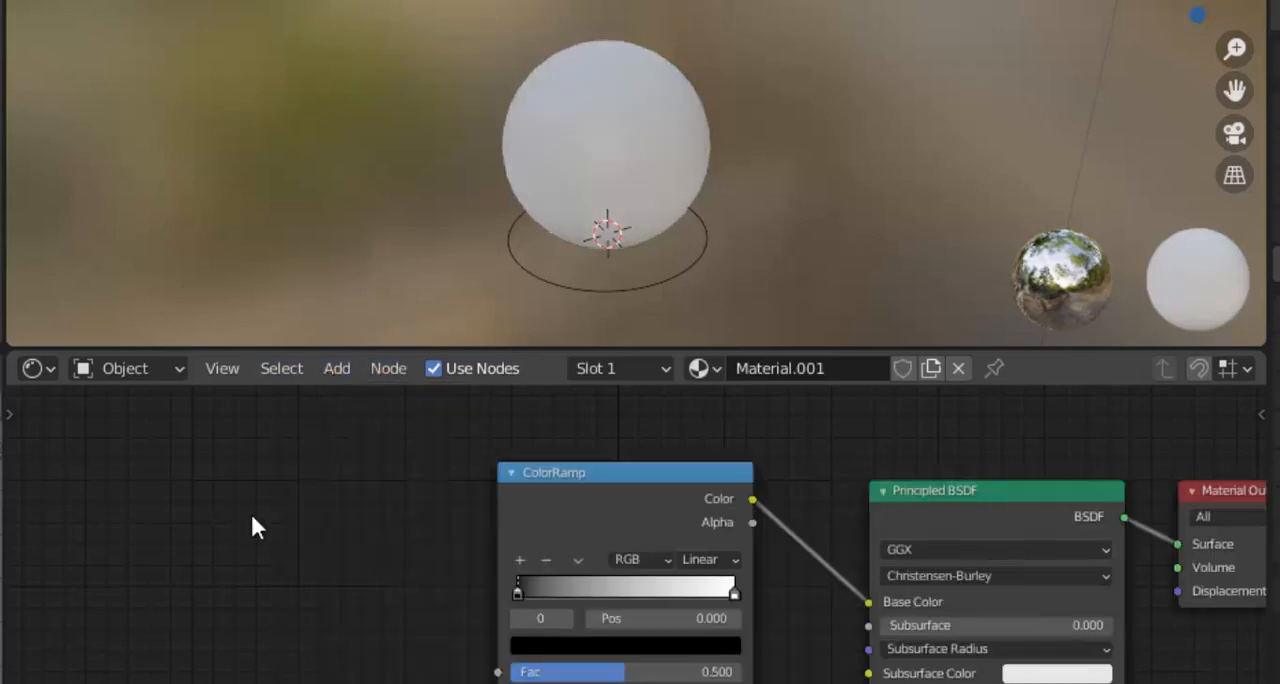
key(shift+a)
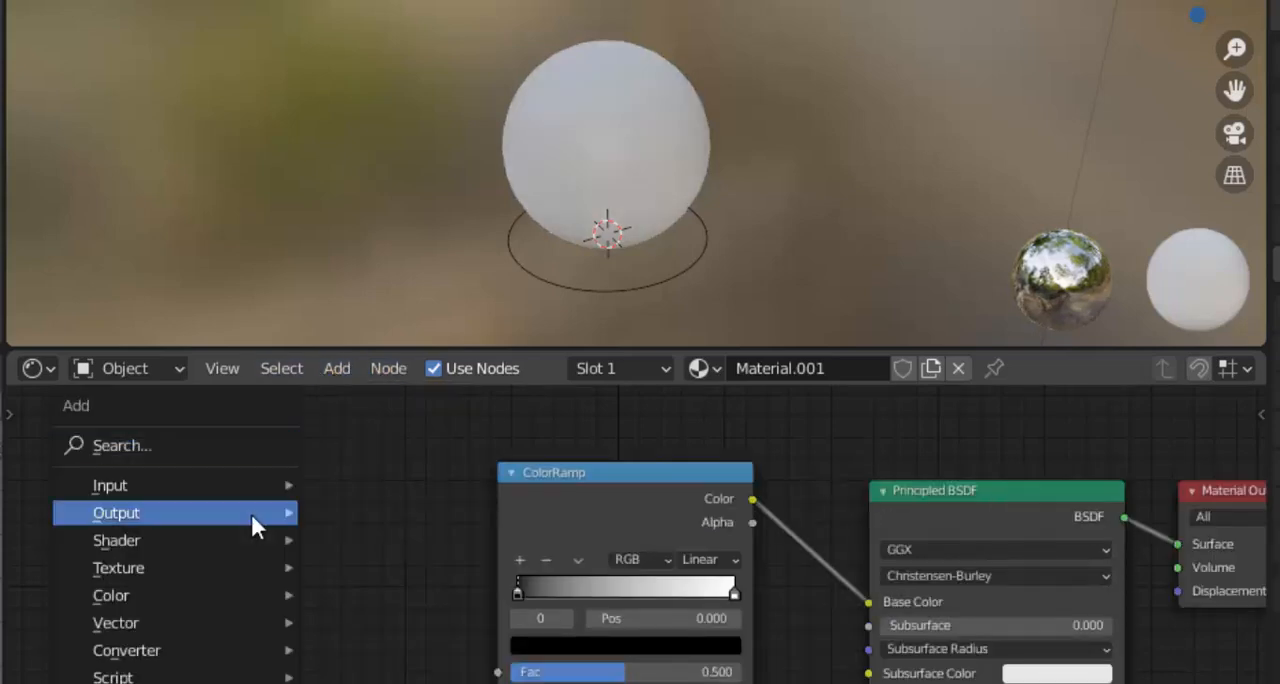
click(207, 445)
text(x)
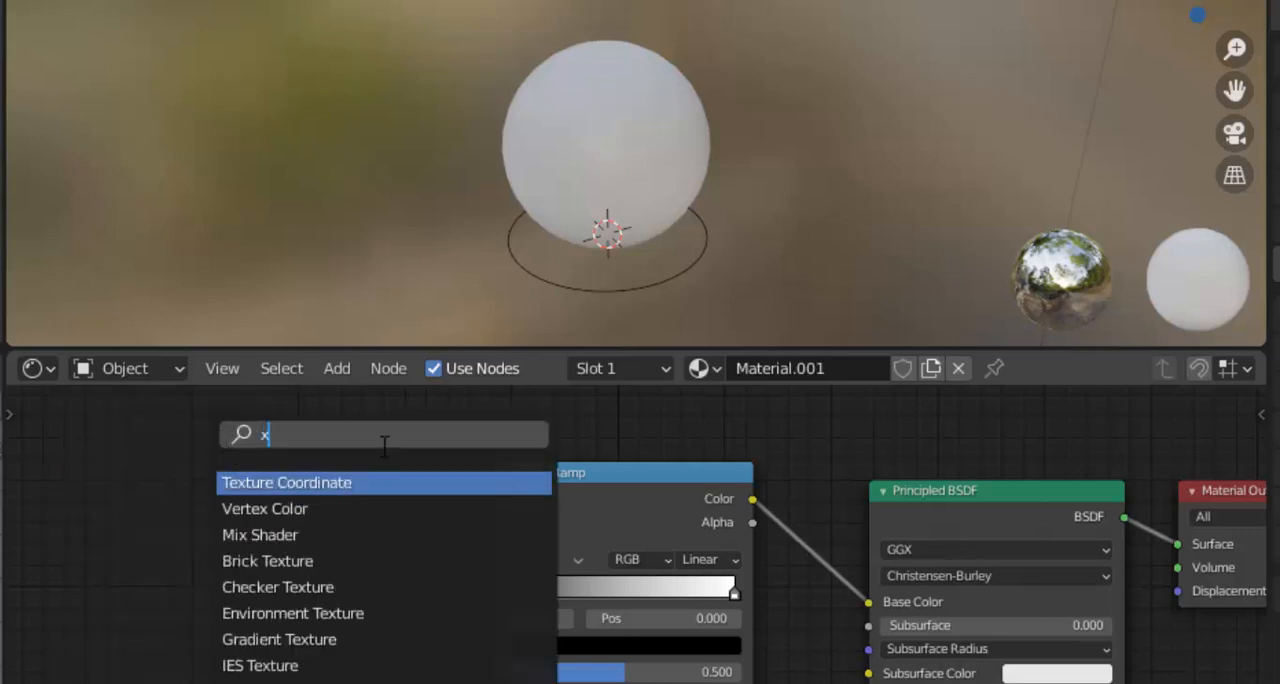
text(yz)
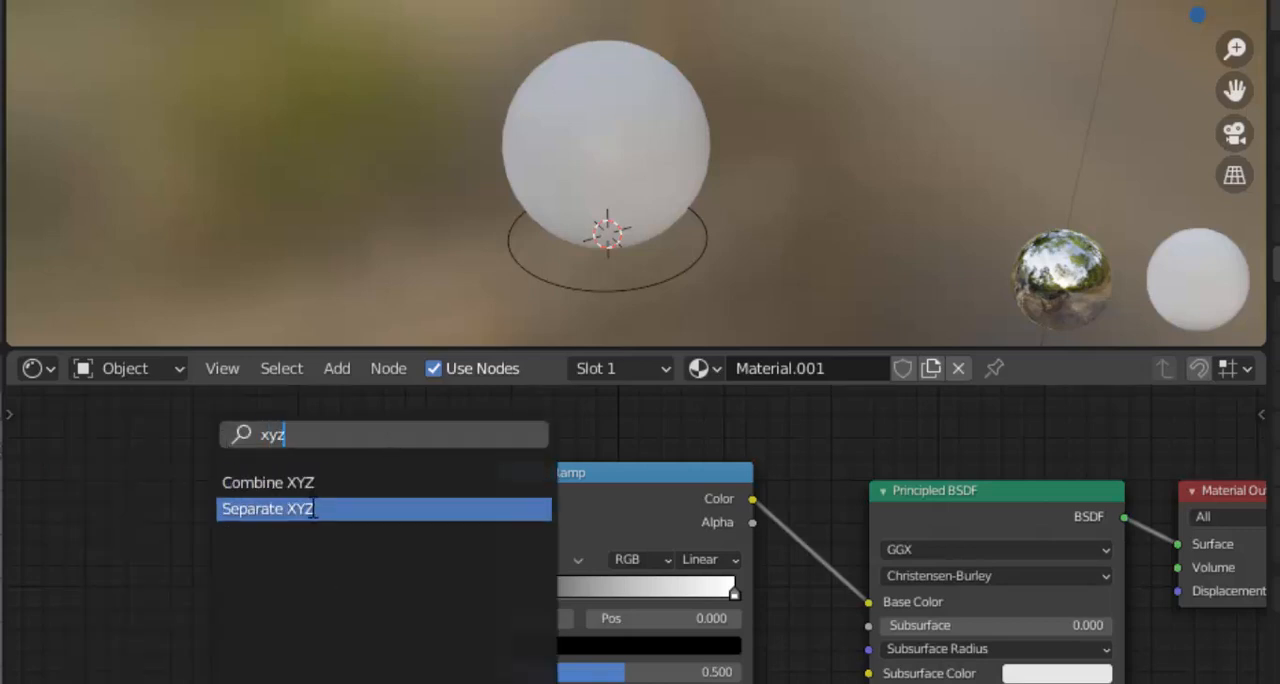
click(314, 509)
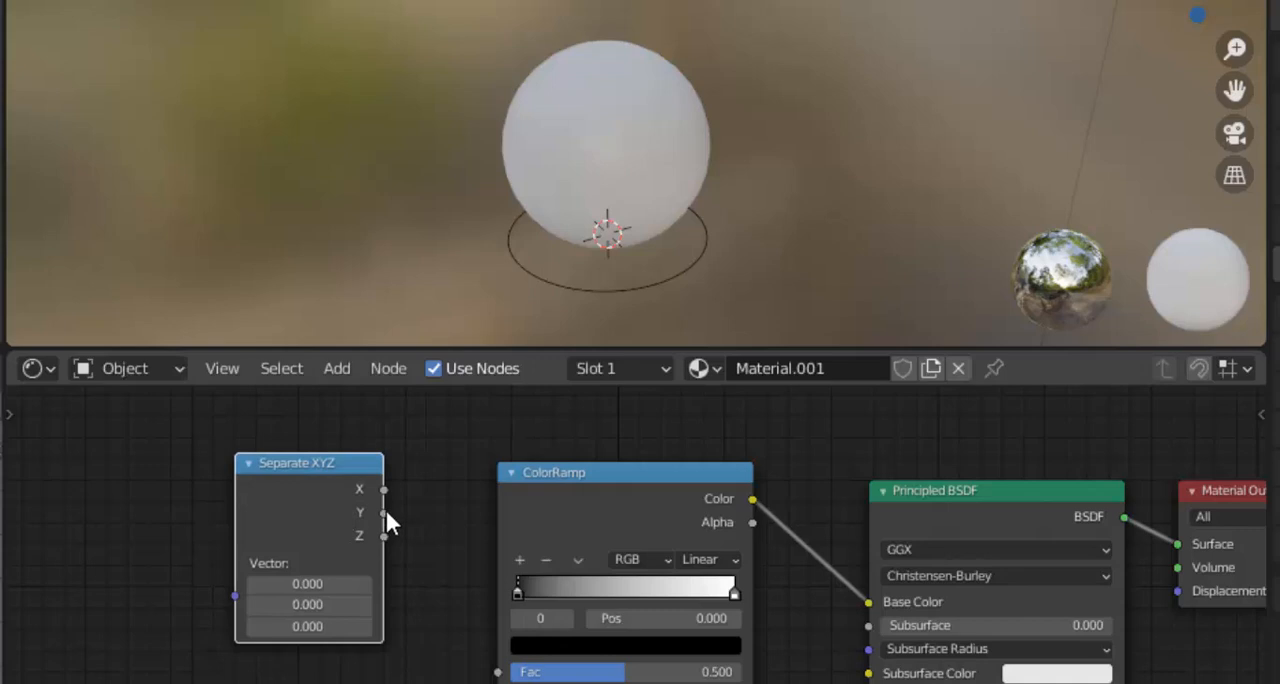
drag(384, 512, 498, 672)
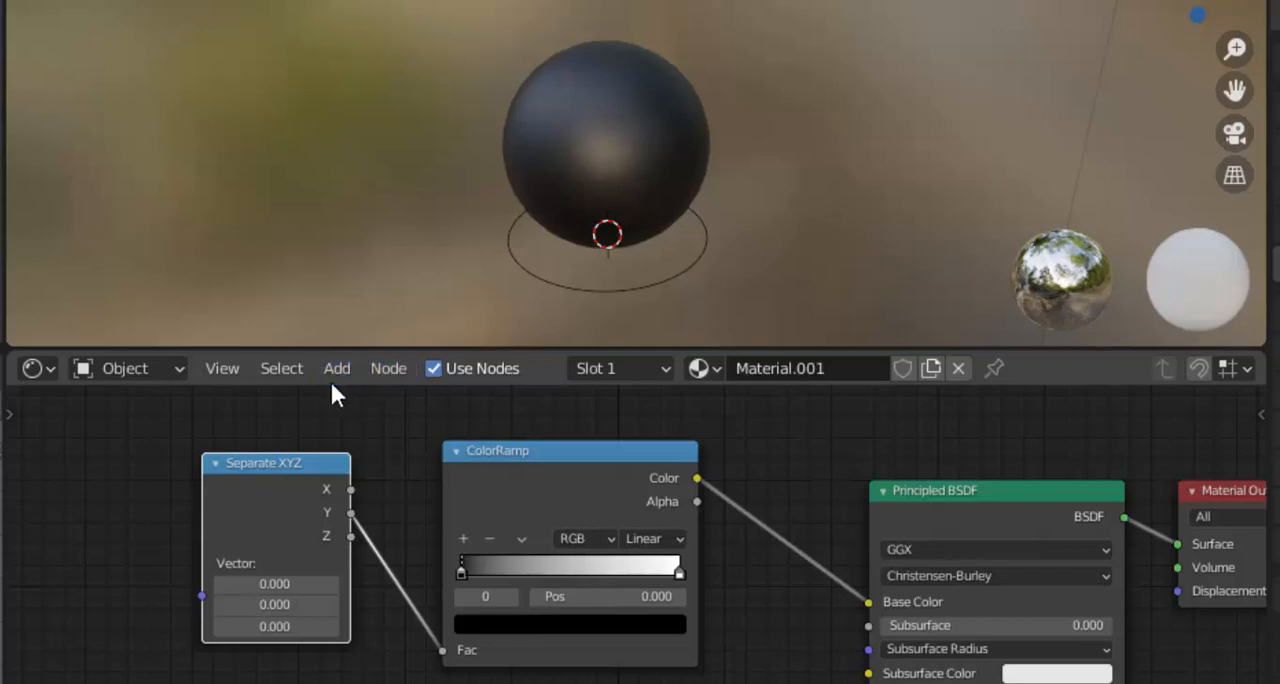
Add a UV Map node before Separate XYZ and connect its UV output to the Vector input
key(shift+a)
click(240, 439)
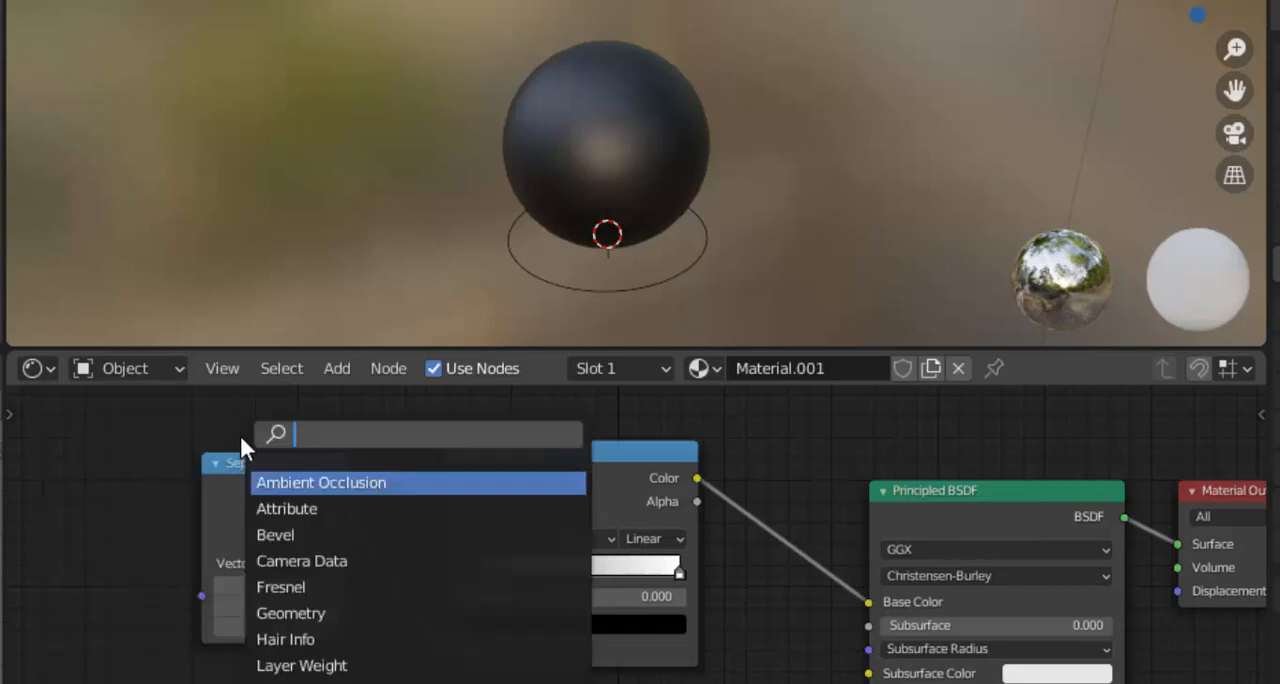
text(uv)
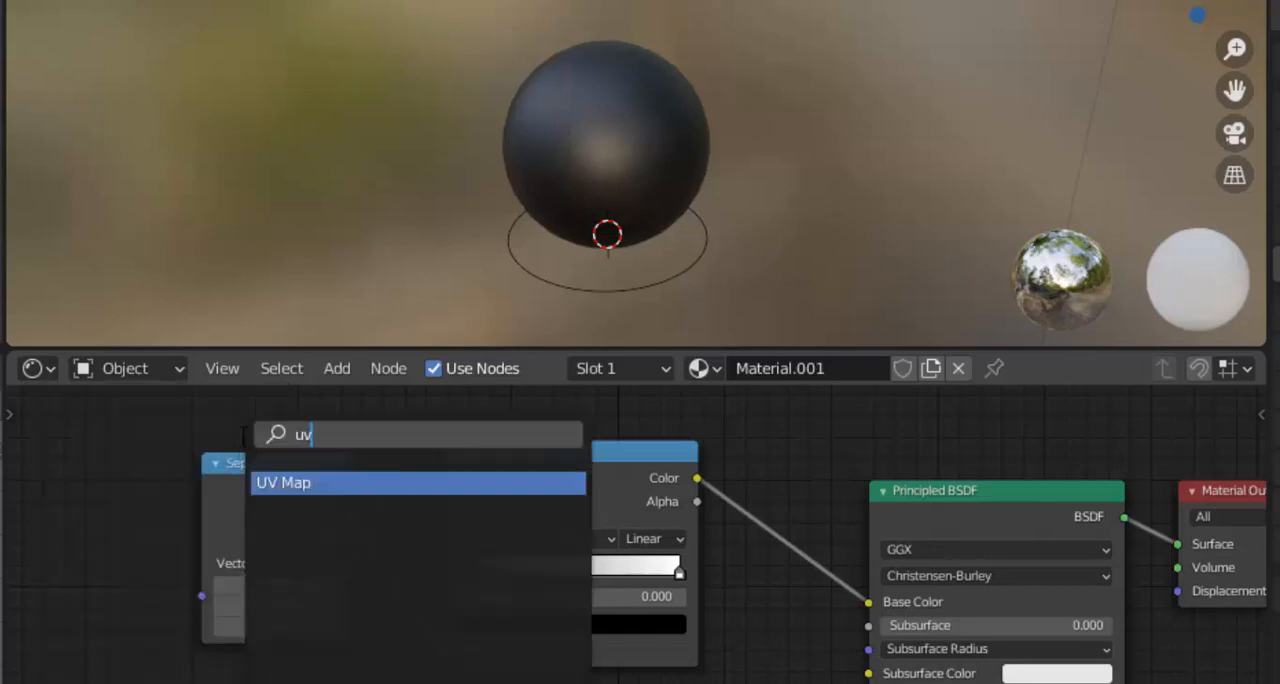
key(Return)
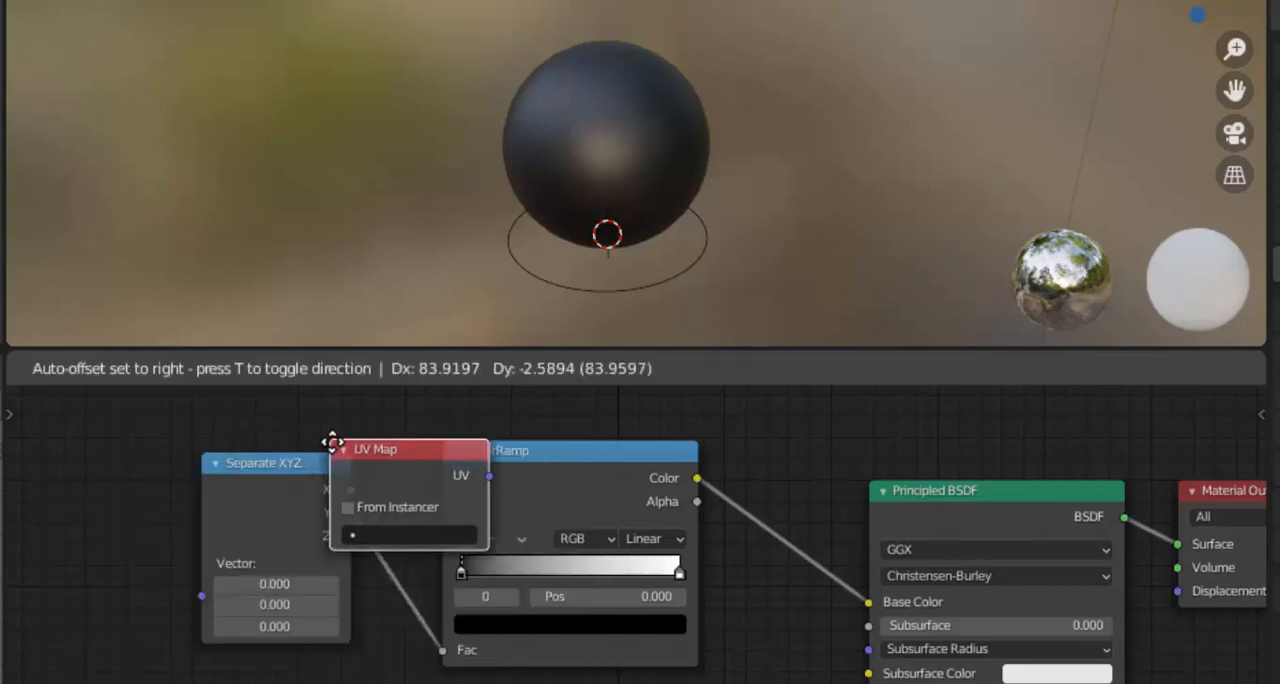
click(14, 446)
scroll(606, 516, down, 2)
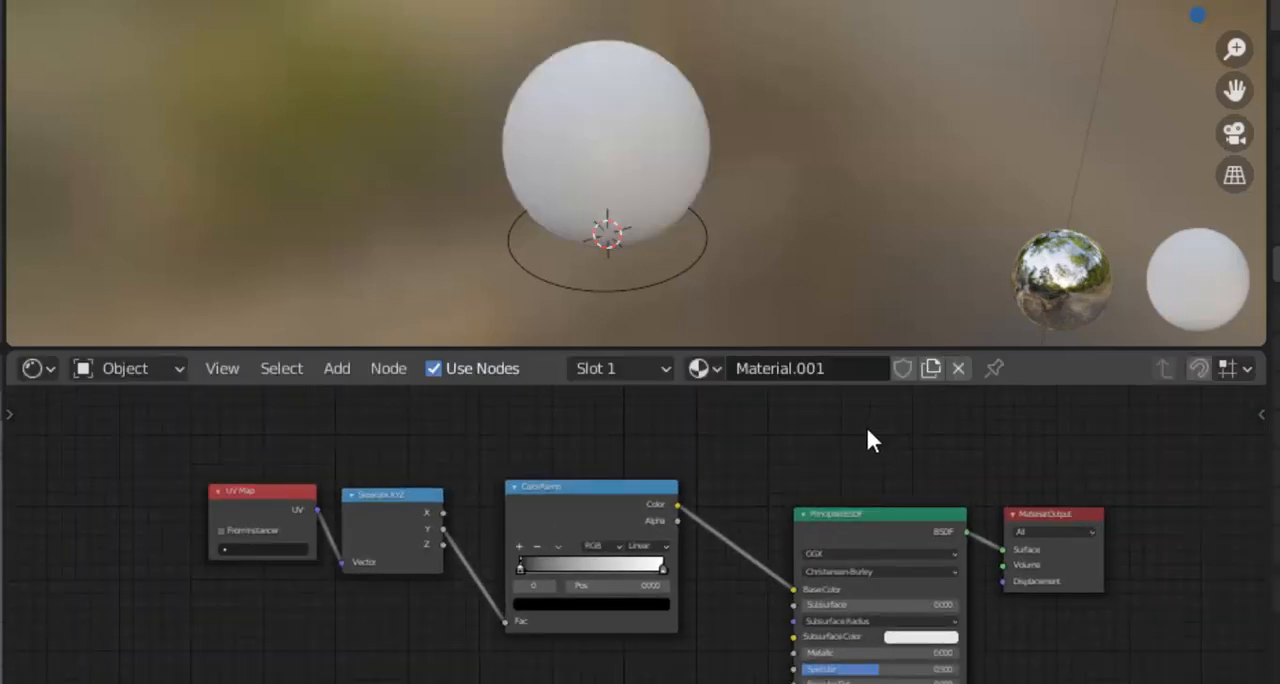
Add an Emission shader node and place it above the Principled BSDF
key(shift+a)
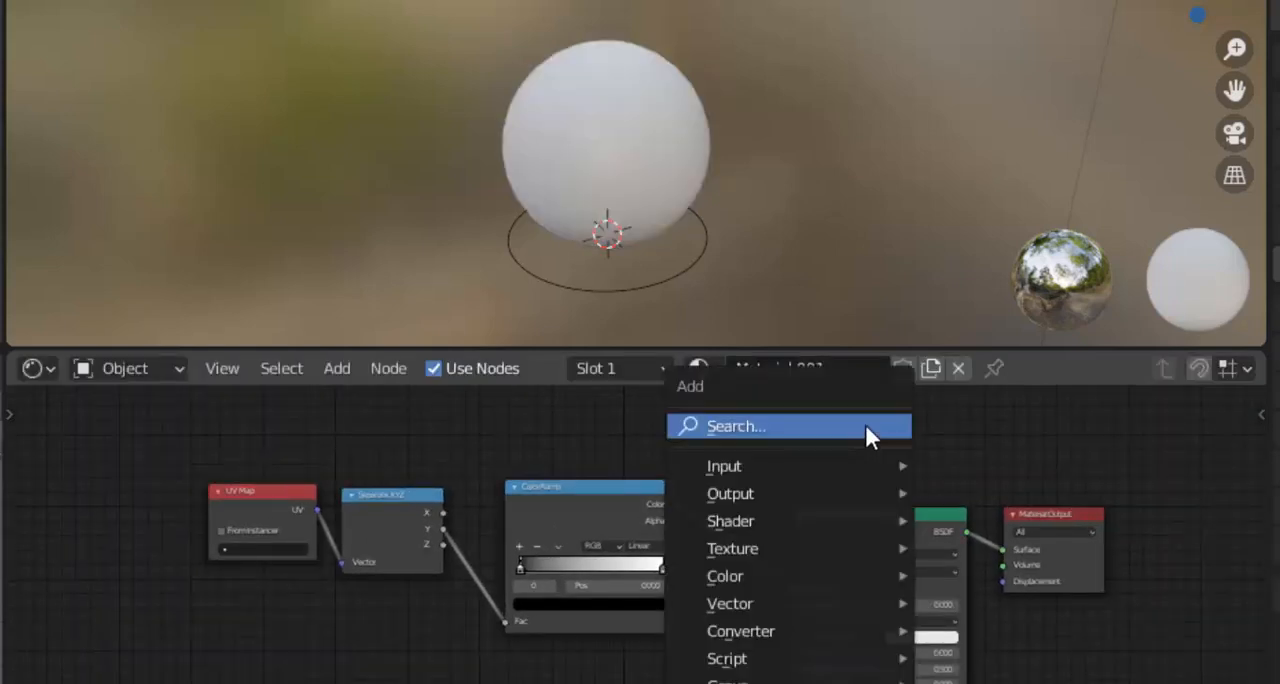
key(i)
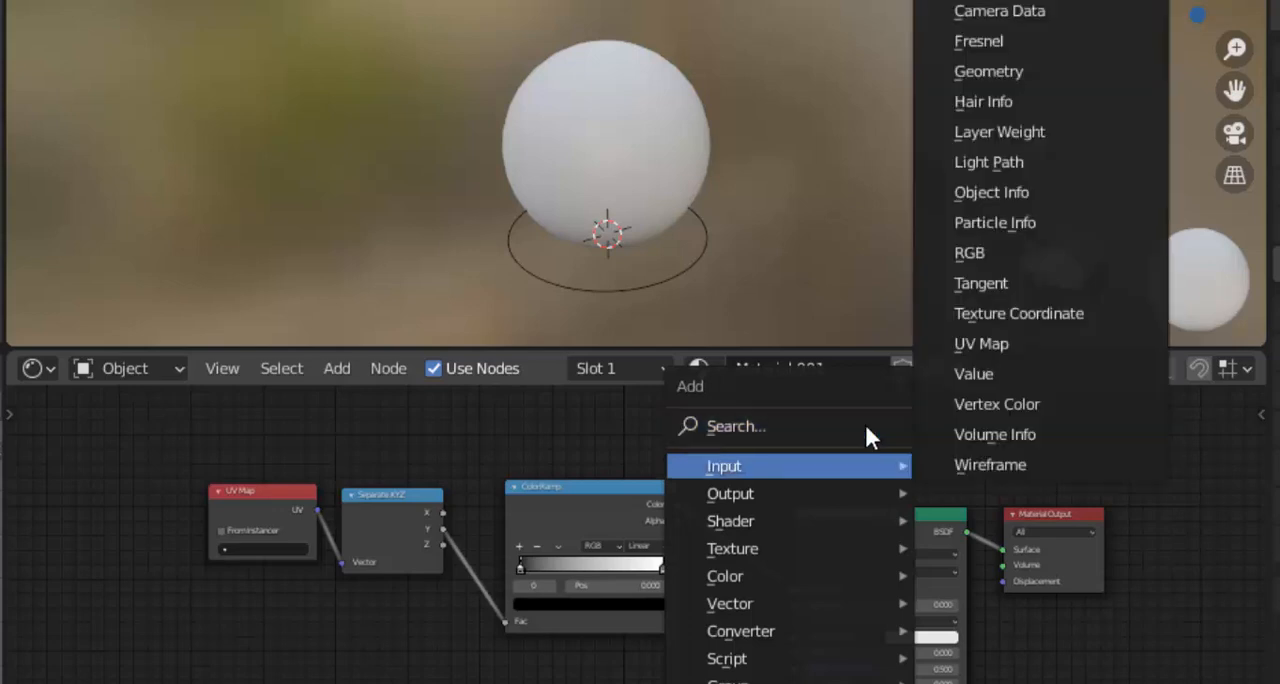
click(864, 426)
text(emiss)
key(Return)
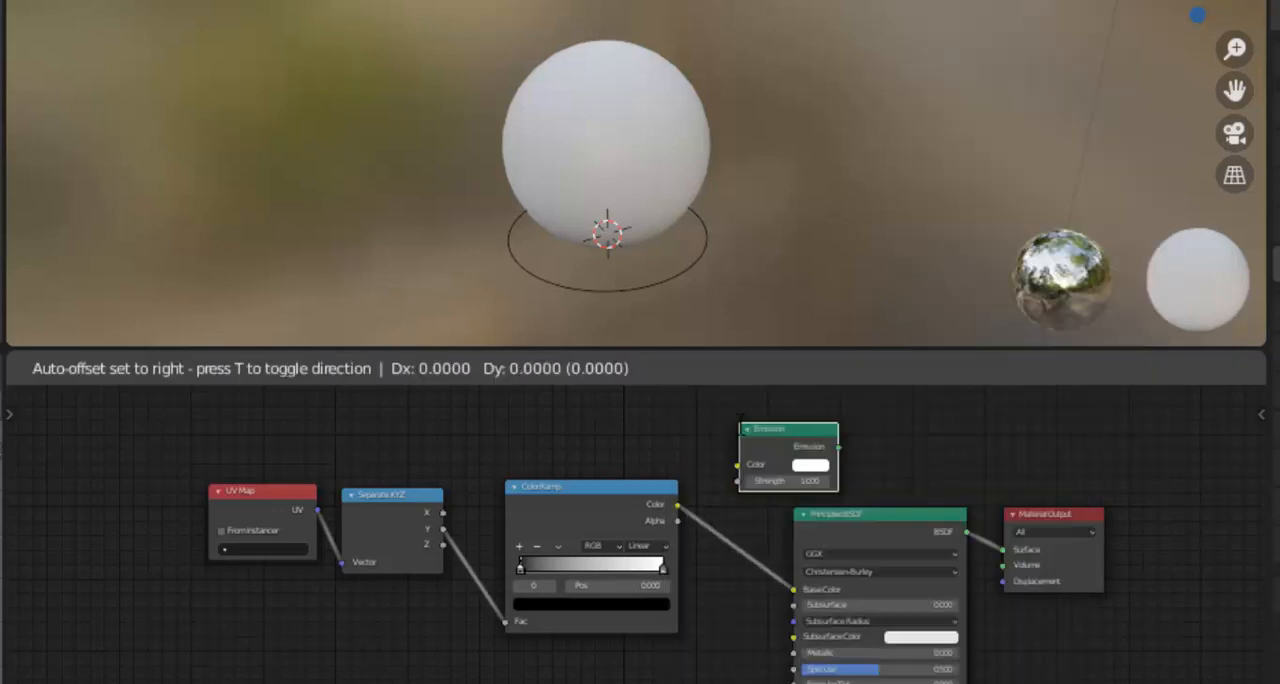
click(732, 418)
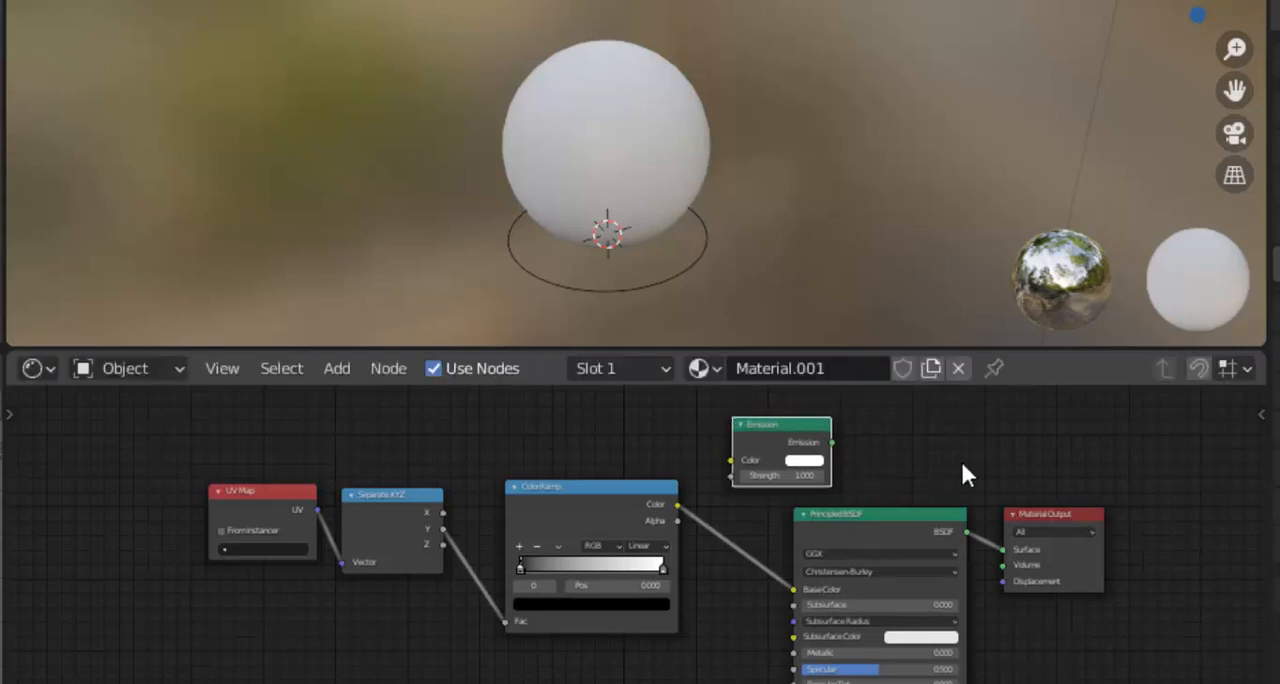
Add an Add Shader node between the Emission node and the Material Output
click(930, 462)
key(shift+a)
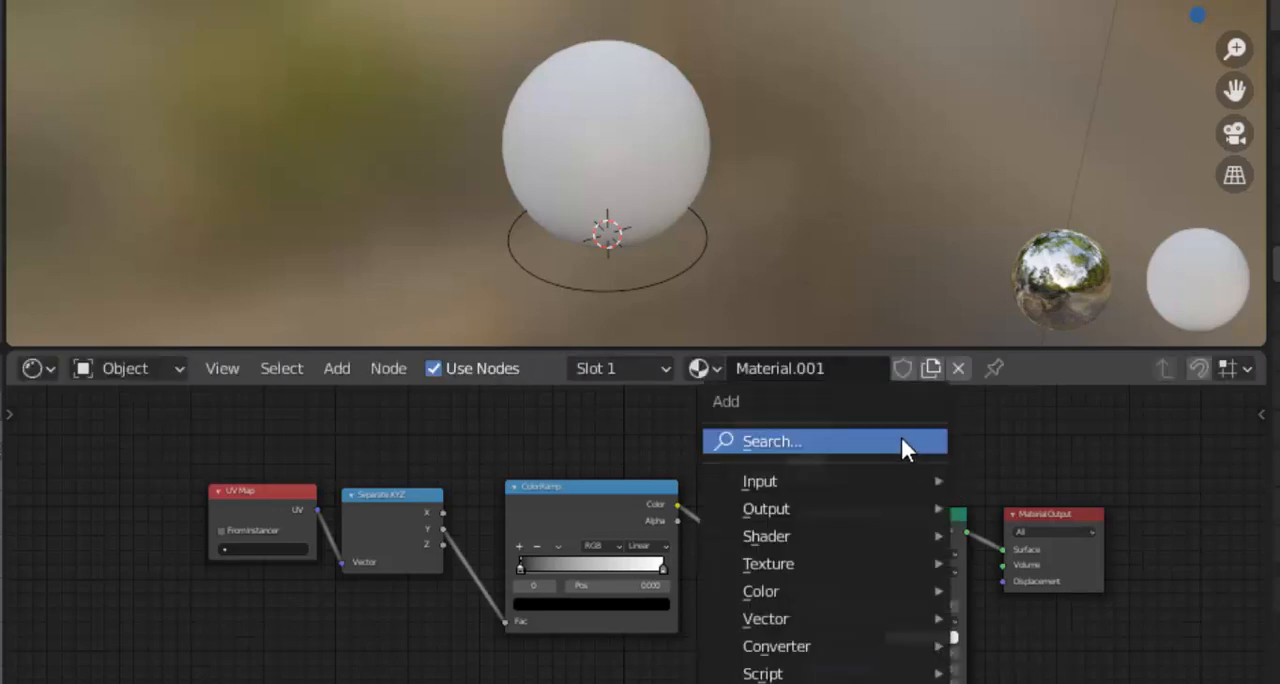
click(896, 440)
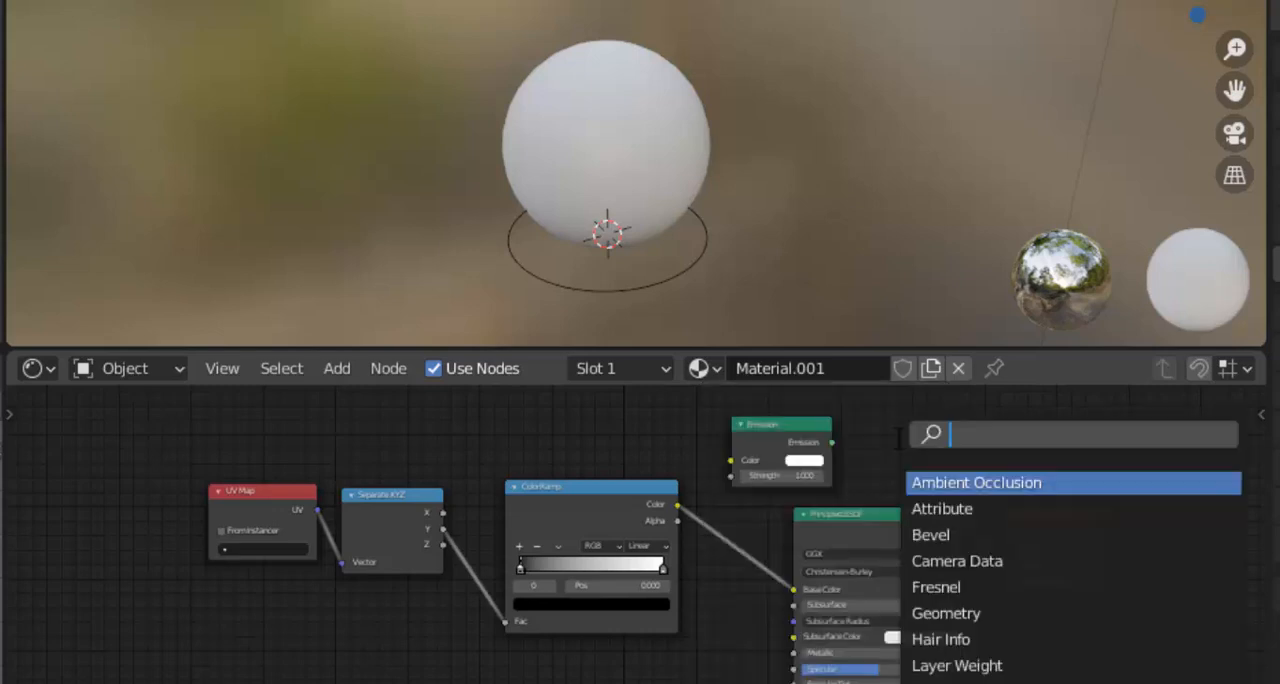
text(add s)
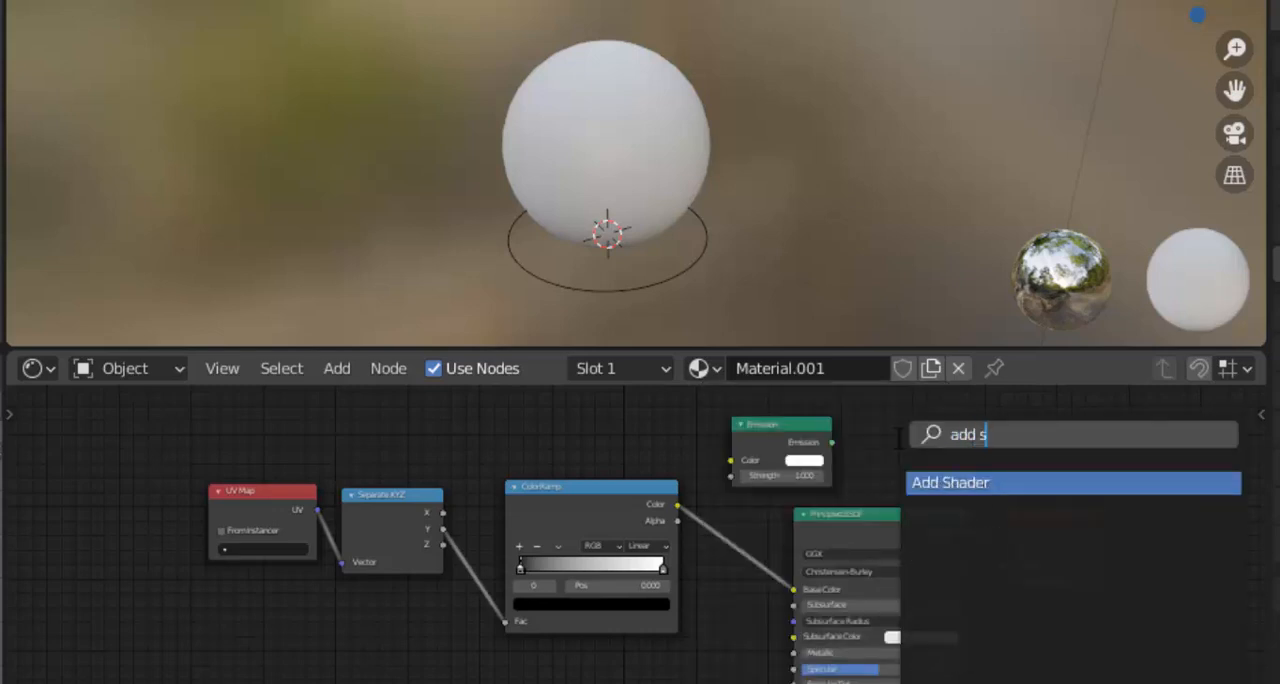
click(997, 486)
click(1019, 497)
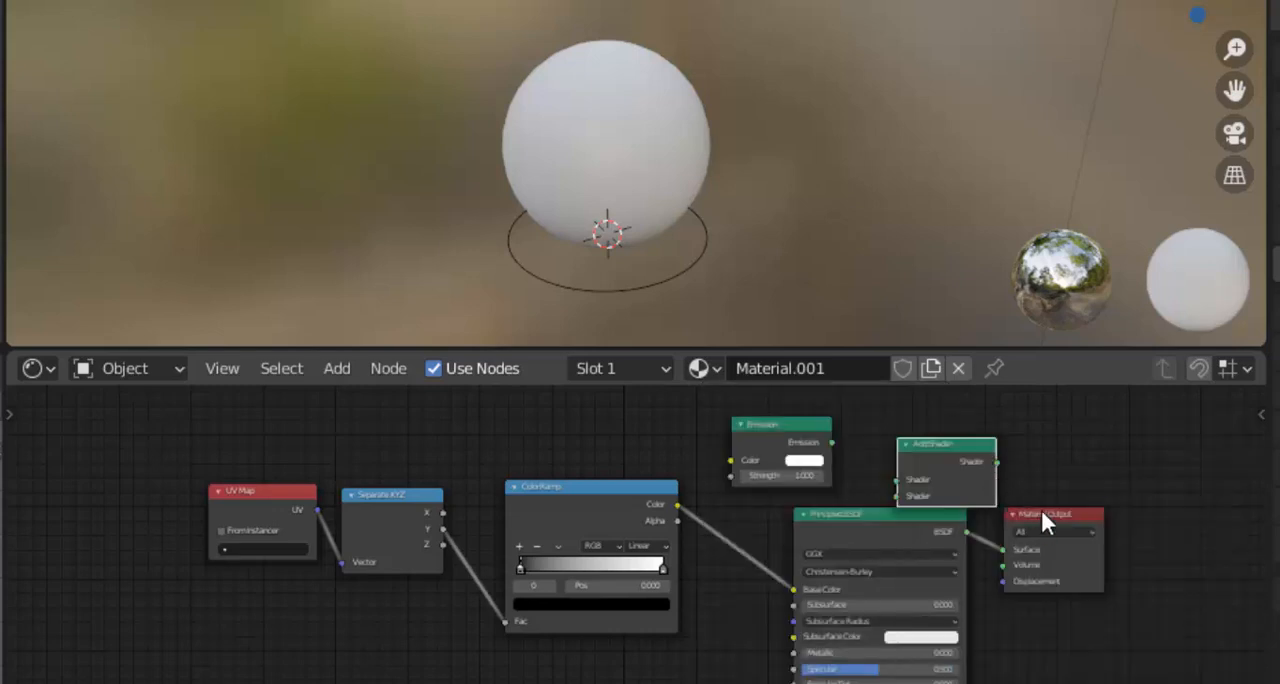
Move the Material Output farther from the Principled BSDF and insert the Add Shader node into the link between them
drag(1040, 507, 1172, 503)
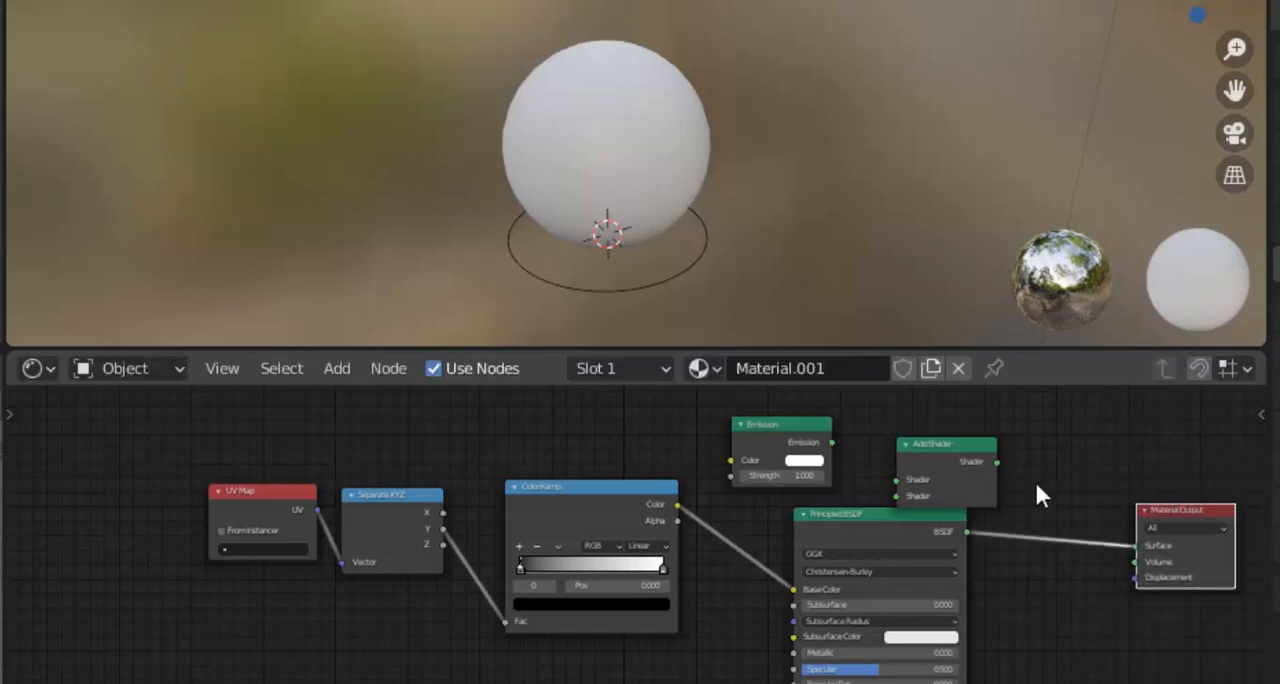
scroll(995, 548, up, 3)
scroll(995, 548, down, 1)
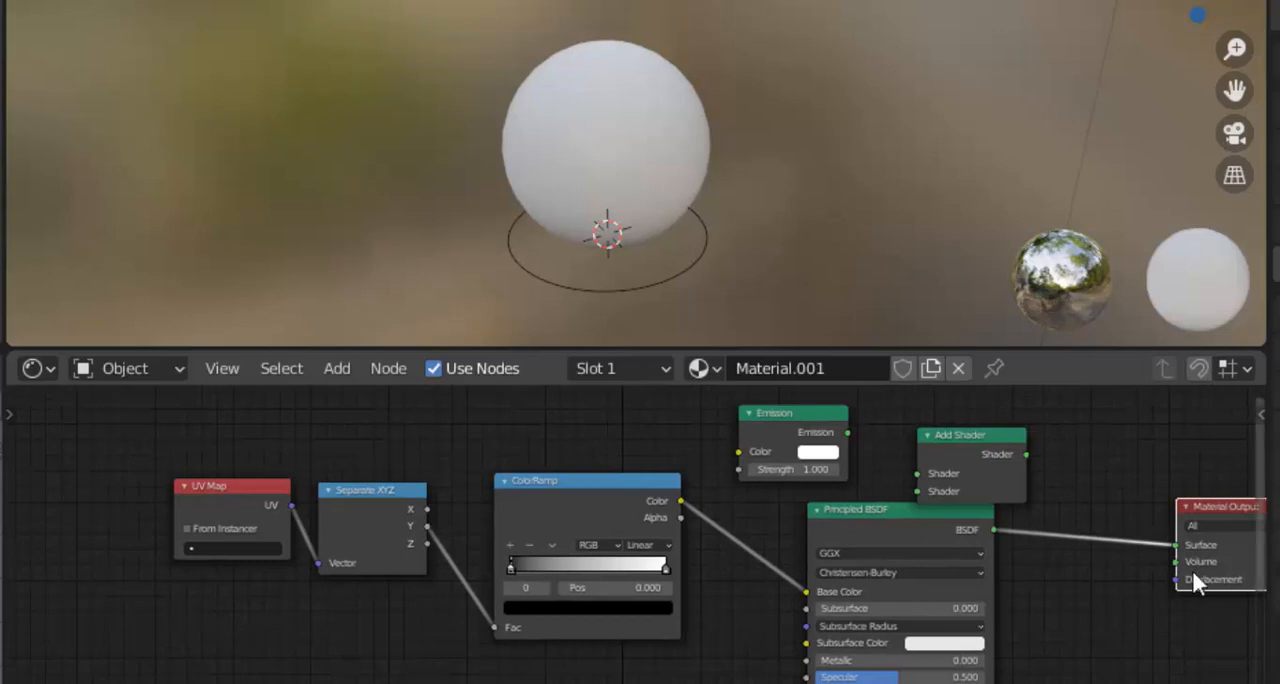
drag(986, 428, 1108, 508)
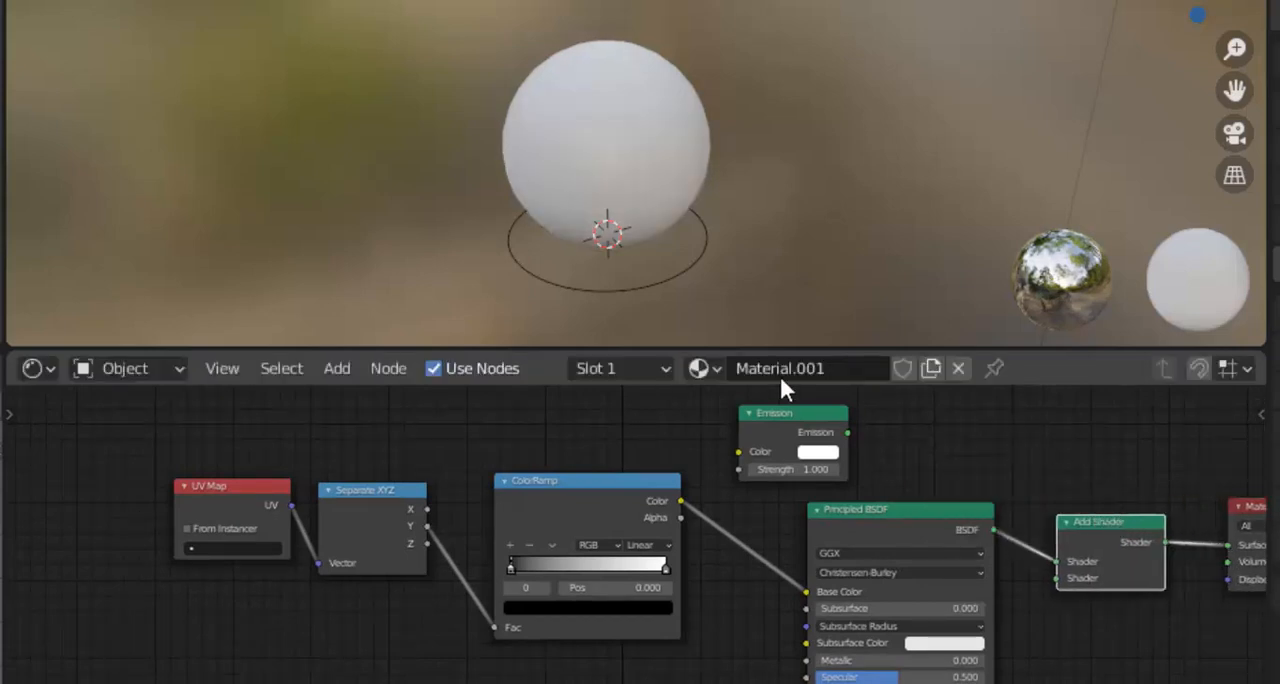
Move the Emission node closer to the Add Shader and connect its output to the second Shader input
drag(798, 412, 917, 419)
scroll(945, 449, up, 1)
scroll(945, 449, up, 1)
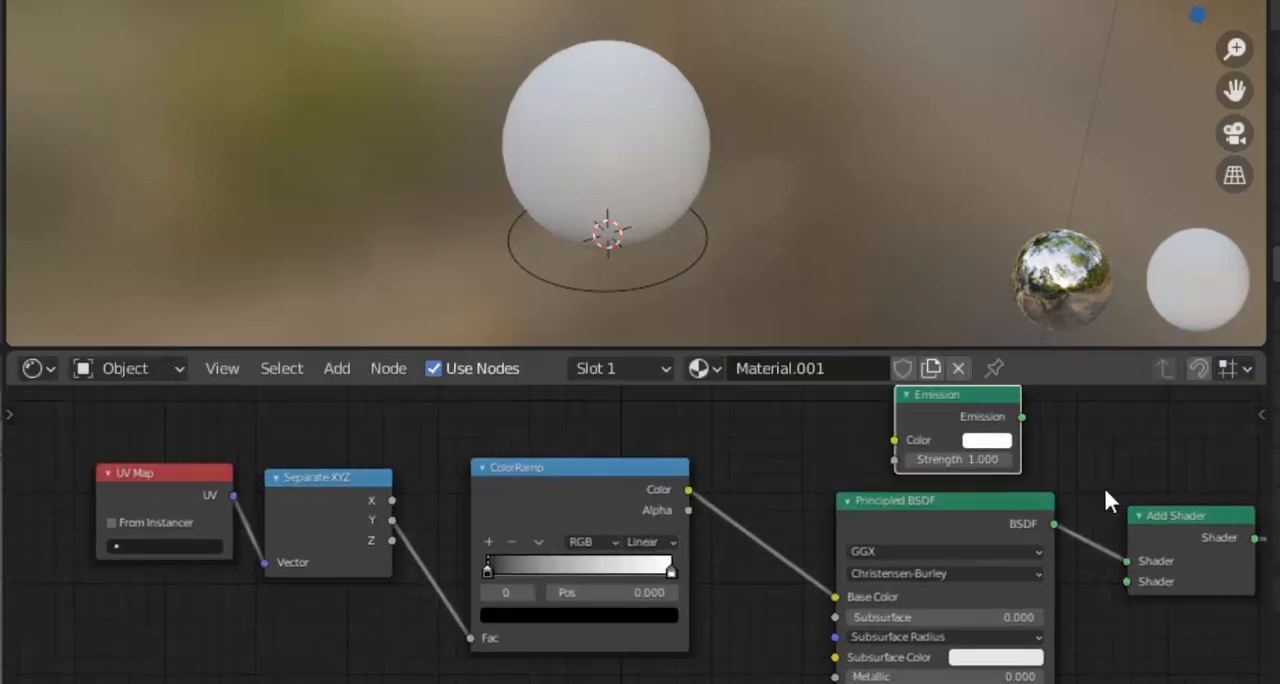
drag(1022, 416, 1125, 581)
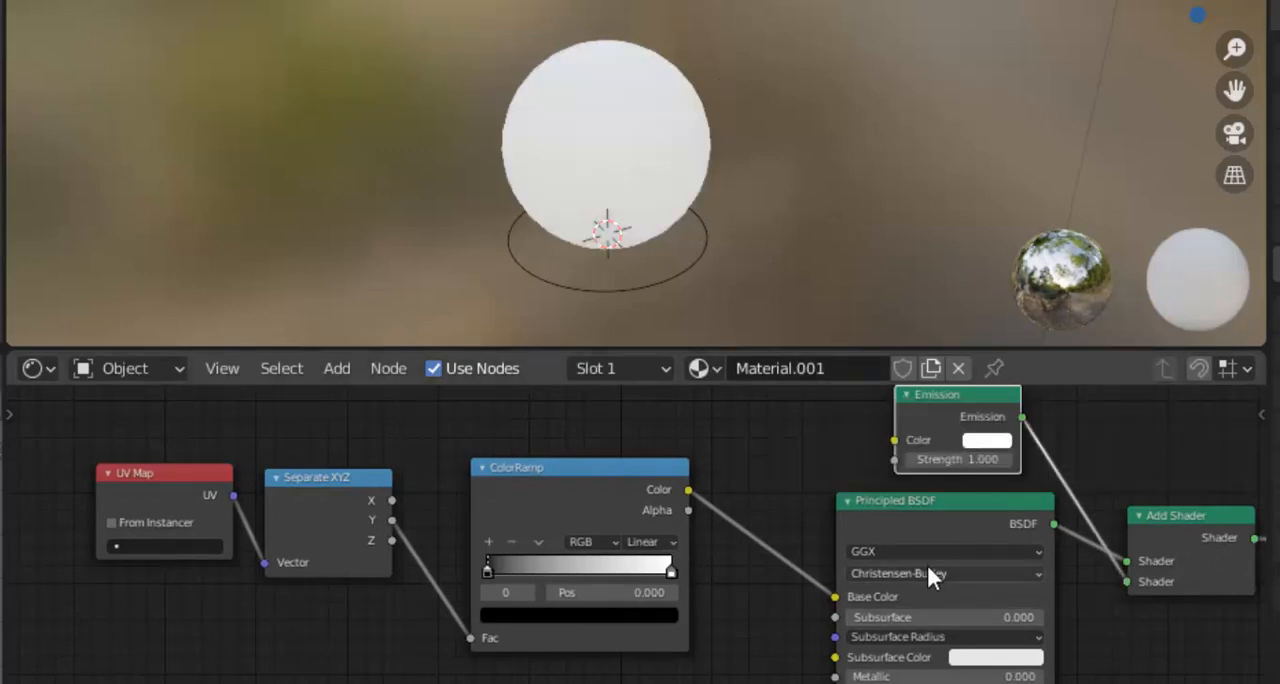
Add a middle color stop to the ColorRamp at a position of about 0.51
scroll(505, 510, up, 2)
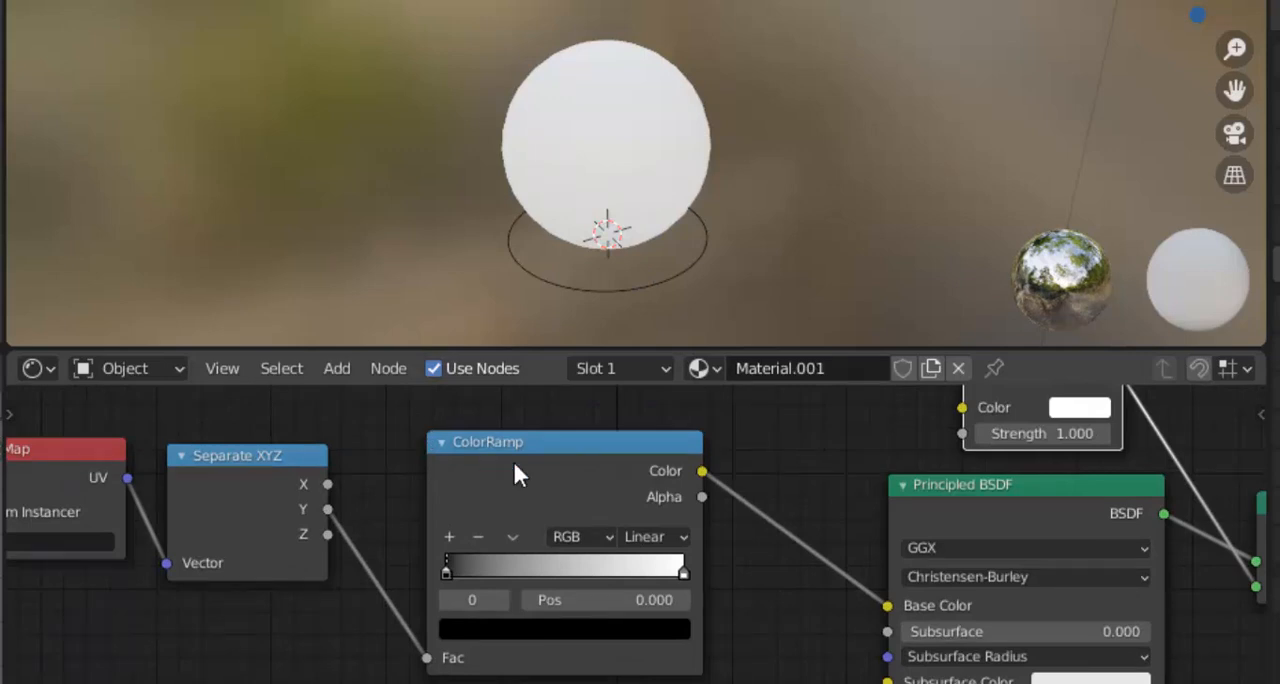
scroll(513, 459, down, 1)
scroll(392, 441, up, 1)
mouse_move(447, 577)
mouse_down()
mouse_move(584, 580)
mouse_move(445, 552)
mouse_move(453, 570)
mouse_move(432, 570)
mouse_up()
click(448, 538)
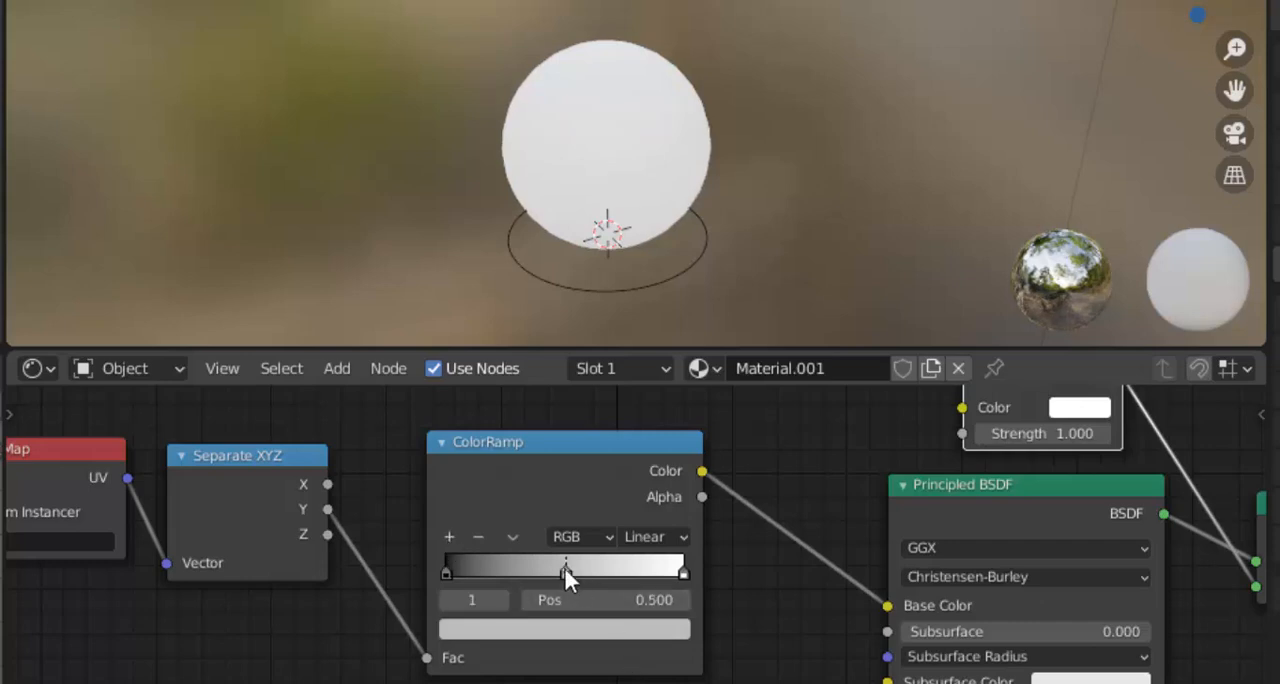
mouse_move(562, 569)
mouse_down()
mouse_move(550, 570)
mouse_move(566, 572)
mouse_up()
Set the color of the ColorRamp's end stop at position 1.000 to black
click(683, 573)
click(645, 630)
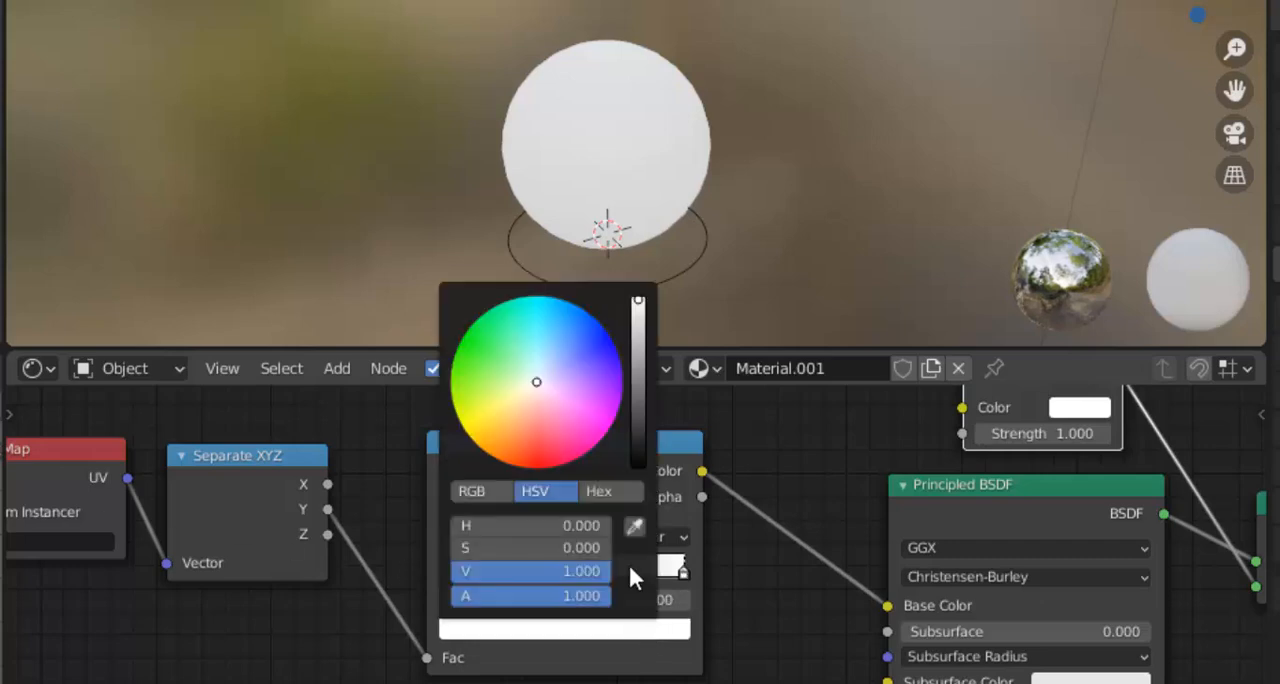
click(593, 643)
drag(640, 310, 639, 470)
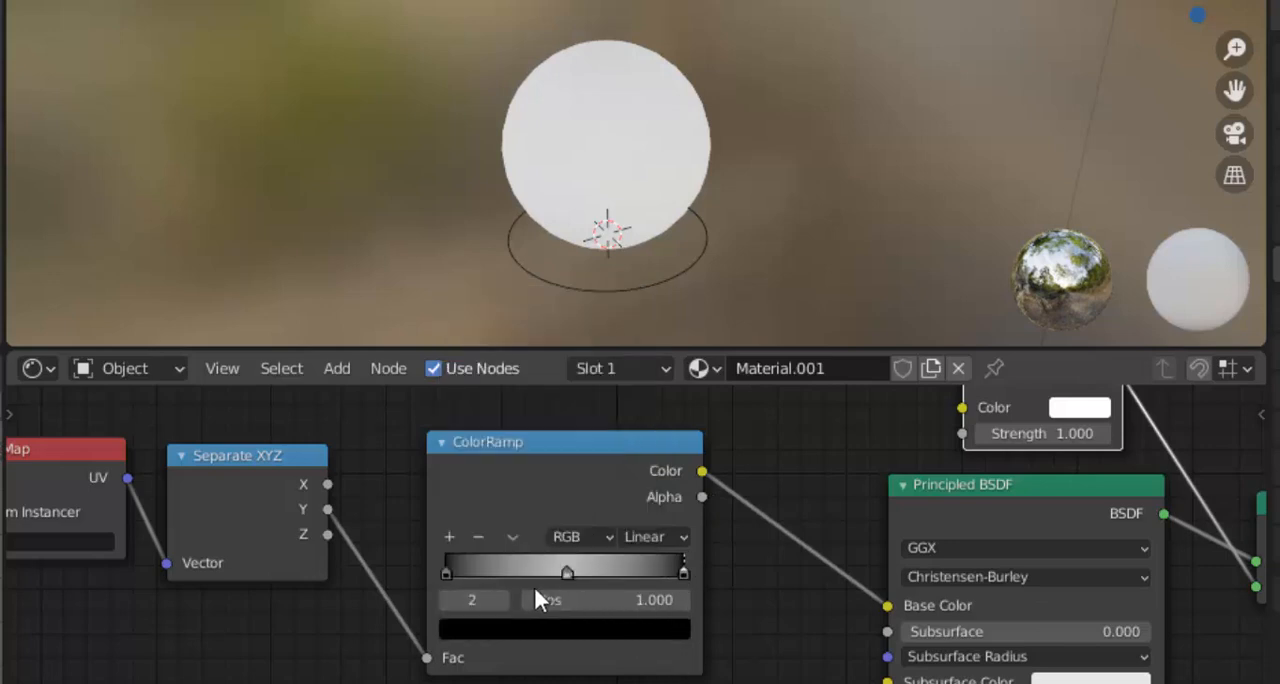
Set the color of the ColorRamp's middle stop to a full-brightness orange
click(447, 573)
click(565, 573)
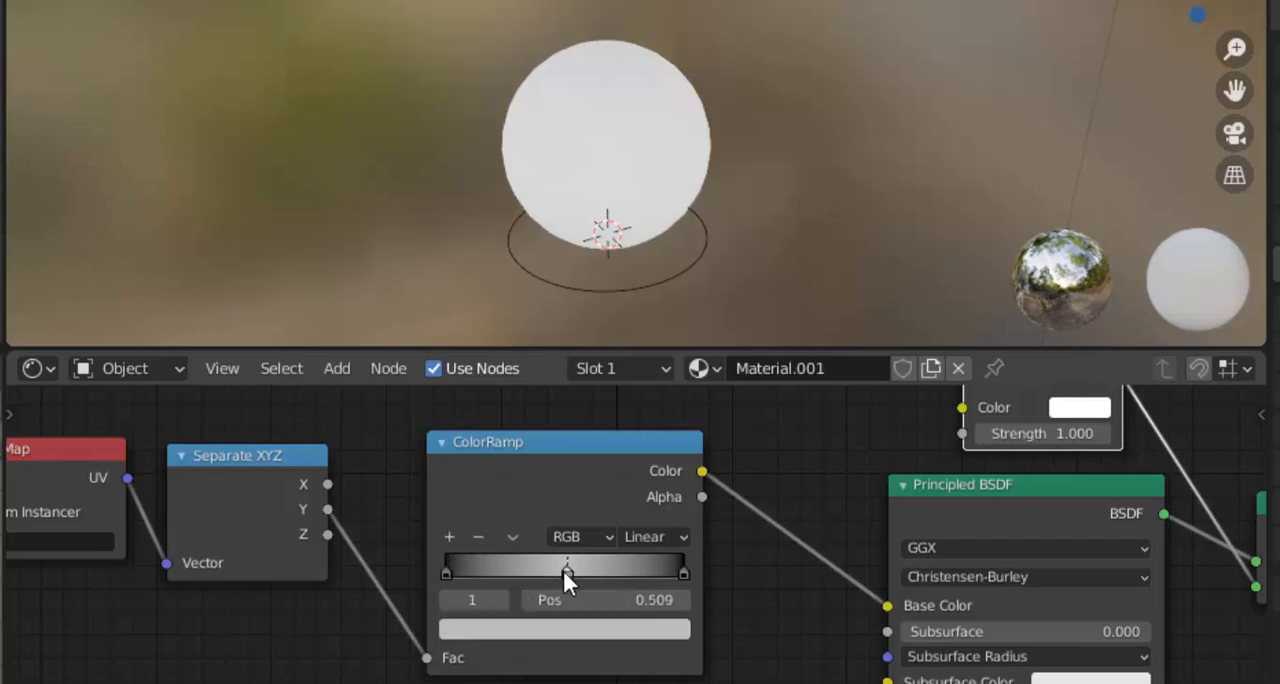
click(570, 628)
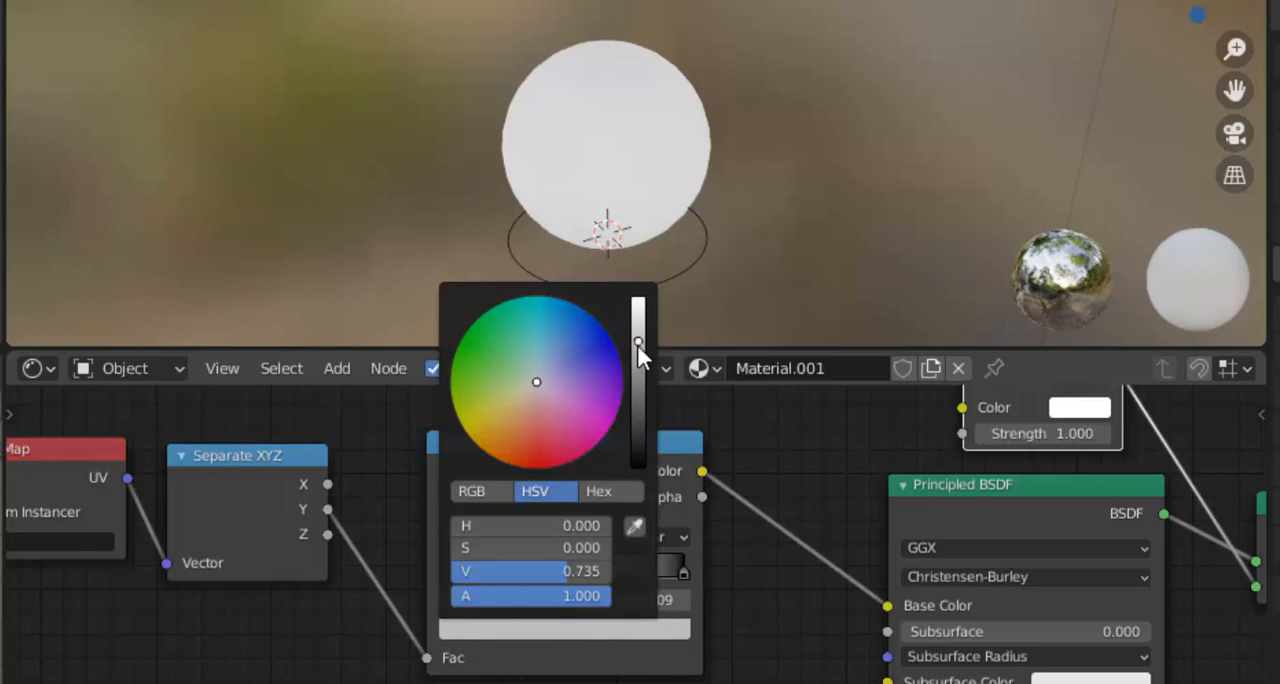
drag(637, 344, 638, 300)
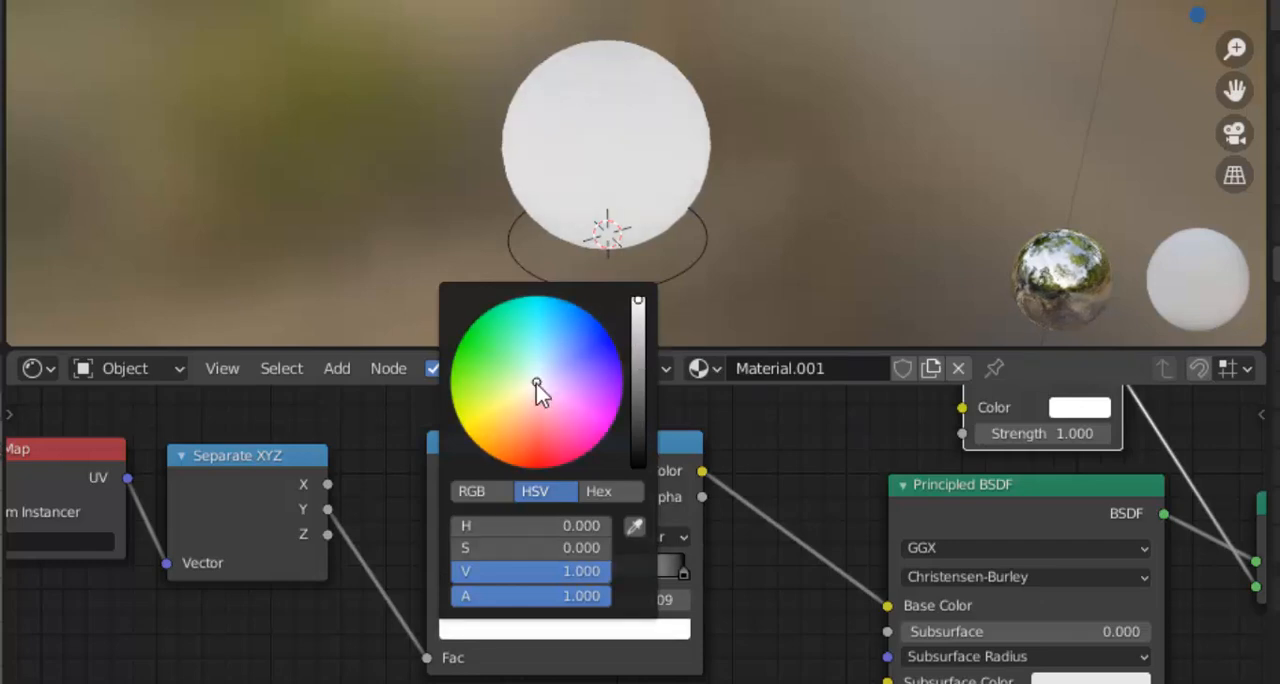
mouse_move(536, 384)
mouse_down()
mouse_move(503, 409)
mouse_move(513, 443)
mouse_up()
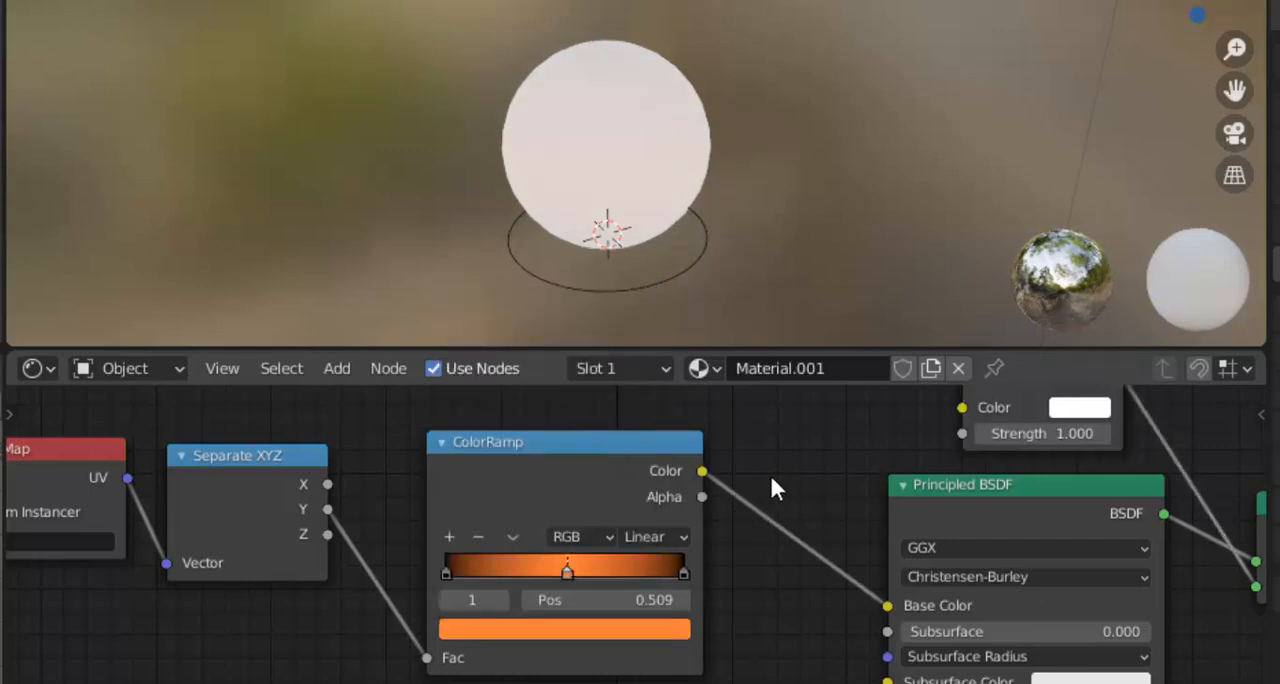
Move the ColorRamp's two black end stops inward to positions 0.286 and 0.714
click(445, 572)
click(683, 572)
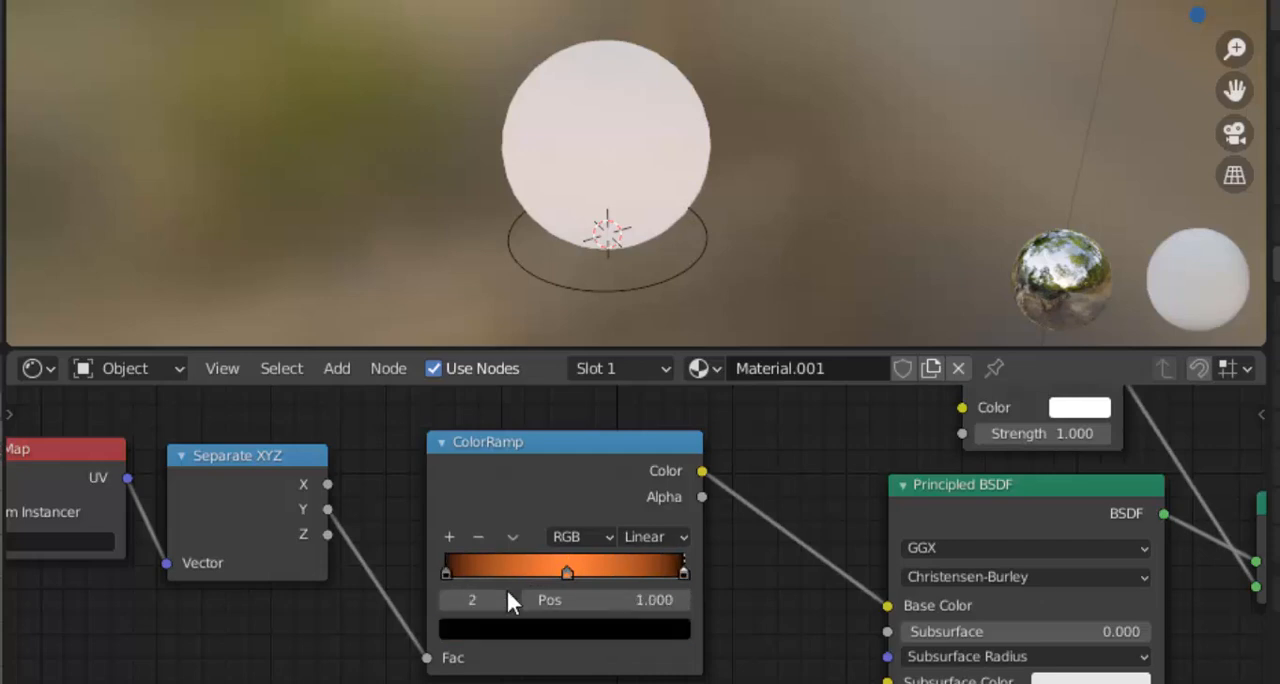
drag(445, 572, 517, 595)
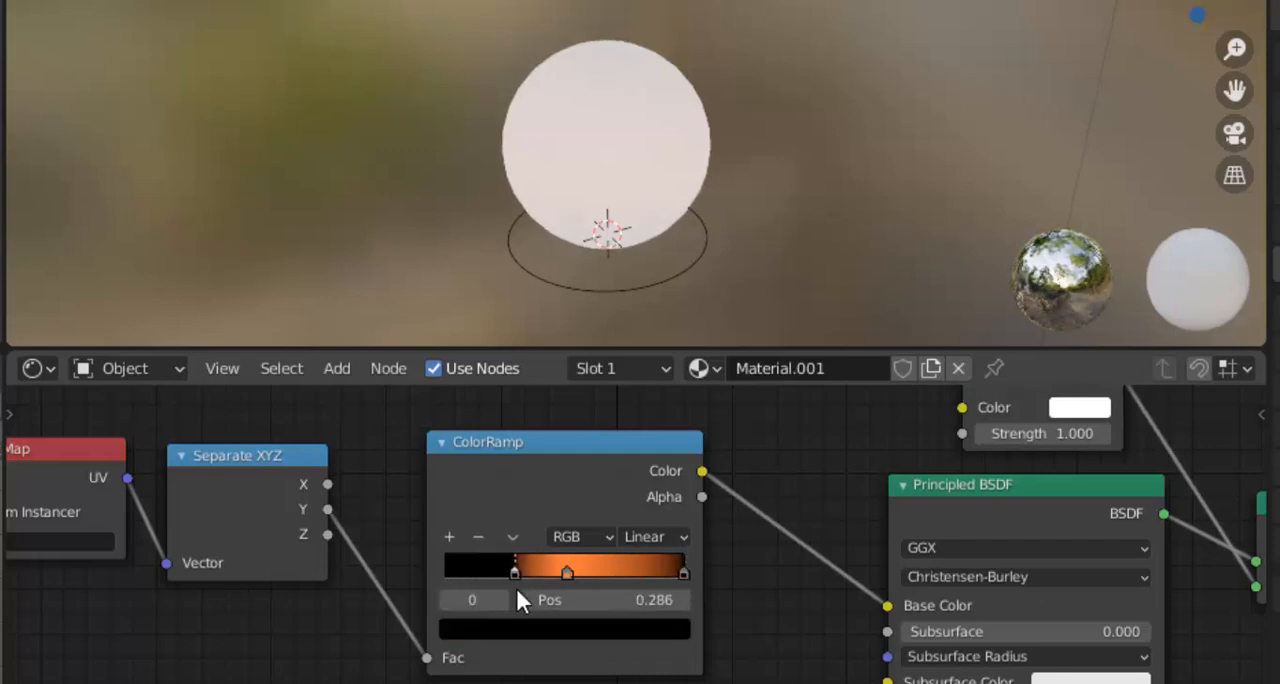
drag(681, 572, 607, 581)
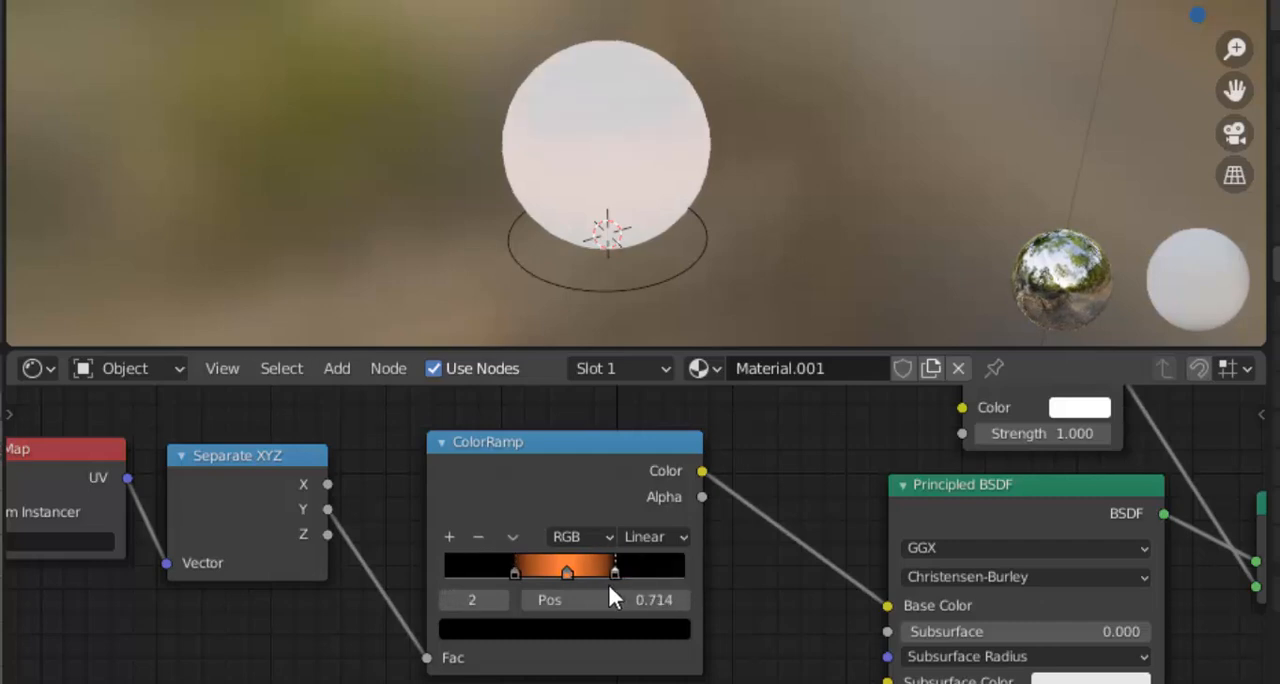
Select the sphere and connect the ColorRamp's Color output to the Emission node's Color input
click(663, 163)
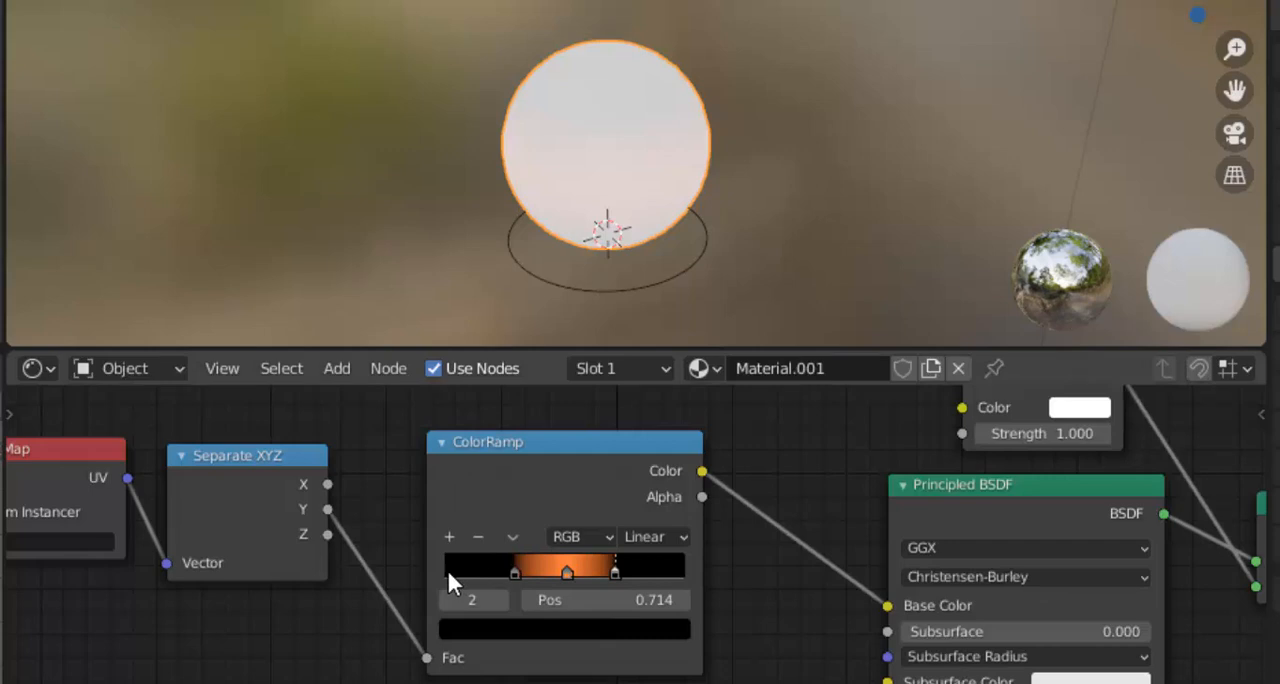
drag(962, 407, 702, 467)
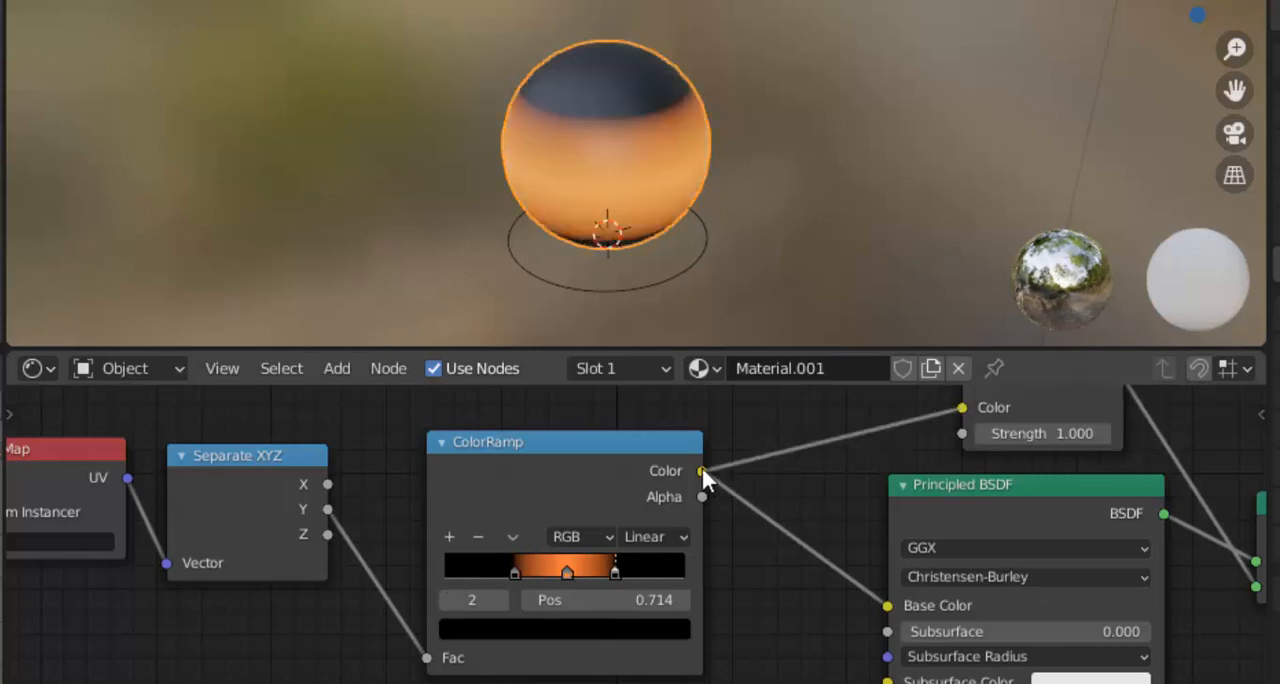
scroll(963, 430, up, 2)
scroll(963, 430, down, 2)
scroll(882, 400, down, 2)
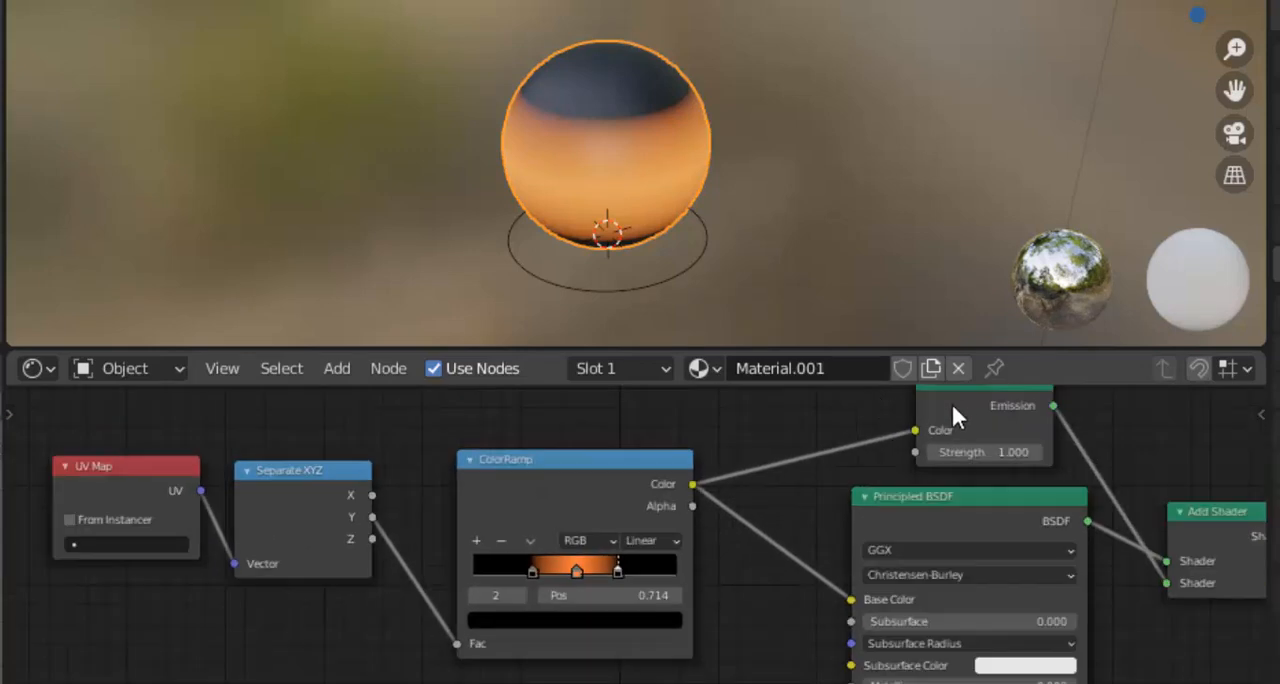
Narrow the orange band by moving the ColorRamp stops closer together, placing the first black stop at 0.495
scroll(957, 436, down, 1)
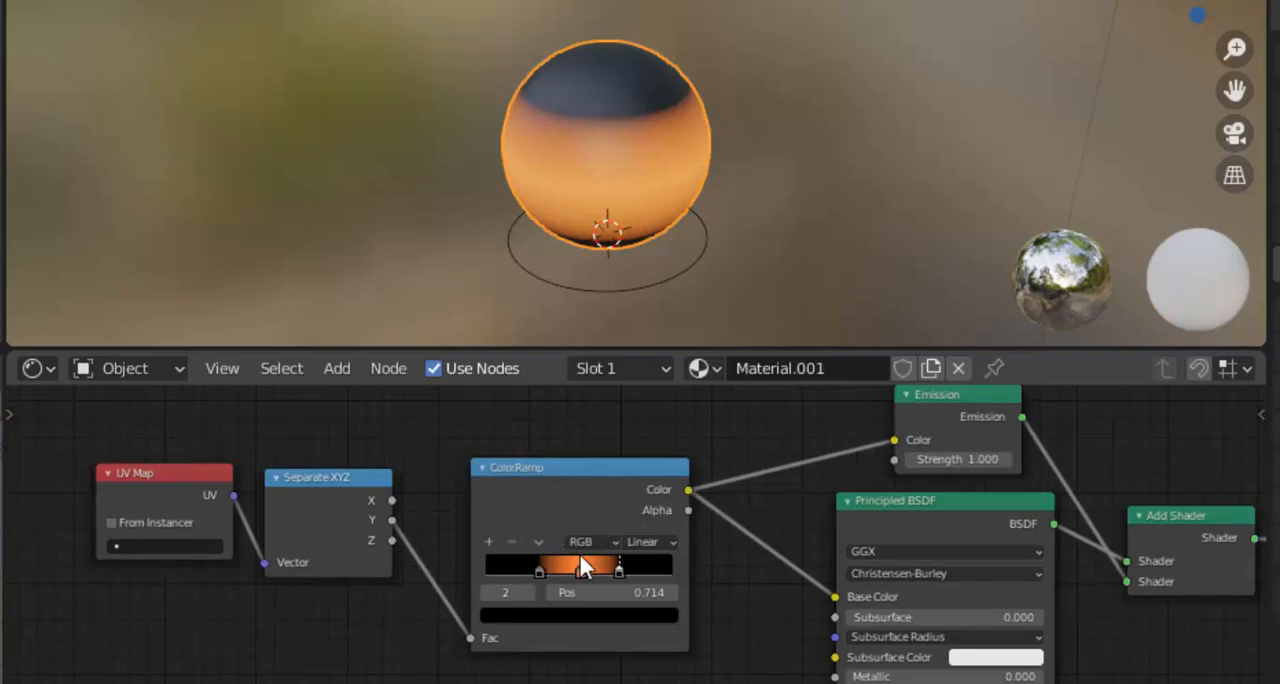
scroll(579, 553, up, 3)
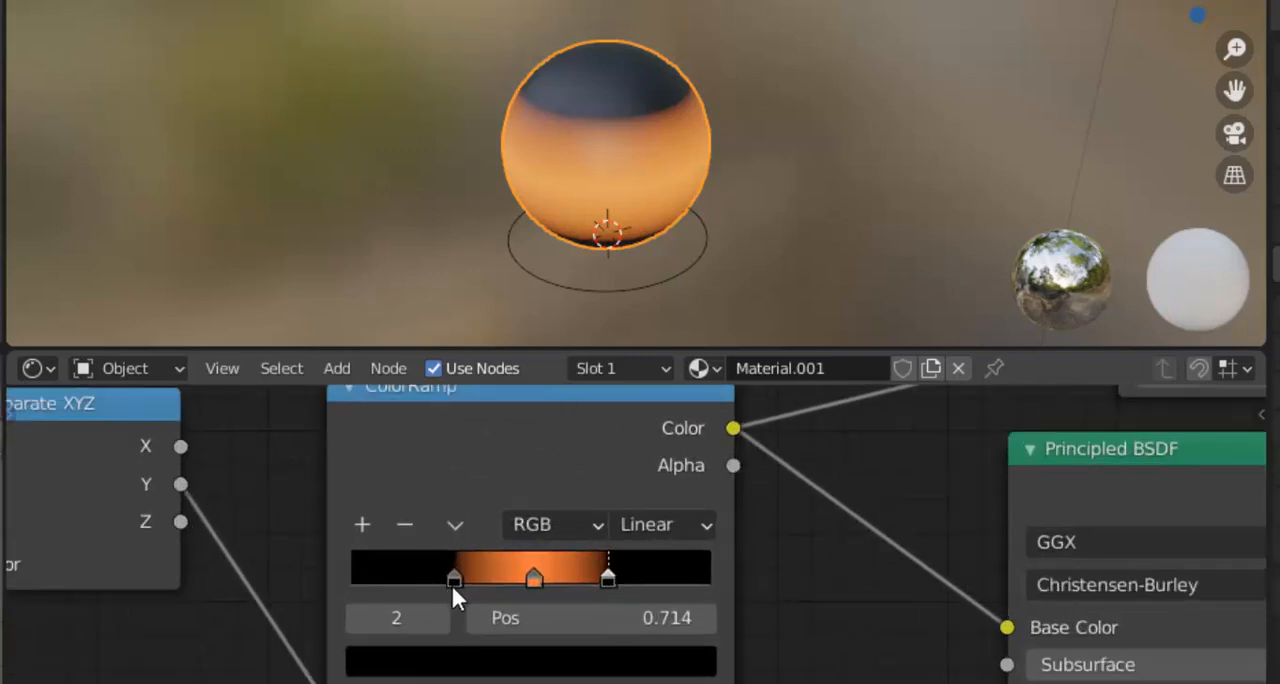
drag(451, 583, 584, 577)
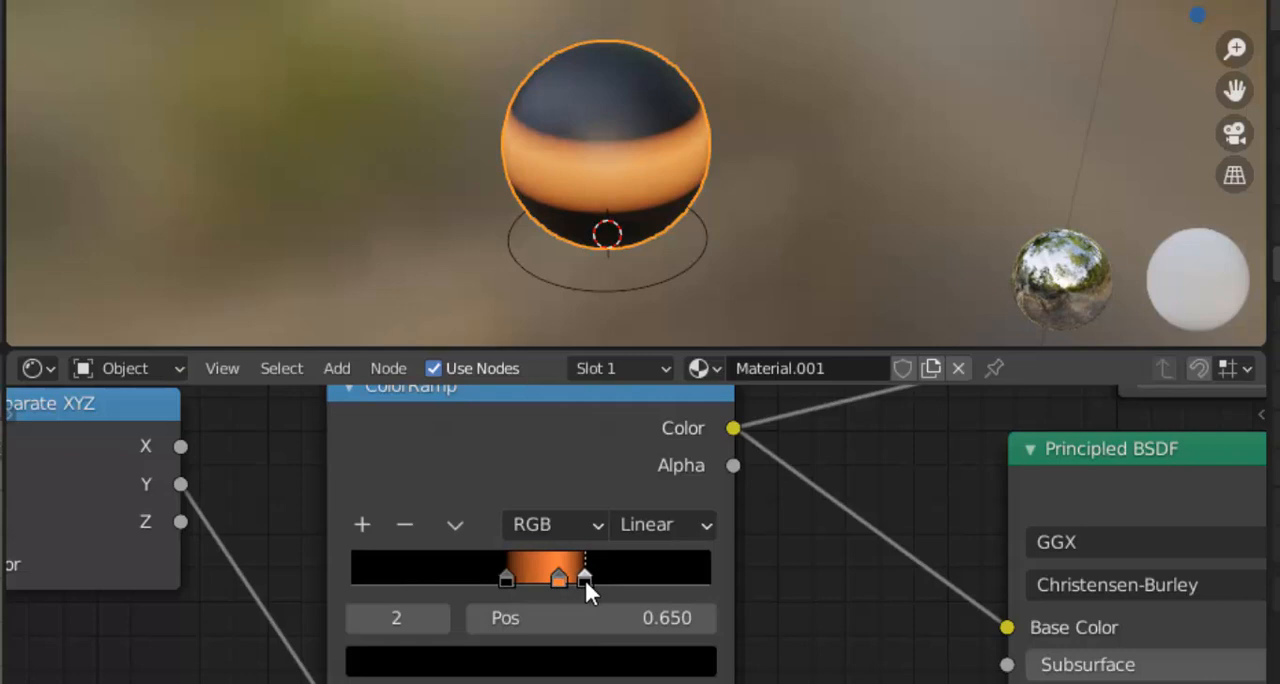
click(507, 578)
mouse_move(507, 576)
mouse_down()
mouse_move(544, 589)
mouse_move(518, 582)
mouse_move(581, 578)
mouse_move(530, 578)
mouse_up()
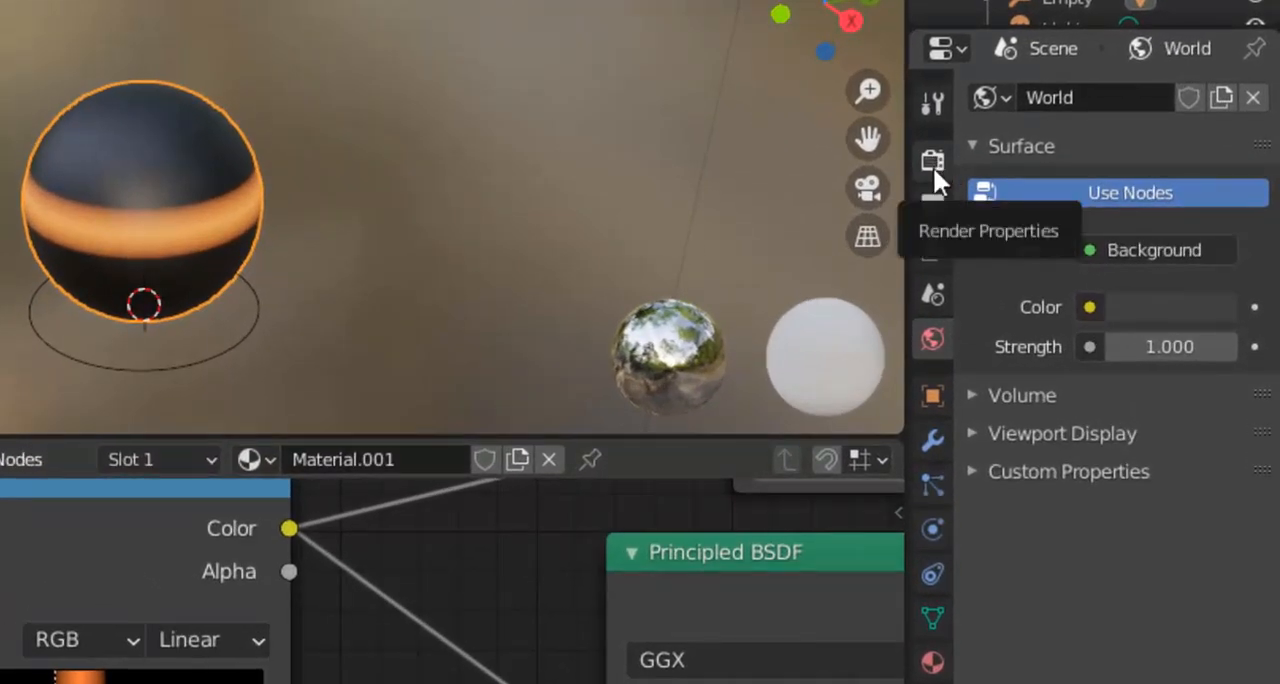
Enable Bloom in the scene's Eevee render settings
click(933, 163)
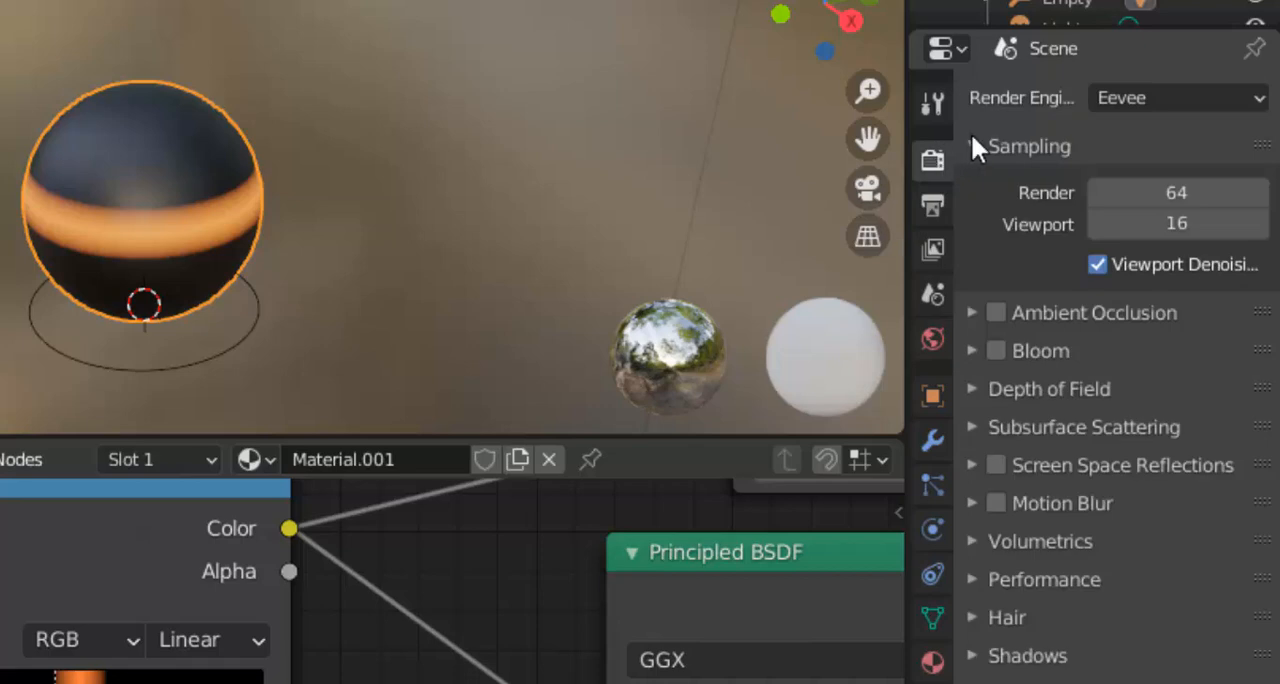
click(997, 350)
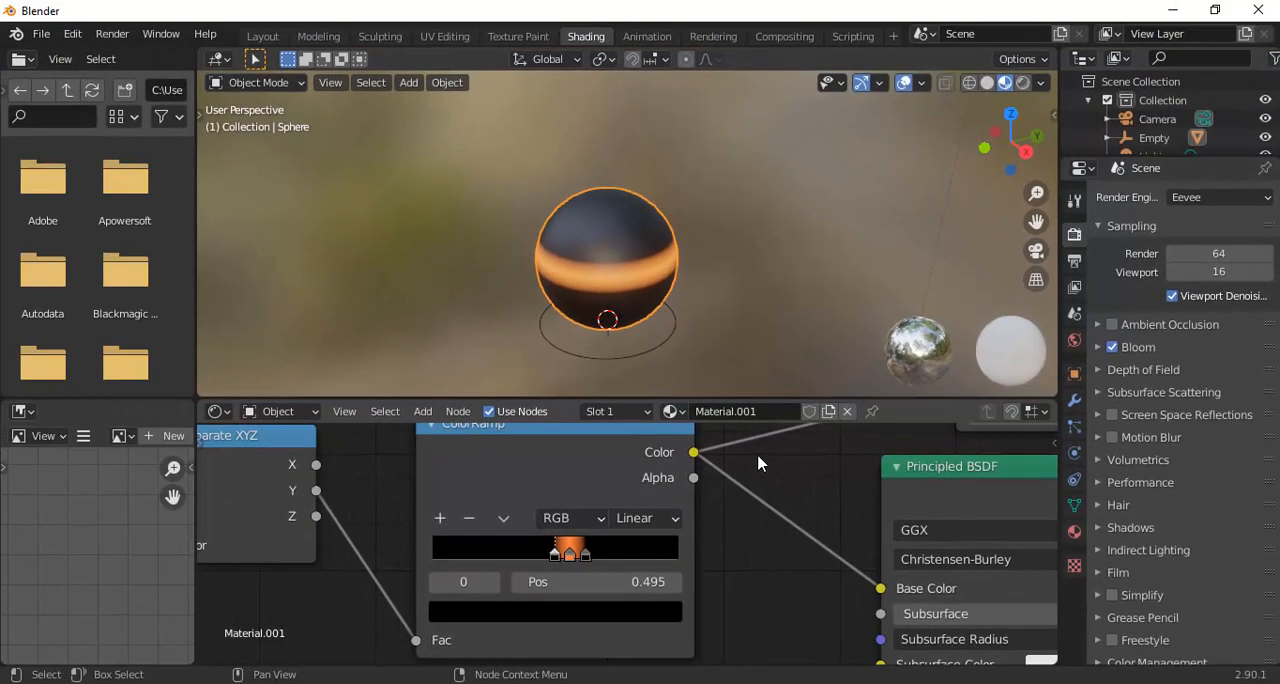
Set the Emission node's strength to 40
scroll(758, 463, down, 2)
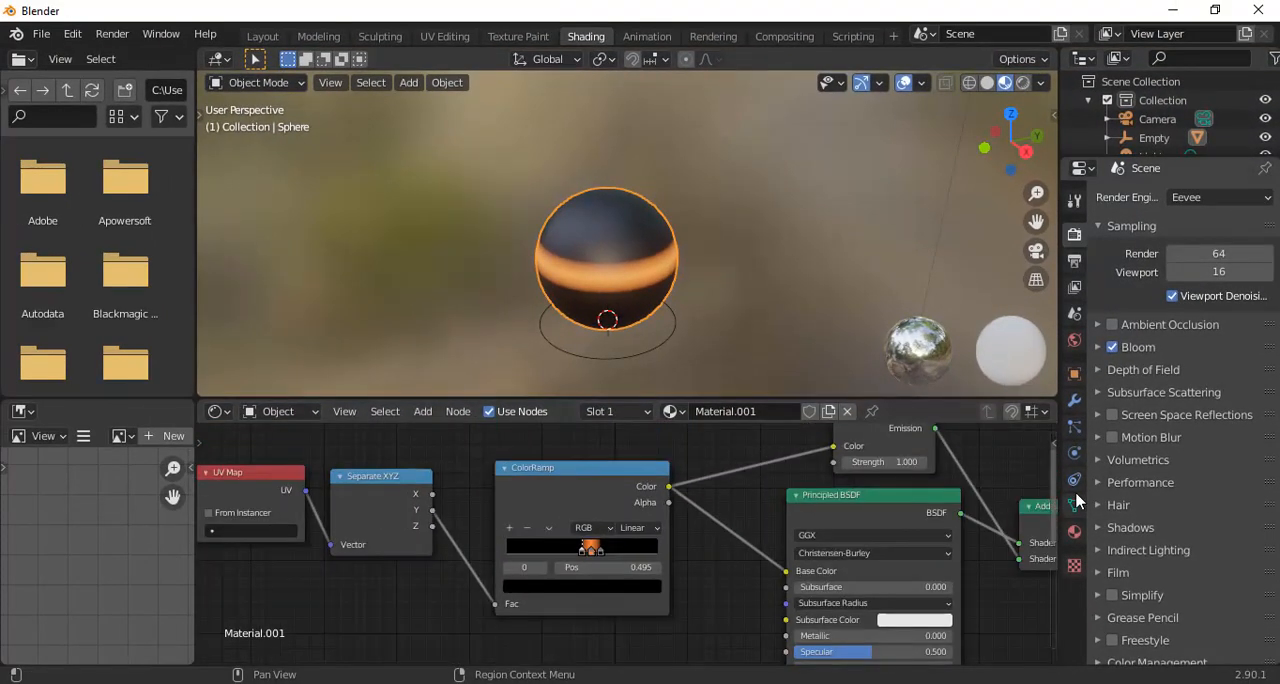
scroll(952, 458, up, 1)
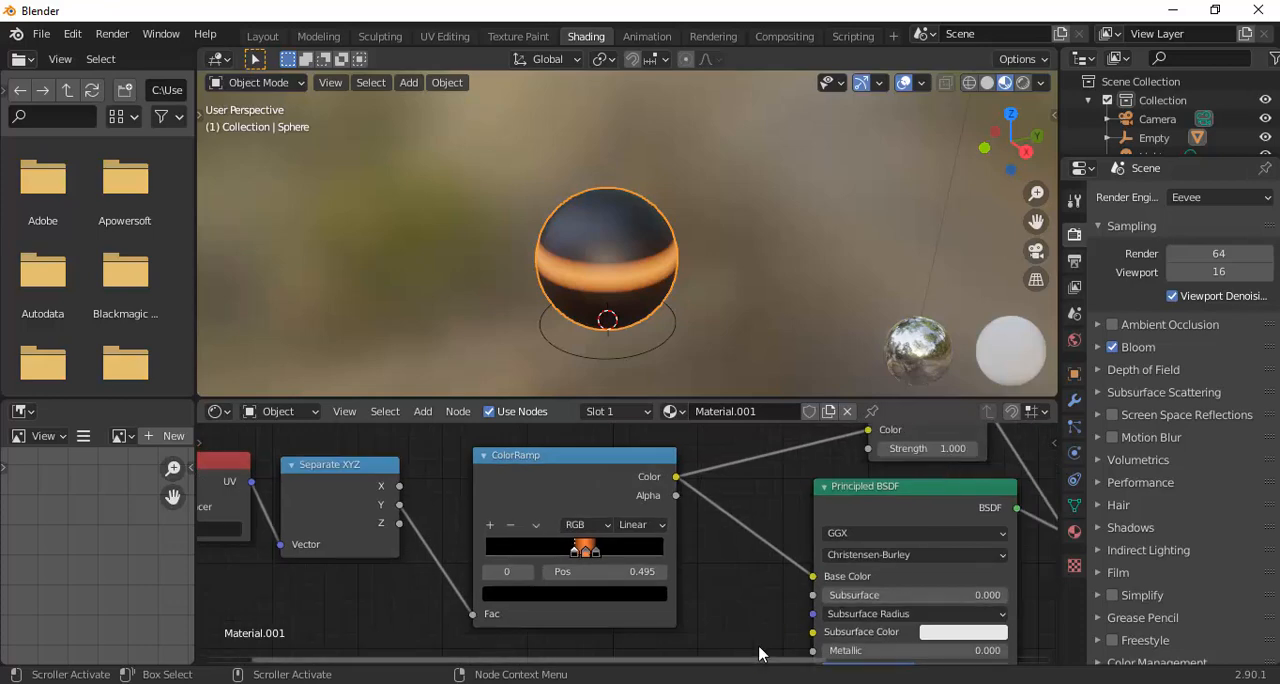
drag(766, 661, 888, 680)
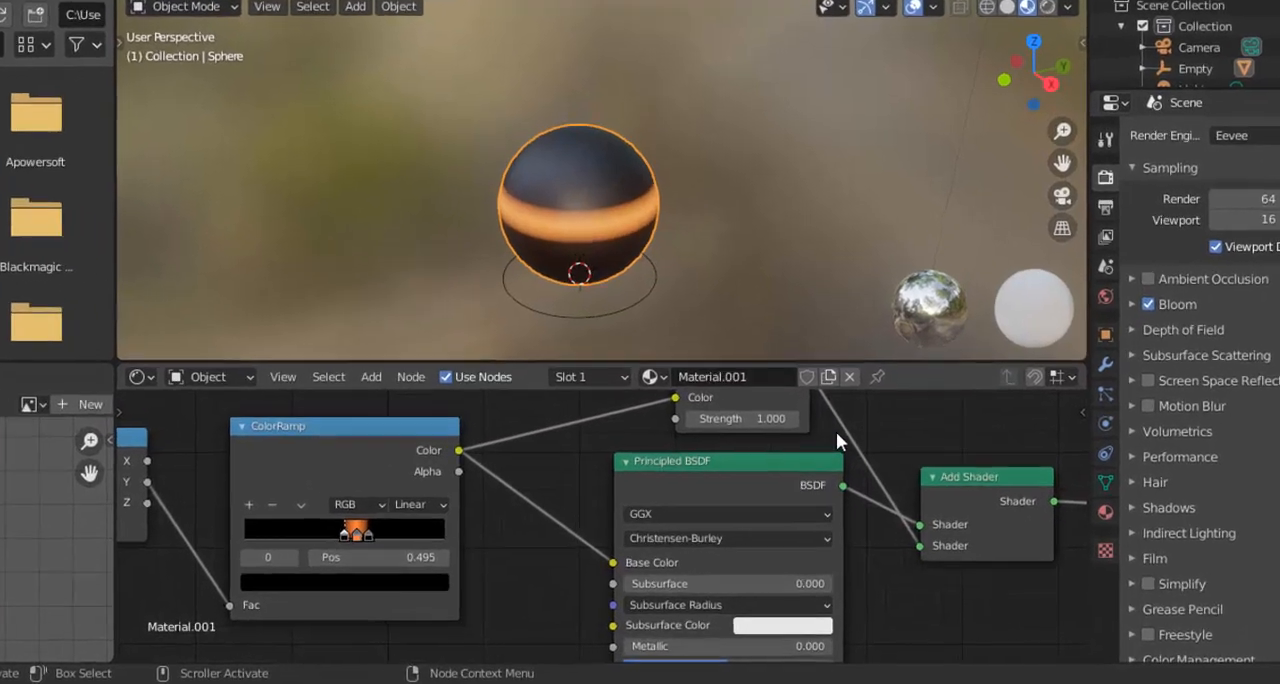
scroll(838, 462, up, 3)
scroll(838, 462, down, 4)
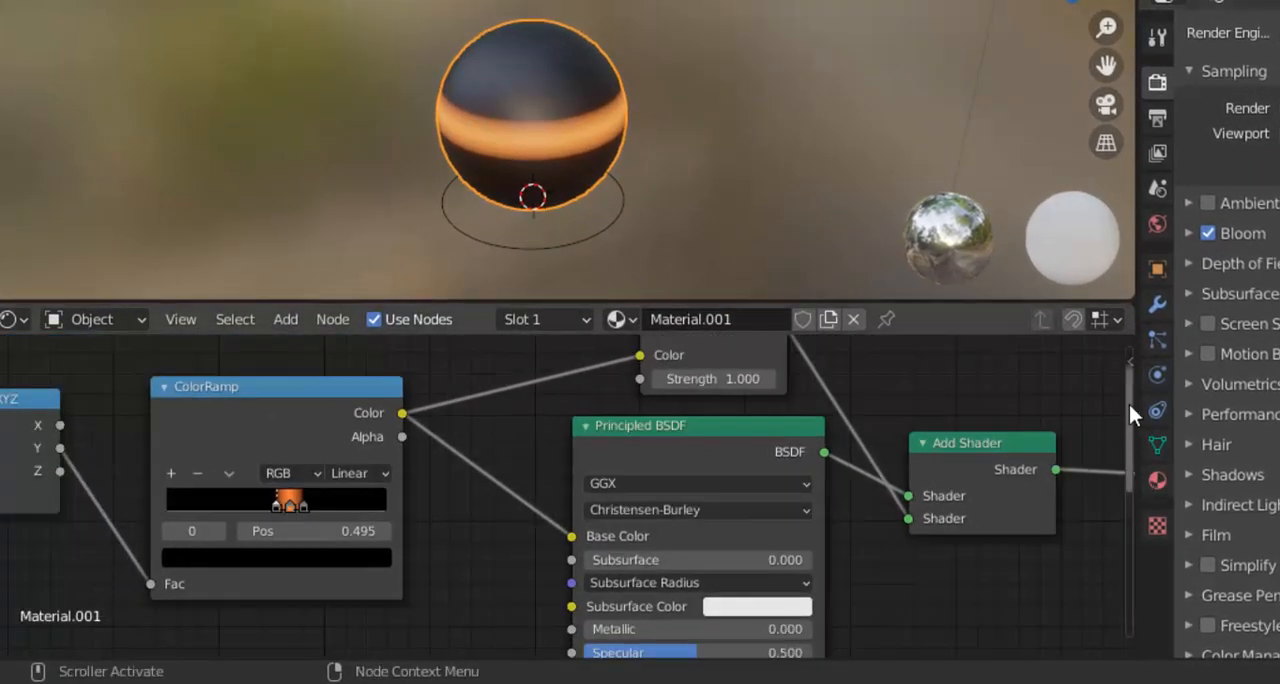
drag(1129, 404, 1131, 395)
click(748, 453)
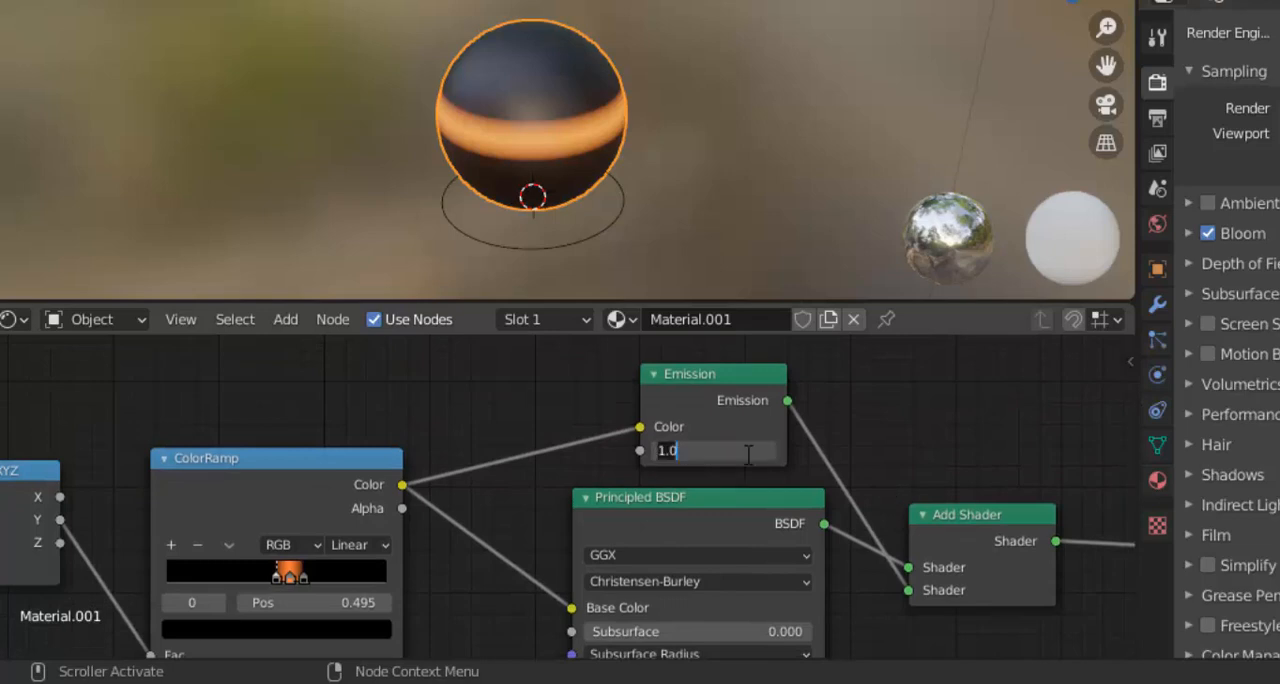
text(40)
key(Return)
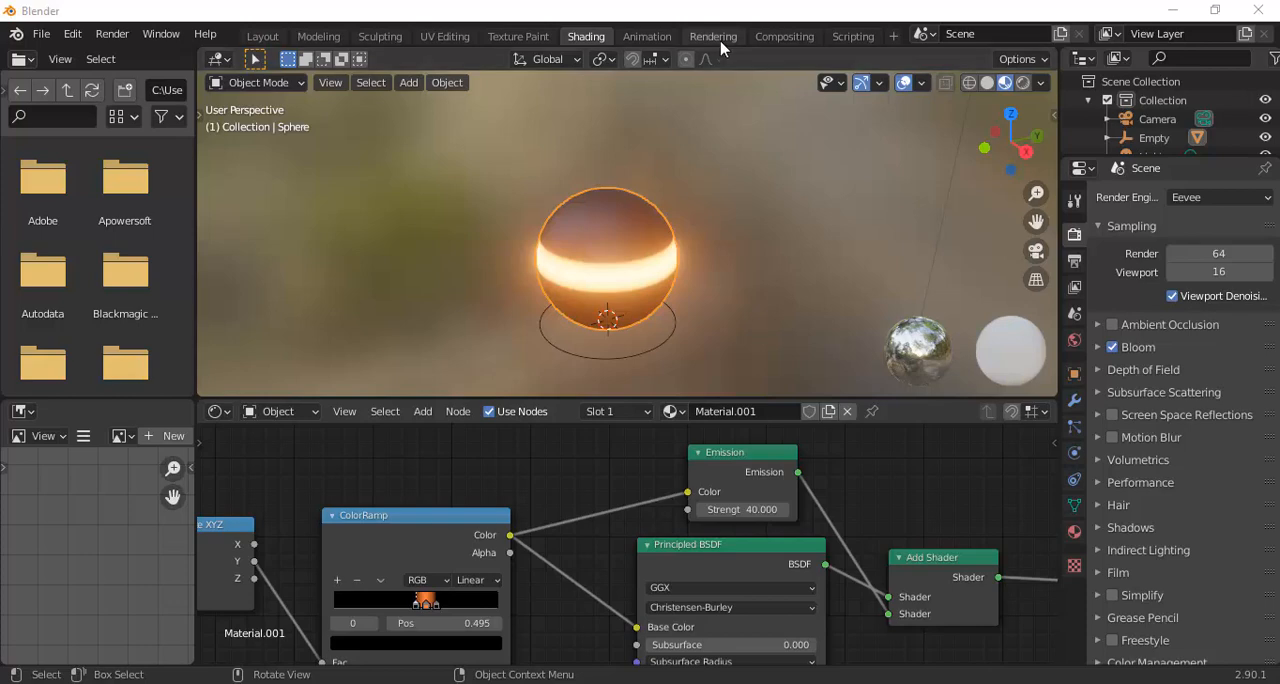
Switch to the Animation workspace and set the current frame to 0
click(648, 38)
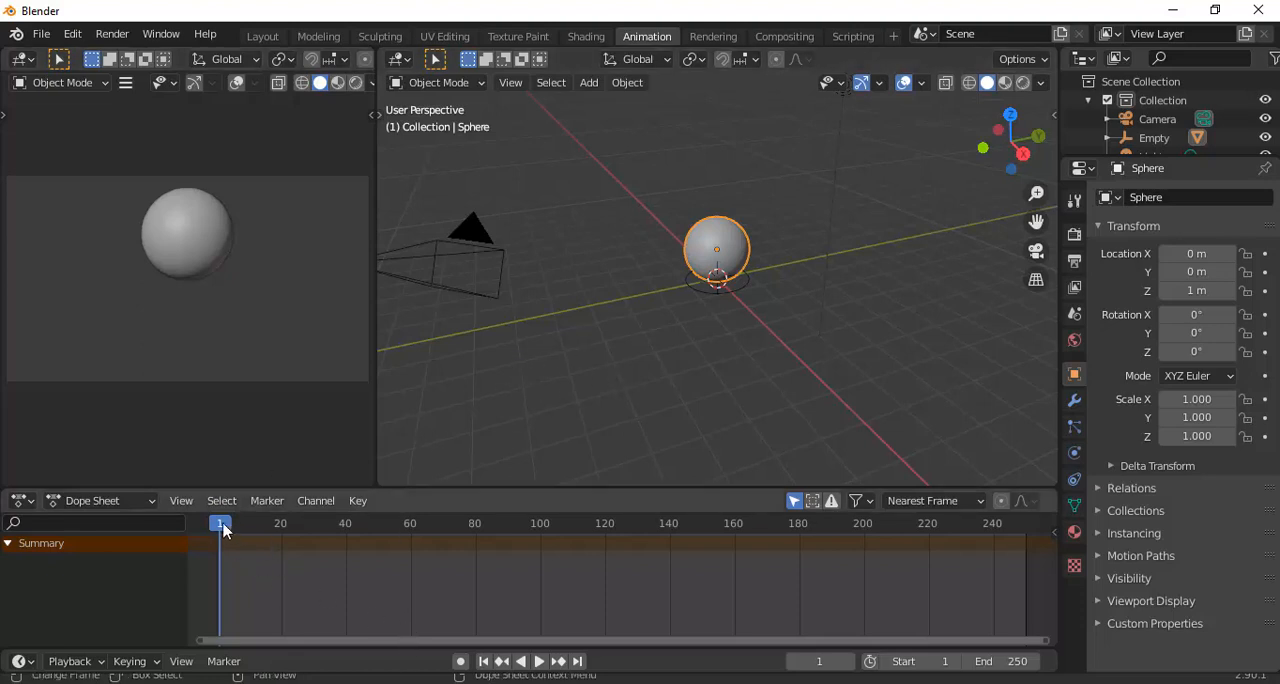
drag(223, 530, 216, 530)
scroll(224, 535, up, 2)
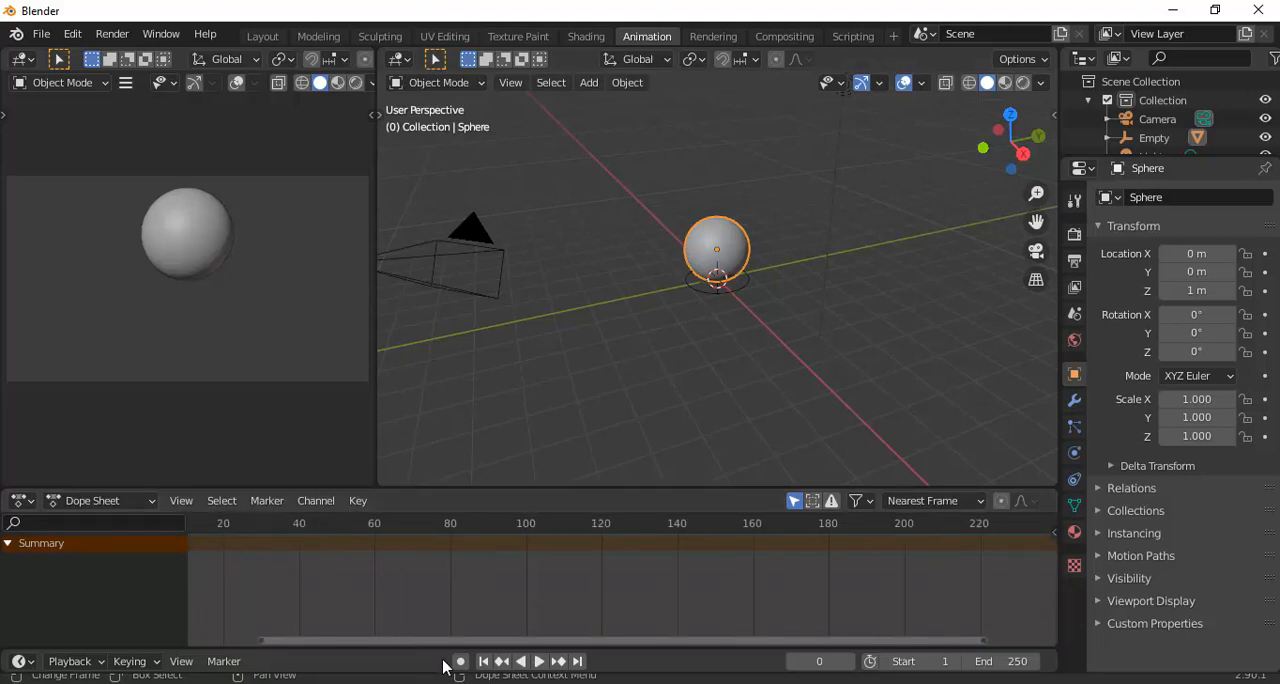
drag(447, 641, 302, 557)
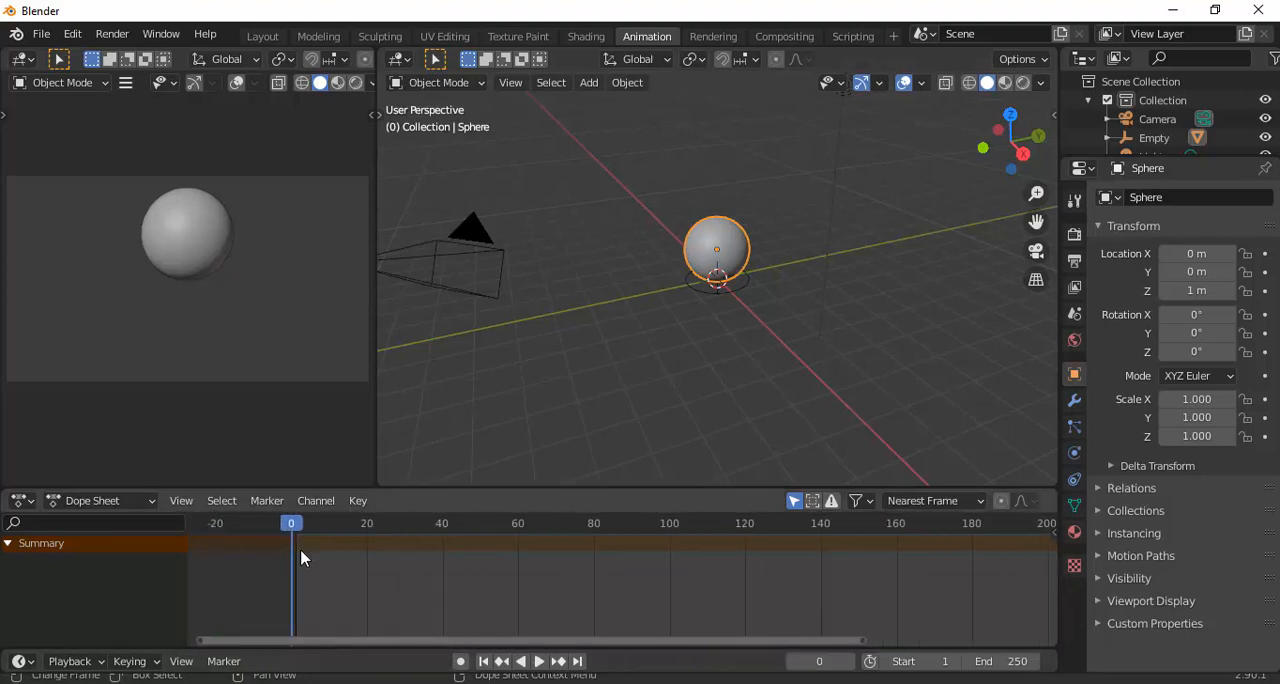
scroll(303, 556, up, 2)
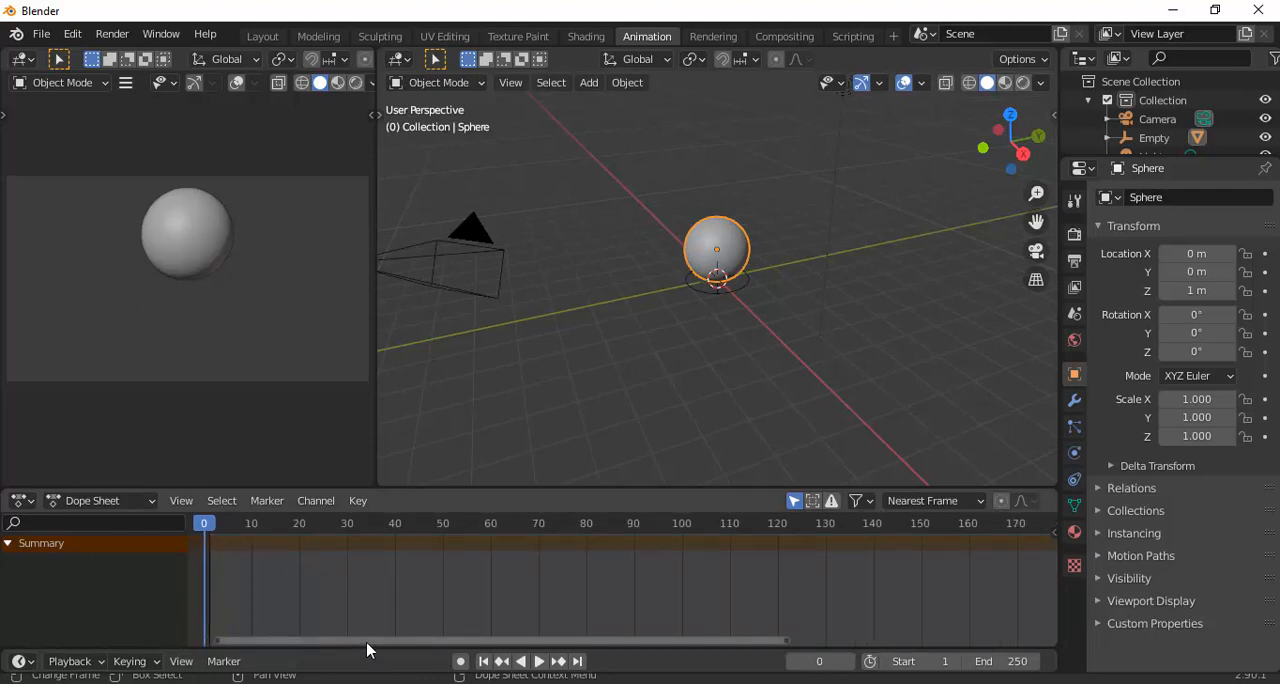
drag(367, 643, 298, 636)
scroll(310, 610, up, 2)
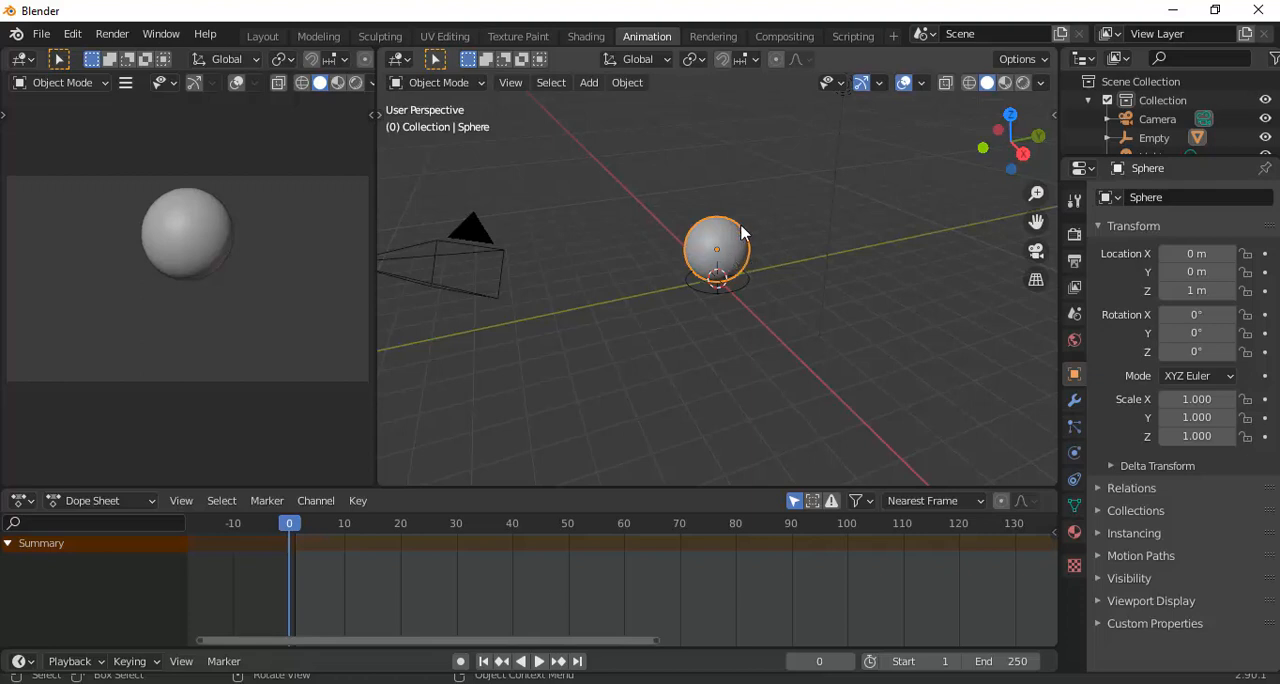
Insert a Location keyframe for the sphere at frame 0
click(750, 287)
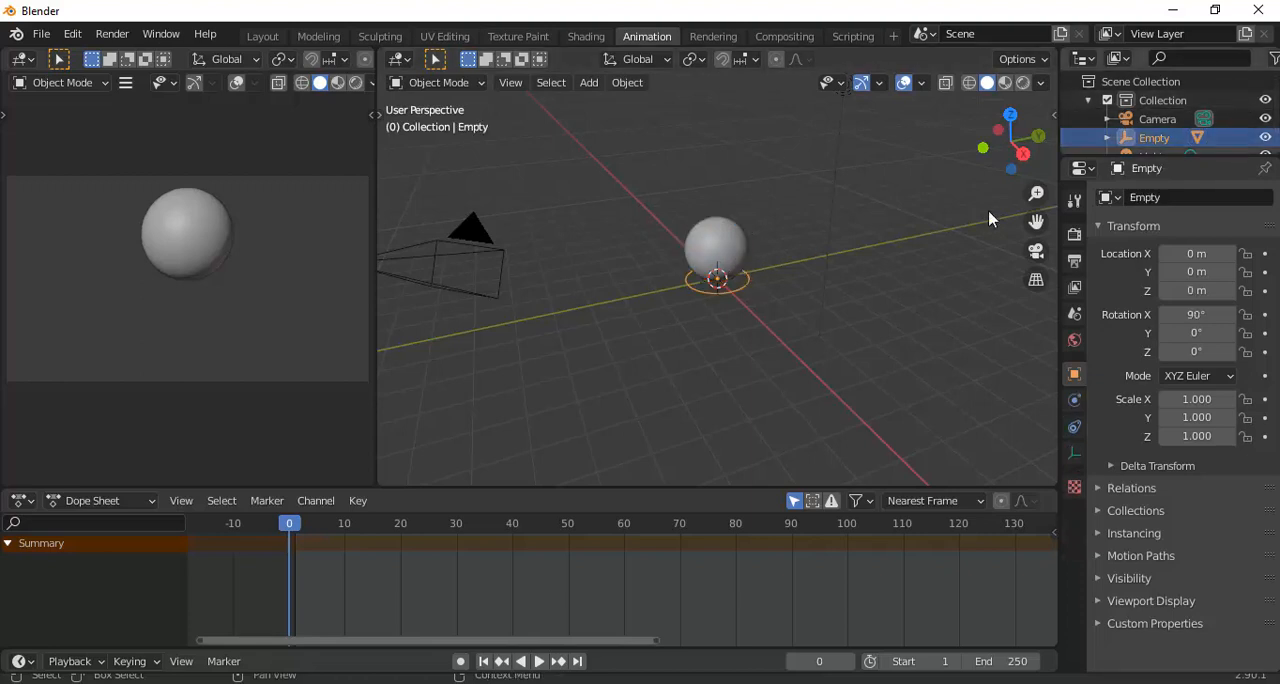
click(745, 252)
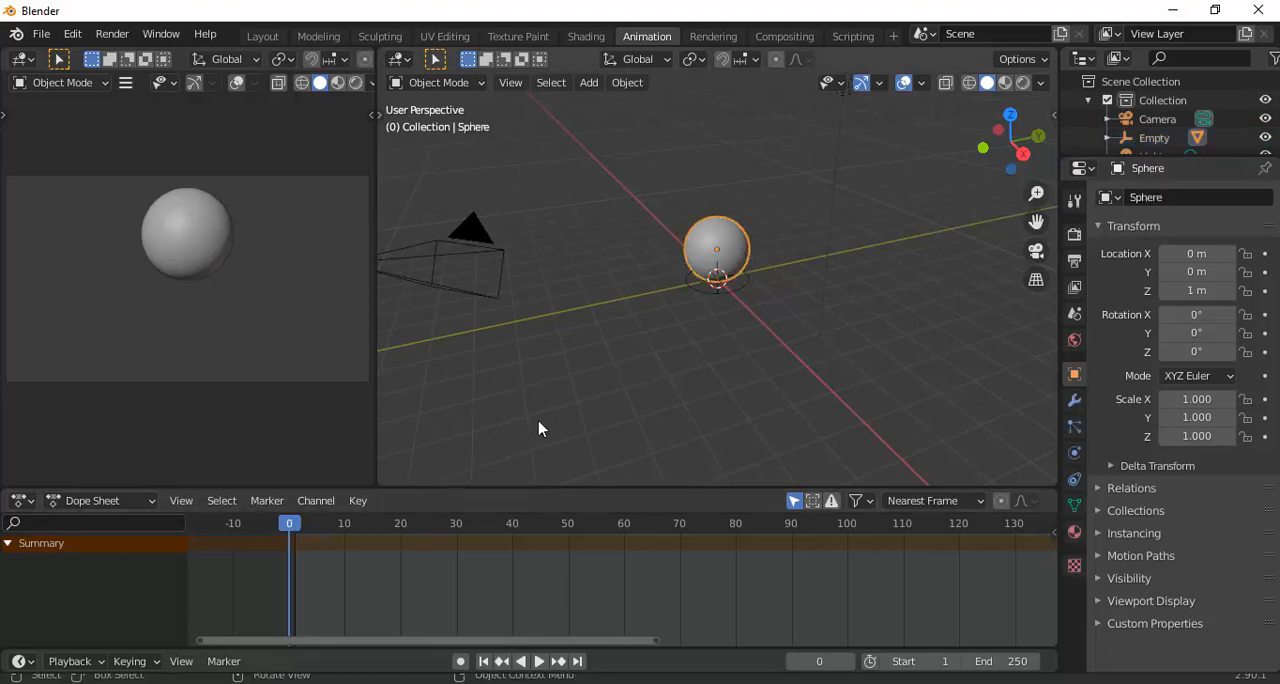
key(i)
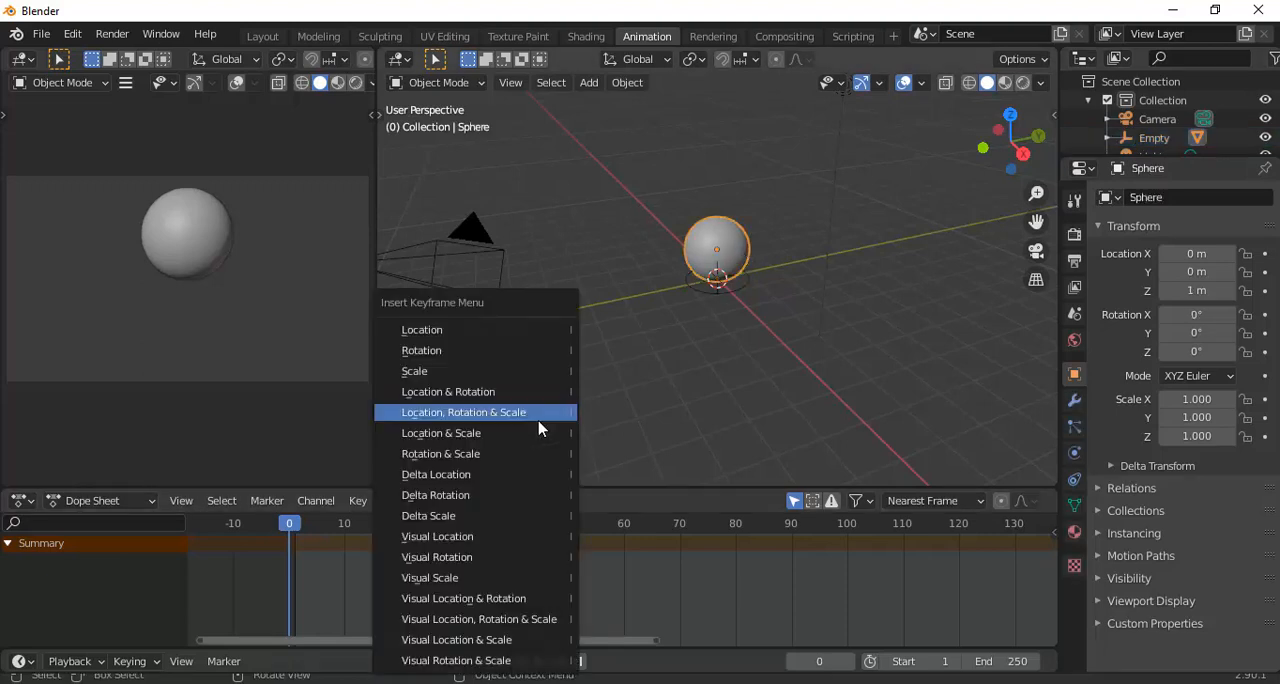
click(491, 331)
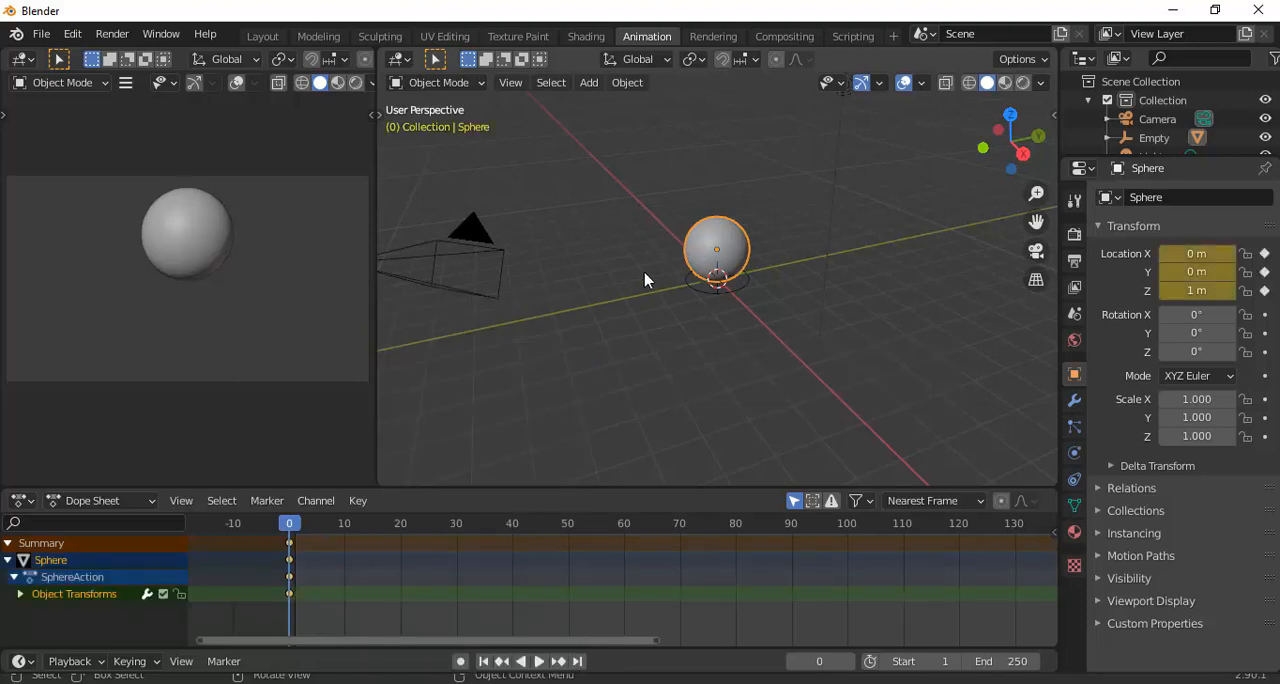
Go to frame 10 and set the sphere's Z location to 3 m
scroll(724, 191, up, 2)
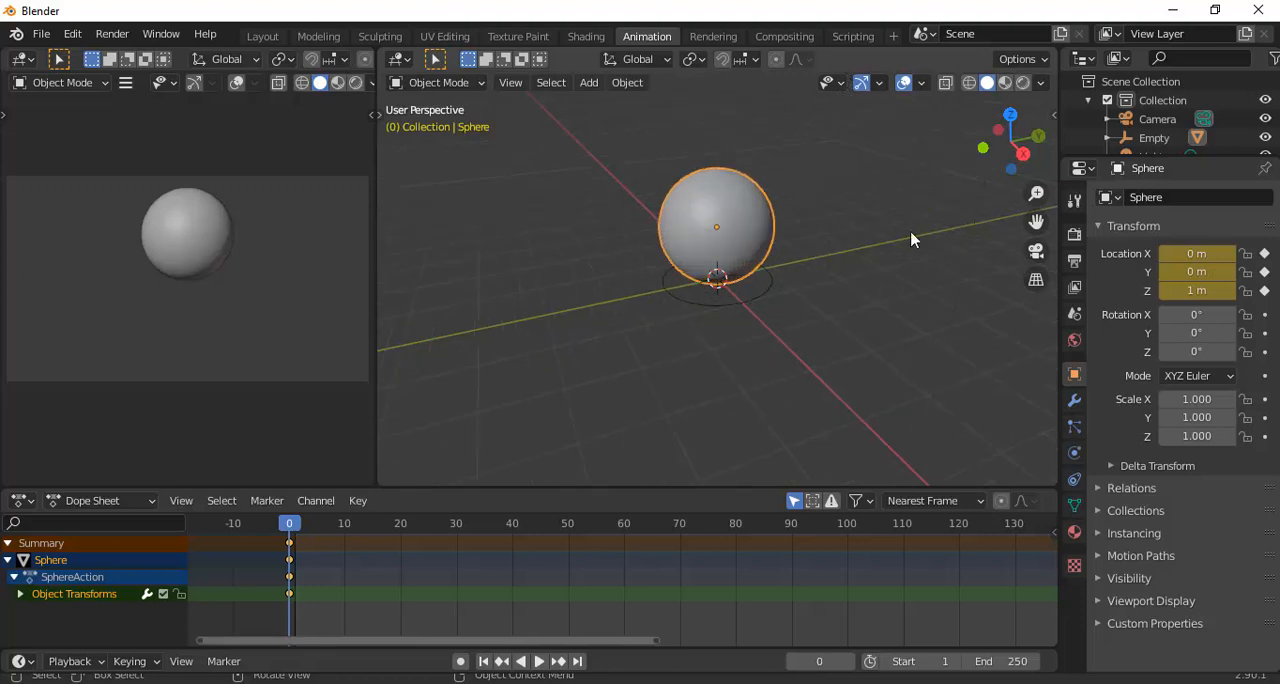
click(347, 531)
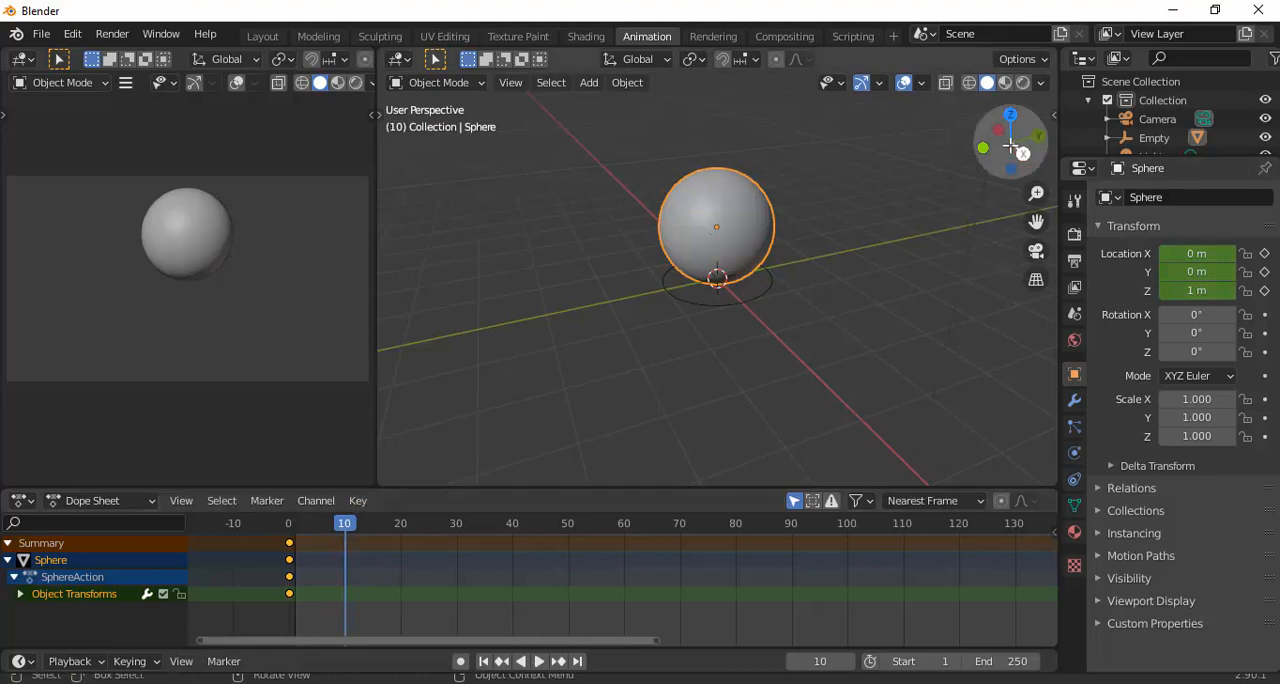
click(1183, 289)
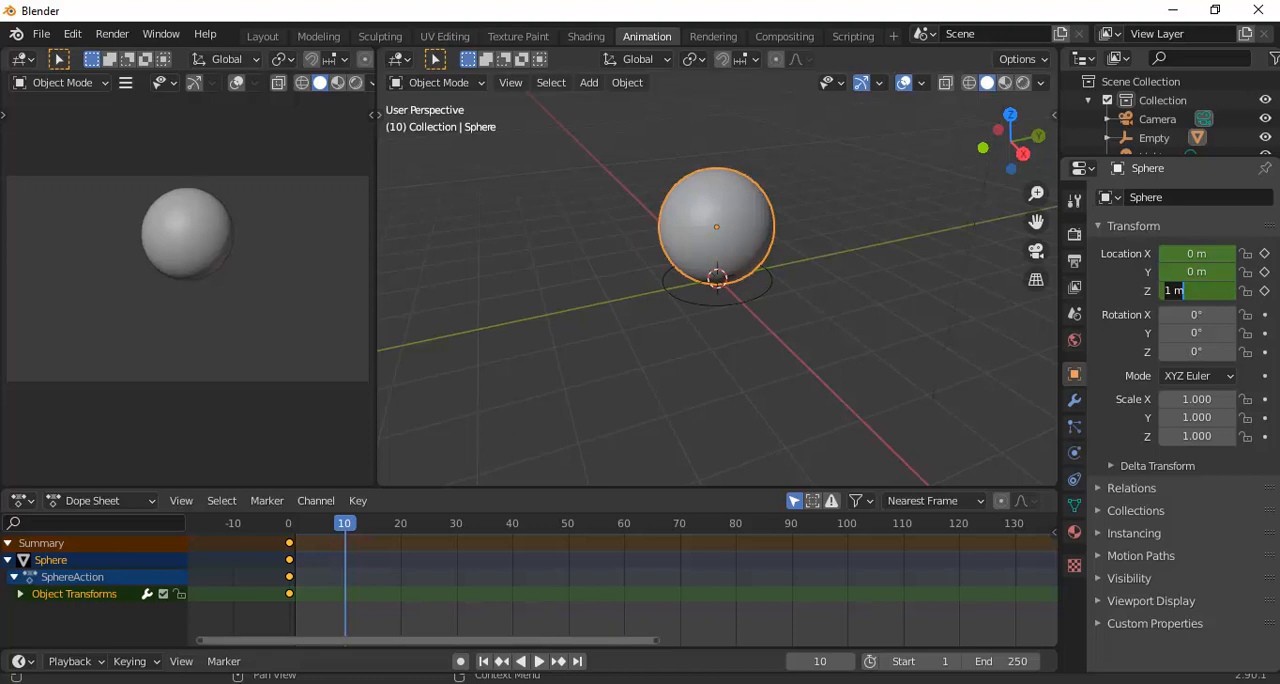
text(3)
key(Return)
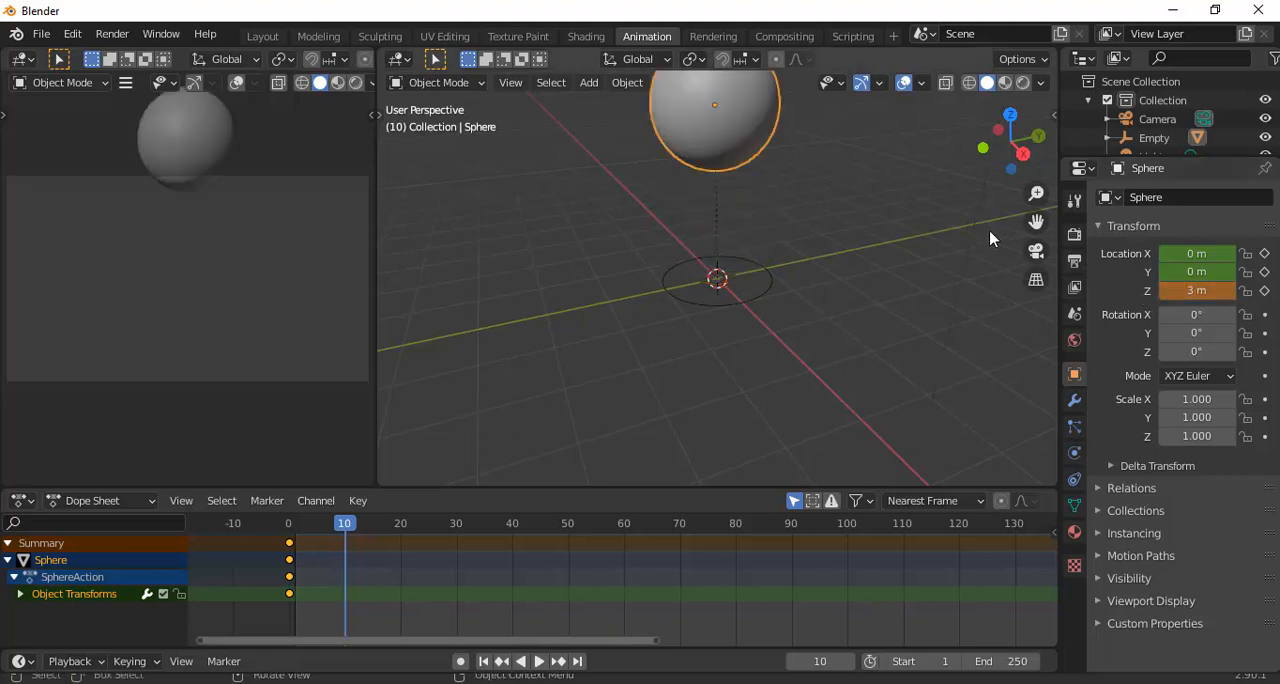
scroll(915, 241, down, 1)
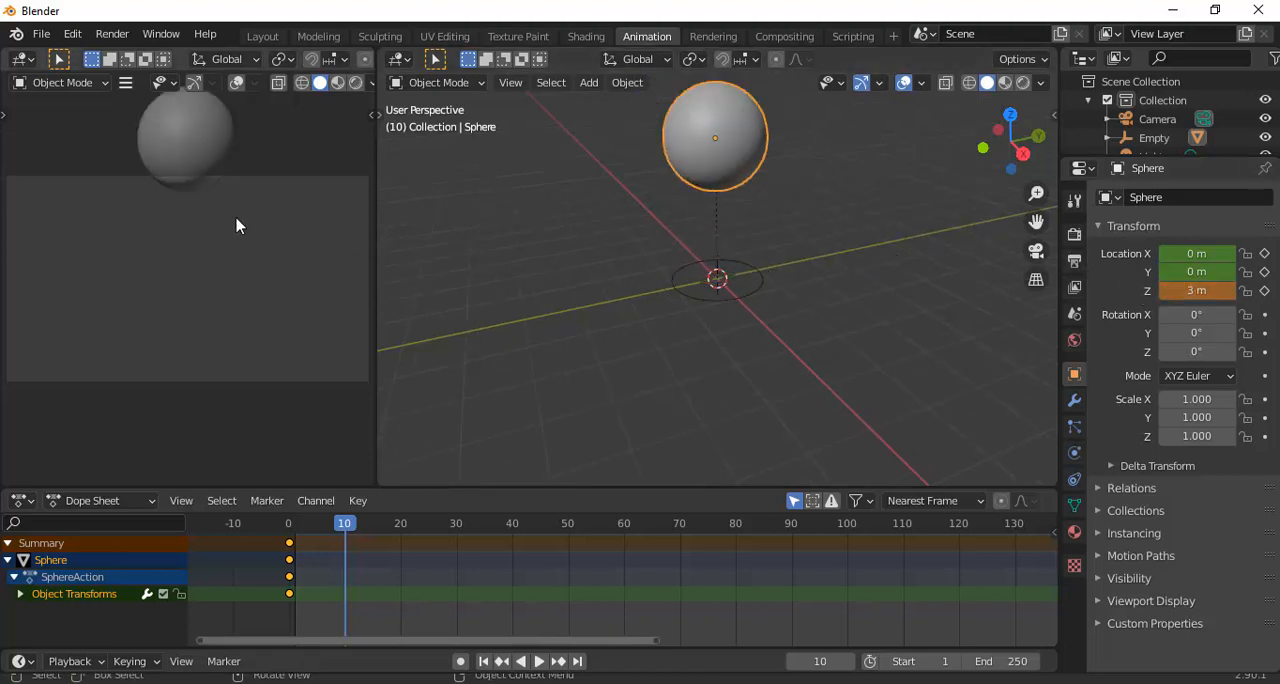
Lock the camera to the view in the camera viewport and pull it back so the whole ball fits well within the frame
scroll(237, 226, down, 3)
scroll(237, 226, up, 4)
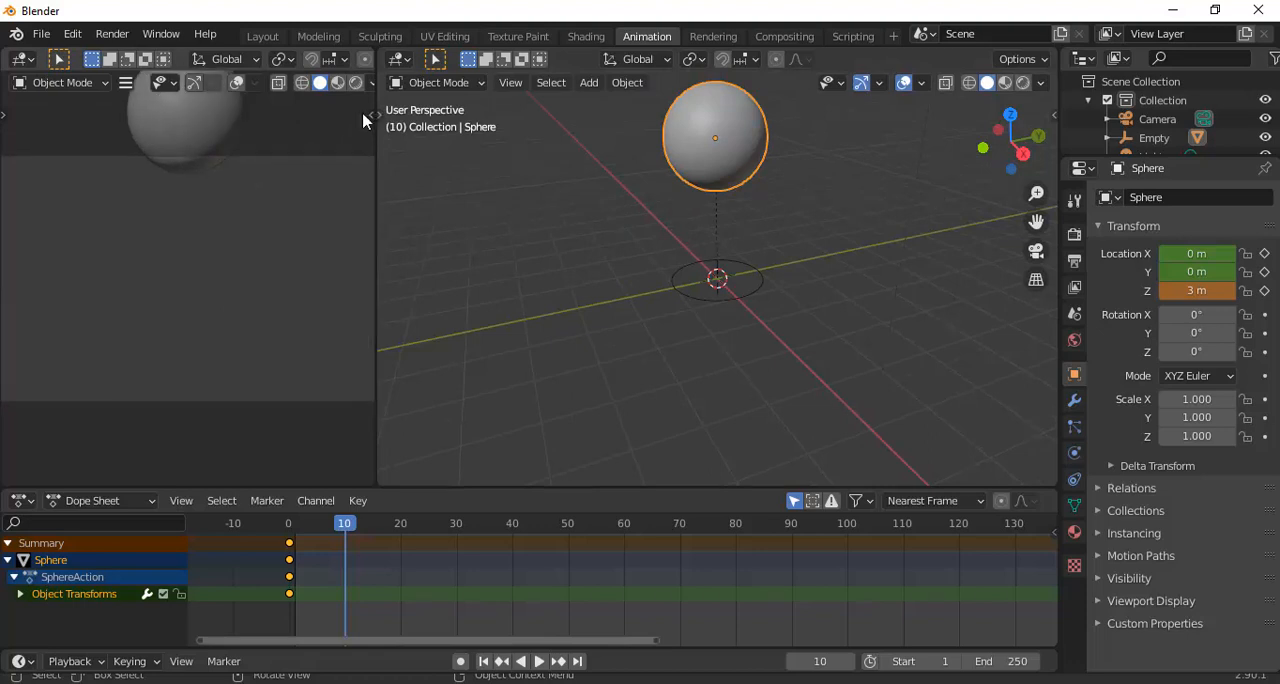
drag(361, 118, 310, 121)
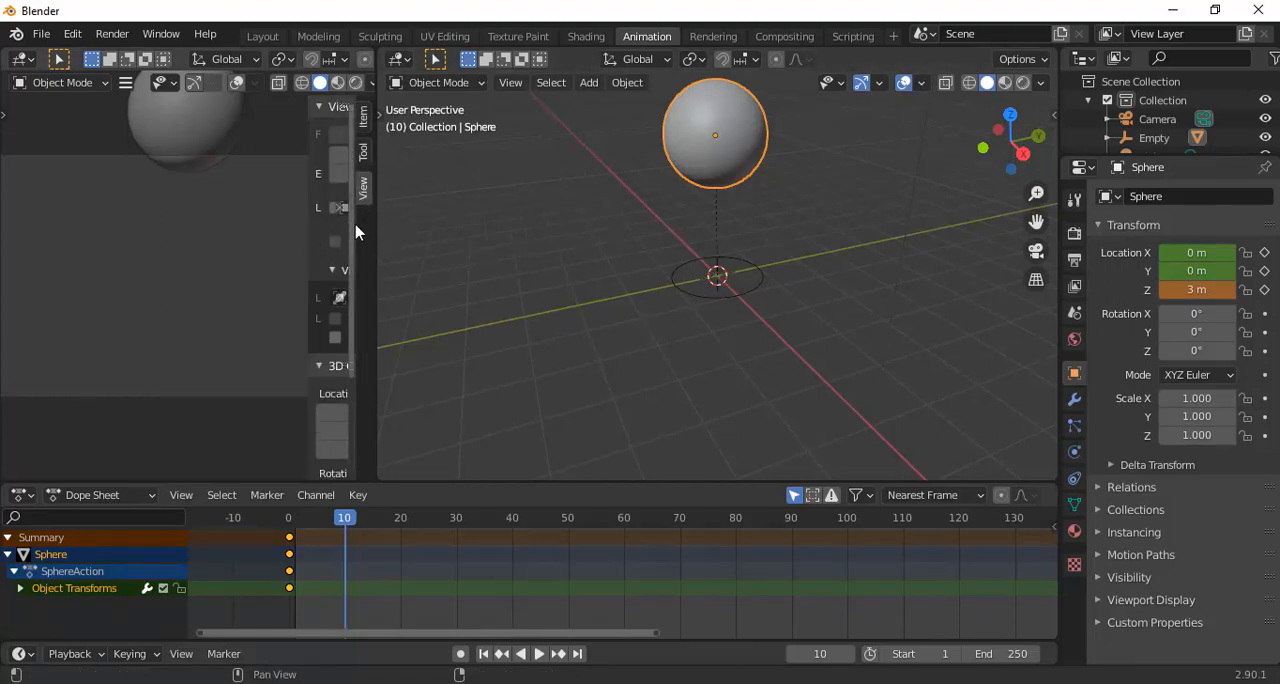
drag(307, 220, 238, 224)
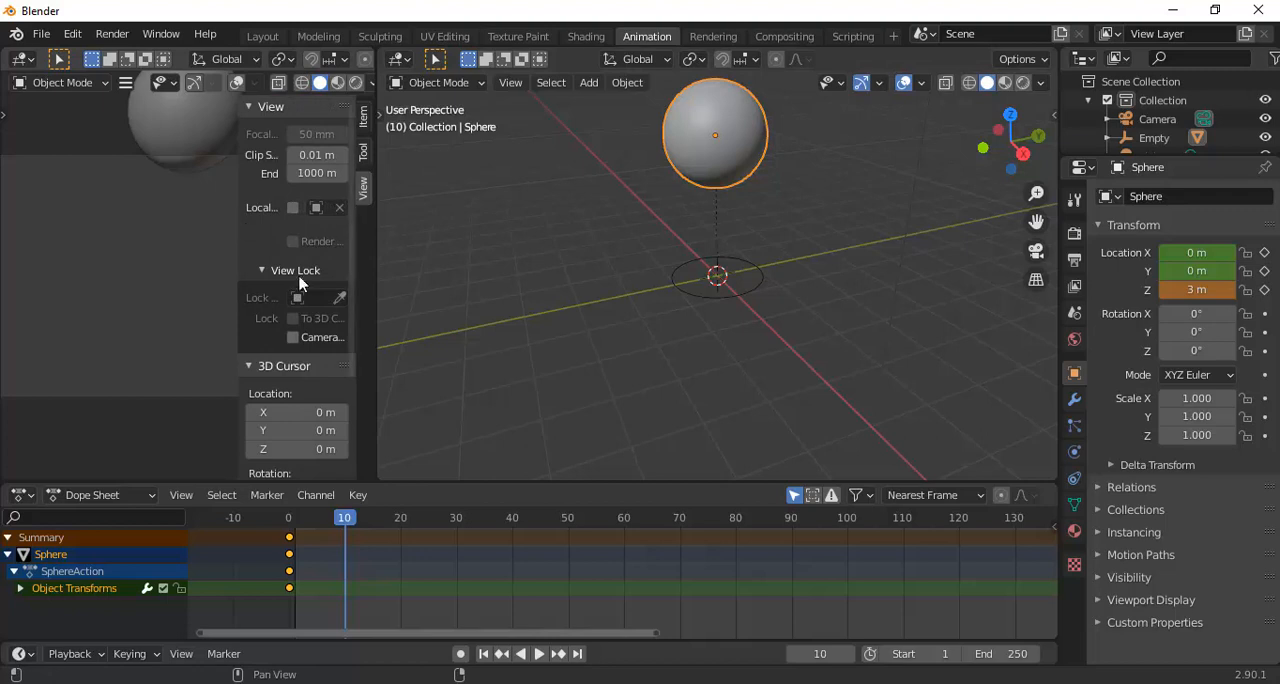
click(293, 338)
click(214, 323)
scroll(142, 300, down, 2)
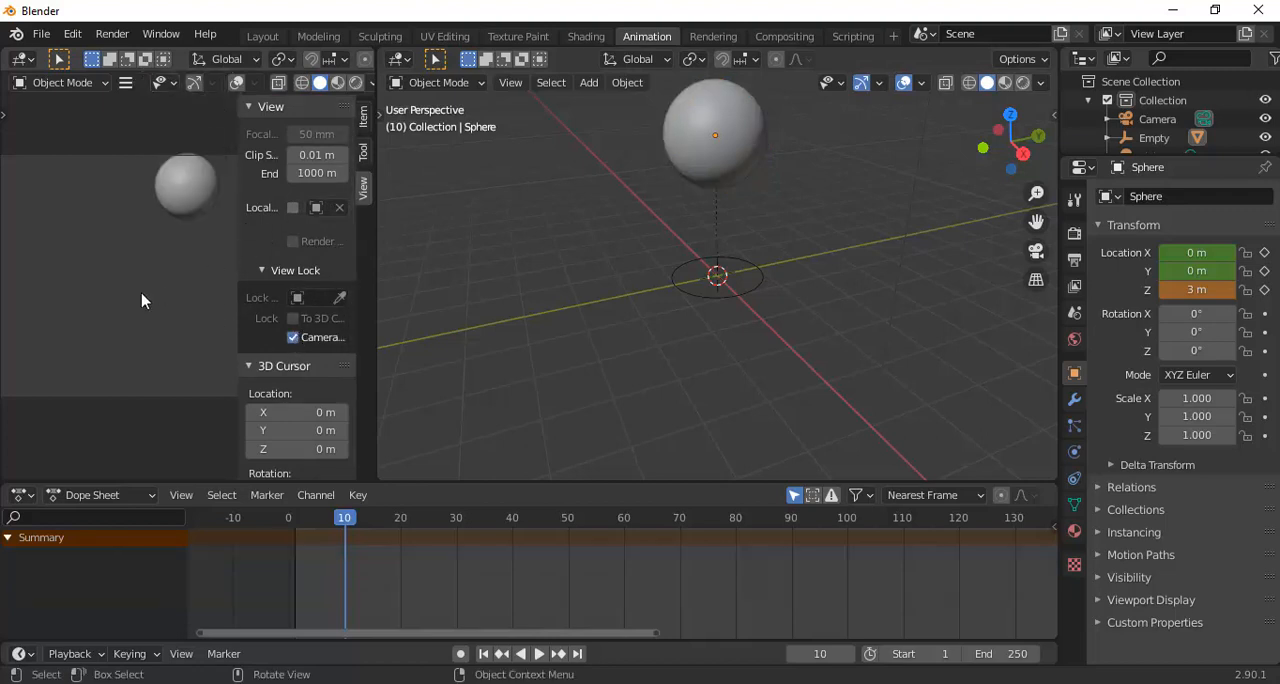
scroll(142, 300, down, 1)
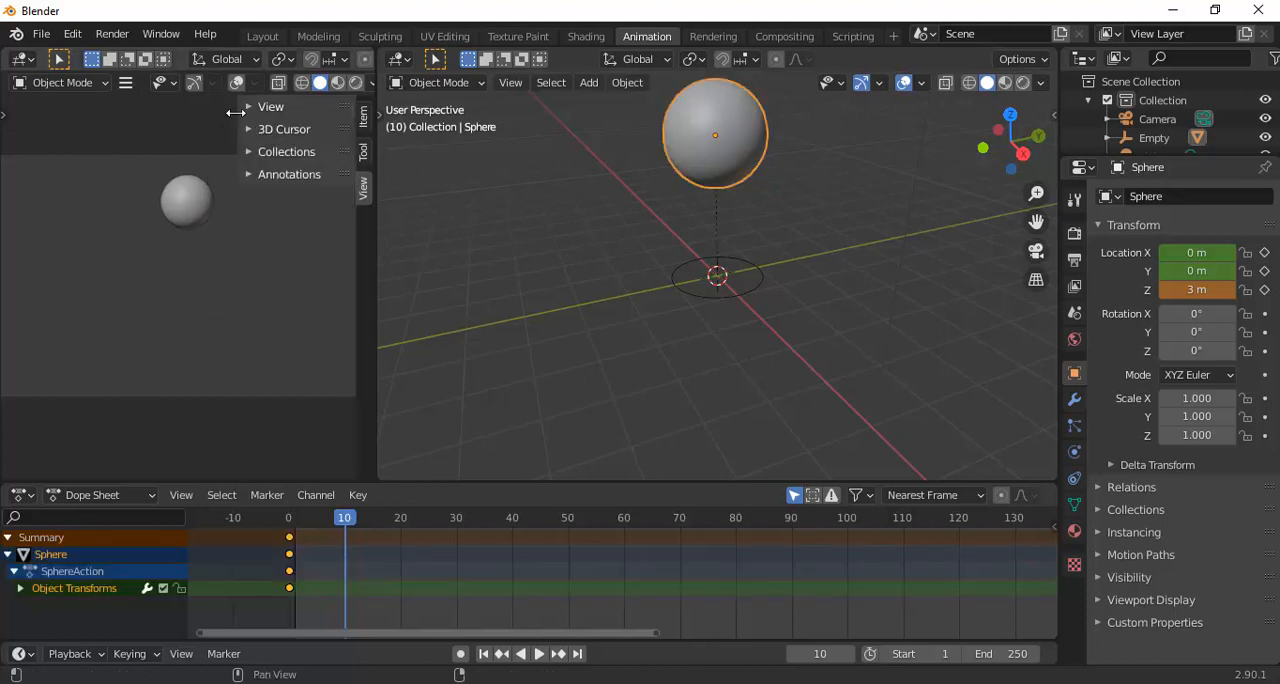
drag(238, 112, 357, 134)
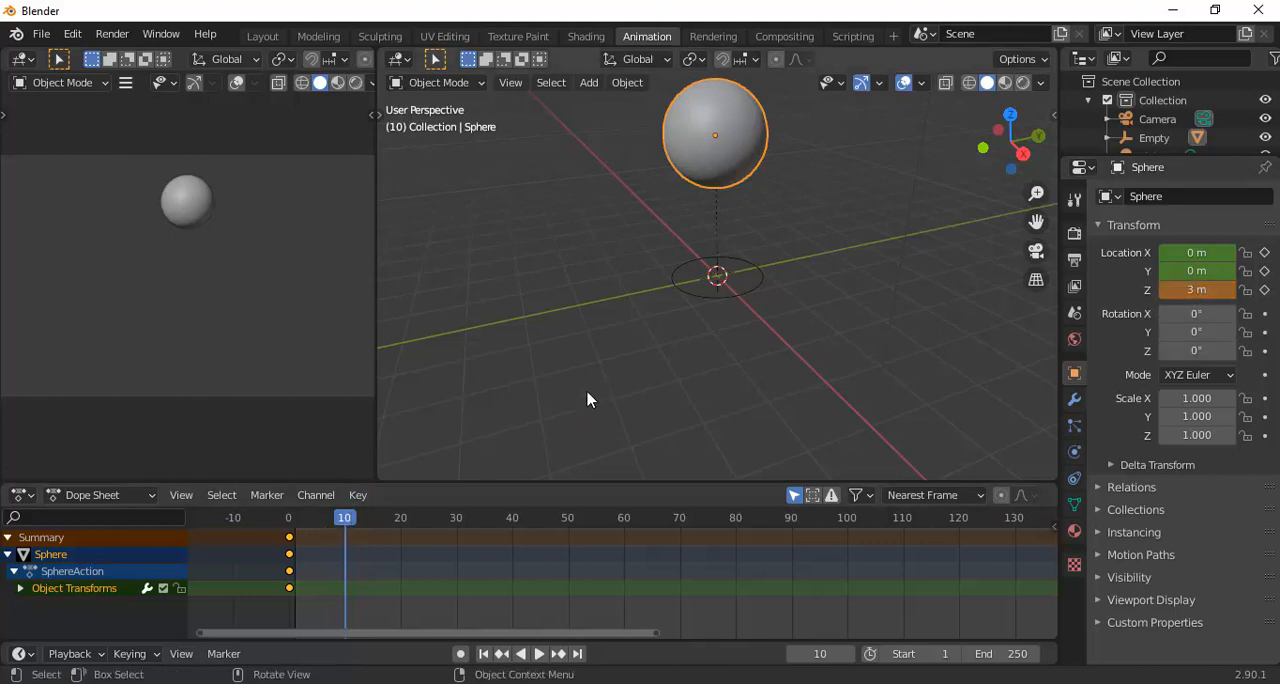
Insert a Location keyframe for the raised sphere at frame 10
key(i)
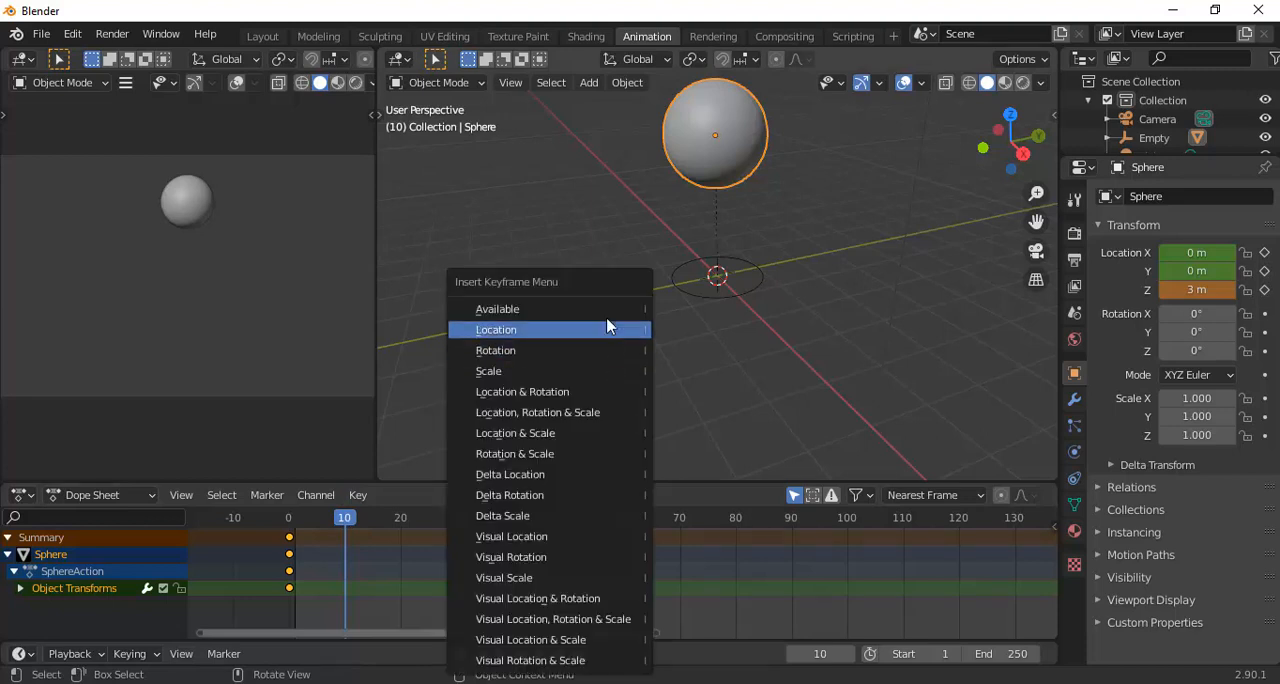
click(597, 331)
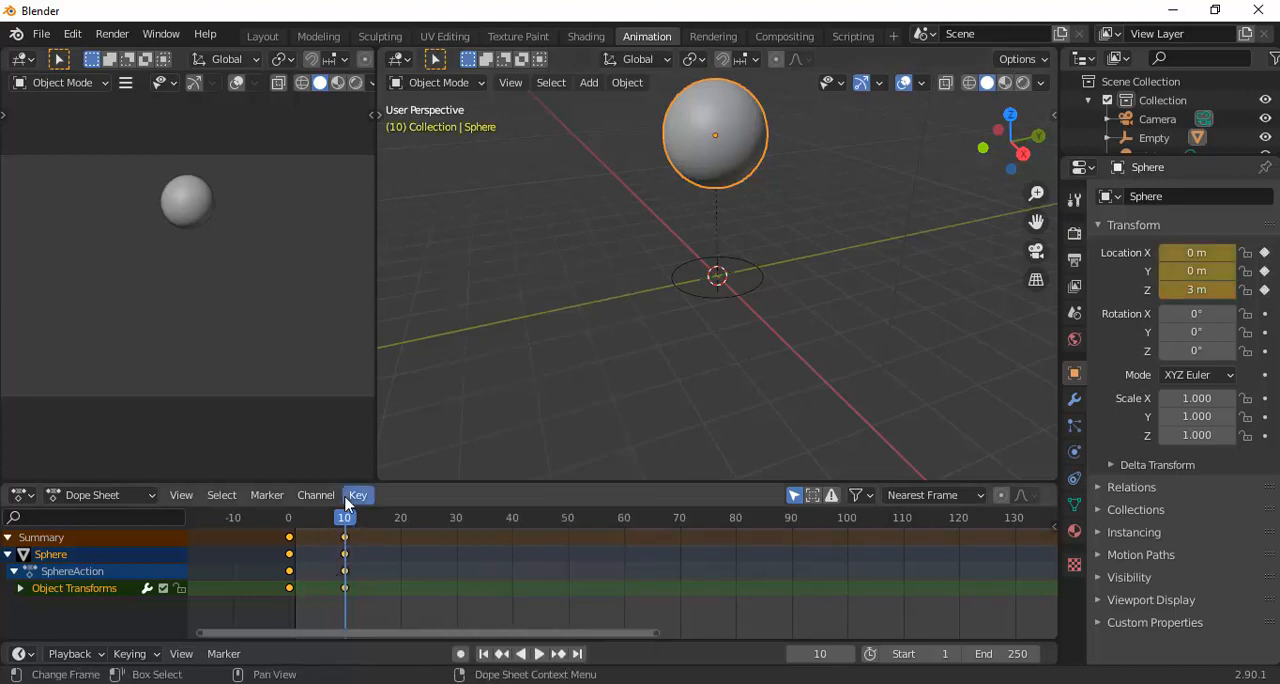
At frame 20, set the sphere's Z location to 1 m and insert a Location keyframe
click(402, 525)
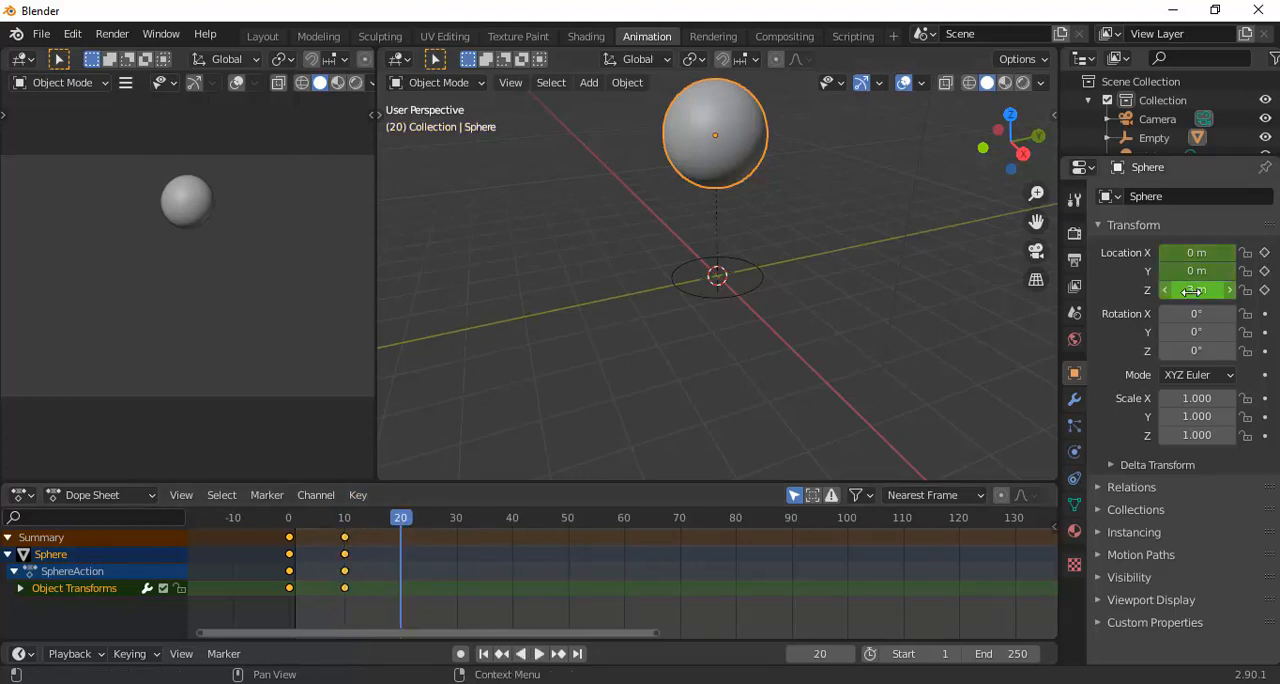
click(1178, 289)
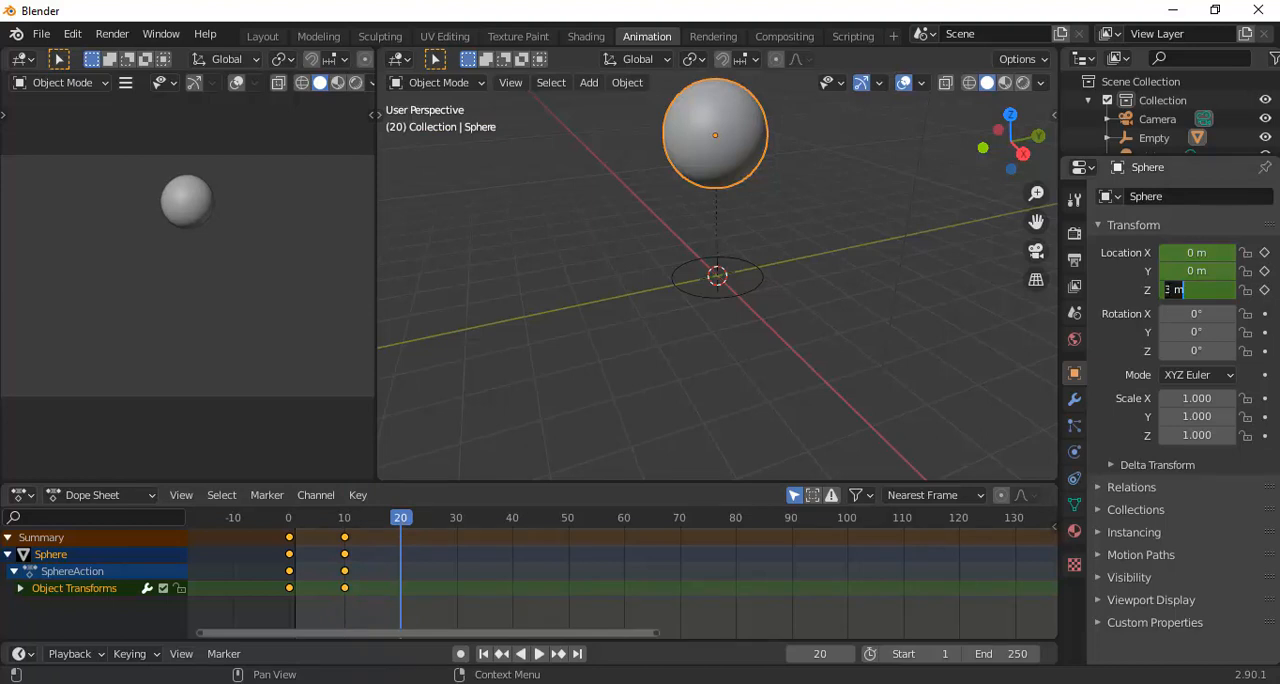
click(1166, 290)
key(Delete)
key(Delete)
text(1)
key(Return)
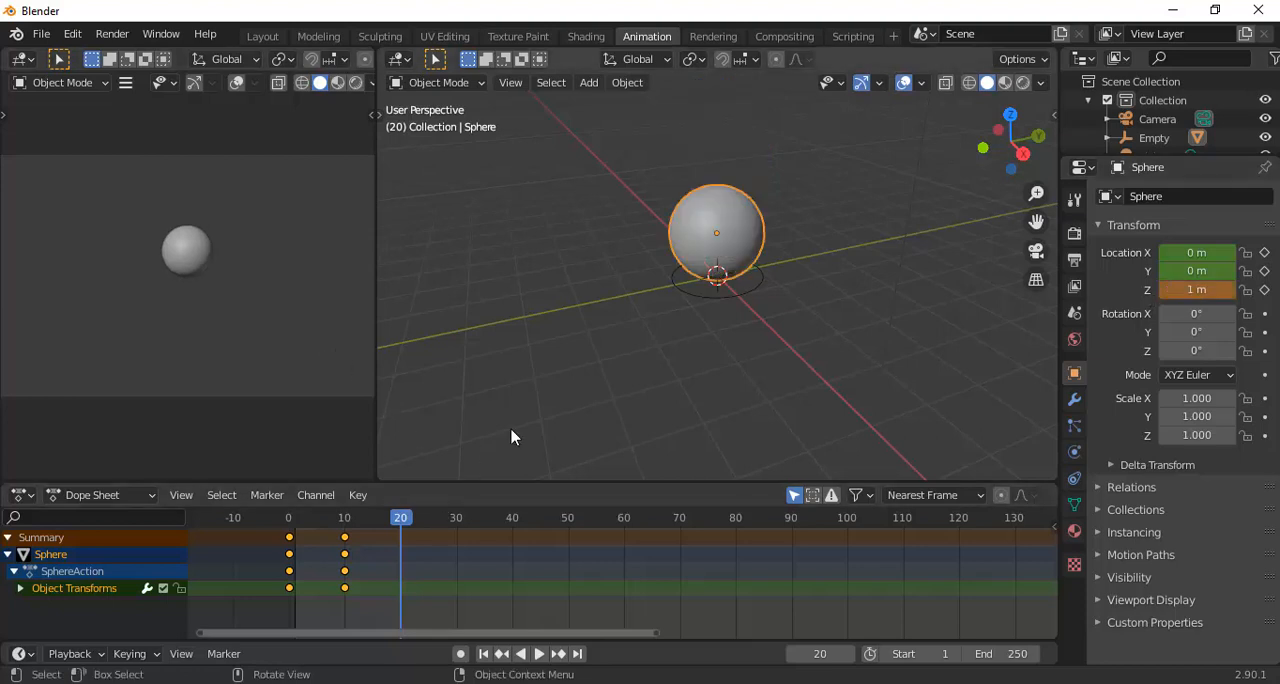
key(i)
click(510, 330)
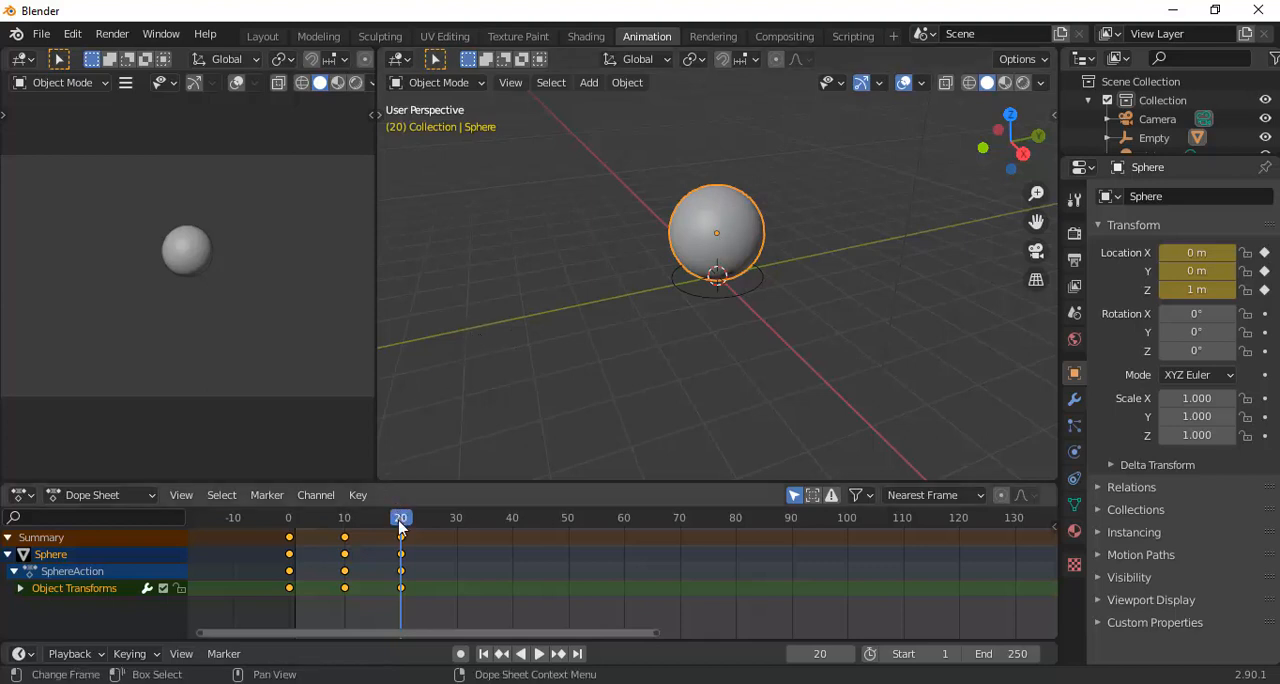
Switch the camera viewport to Rendered shading and play the sphere's bounce from the start, then stop playback
drag(397, 511, 294, 530)
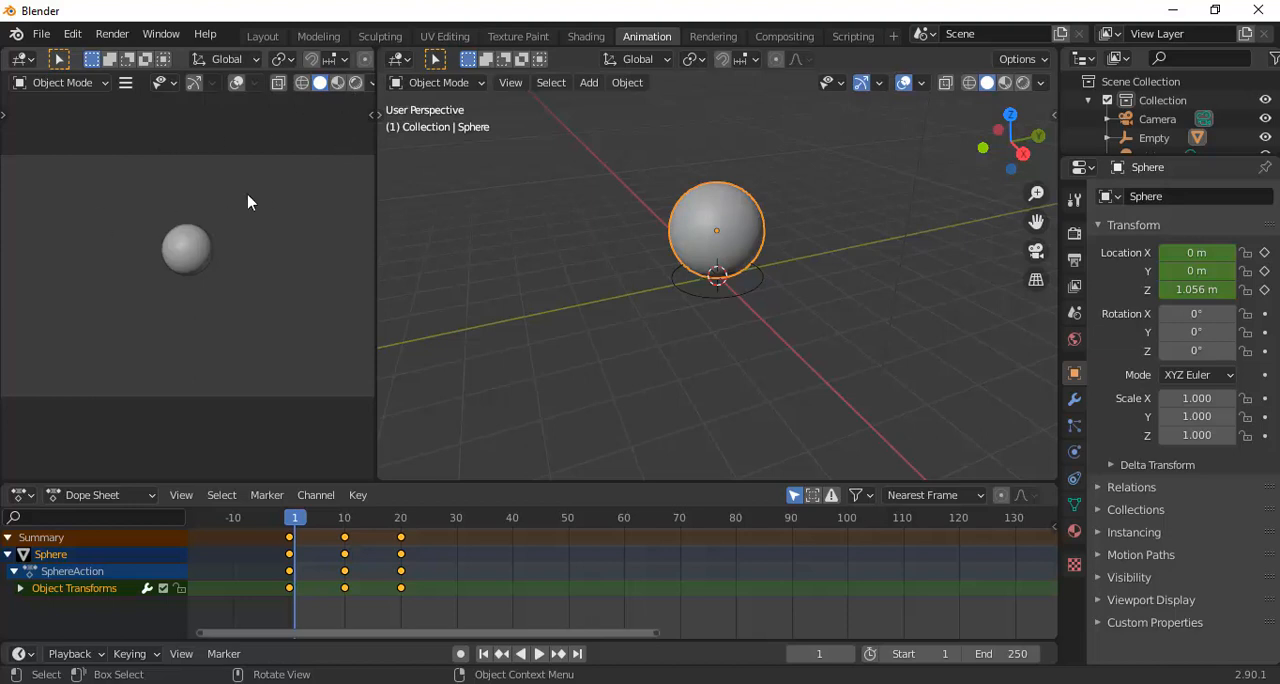
click(355, 83)
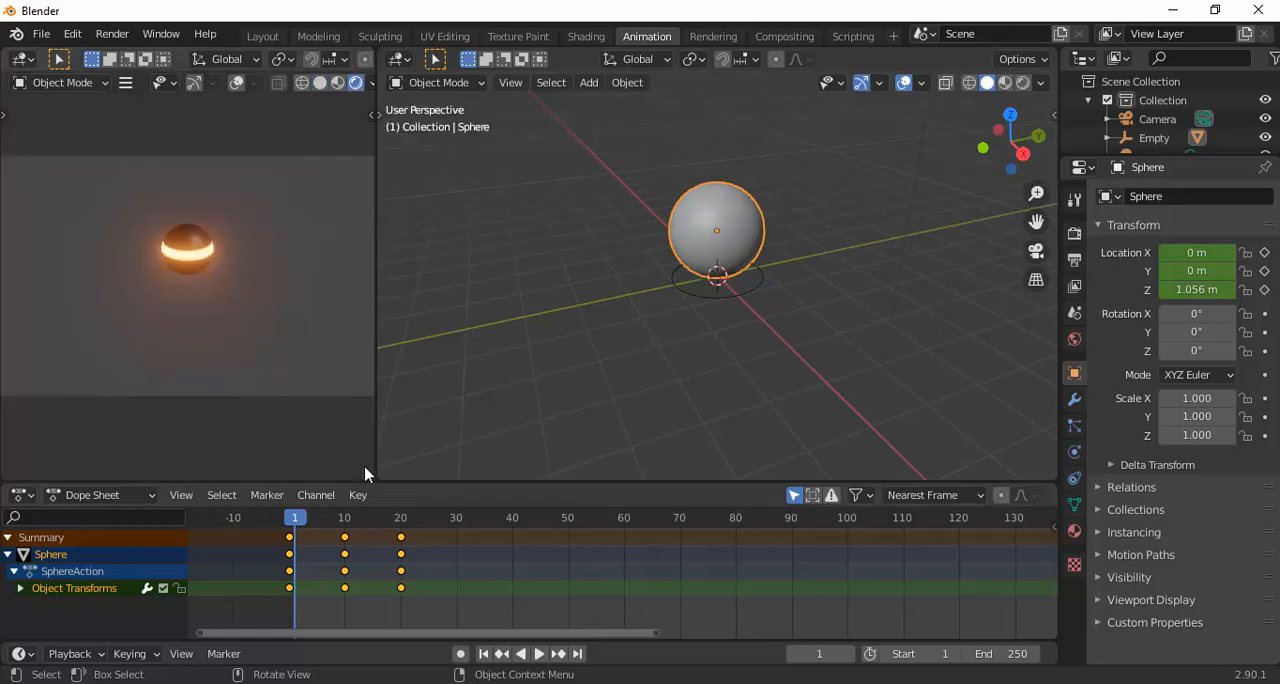
mouse_move(295, 518)
mouse_down()
mouse_move(437, 525)
mouse_move(279, 532)
mouse_up()
key(space)
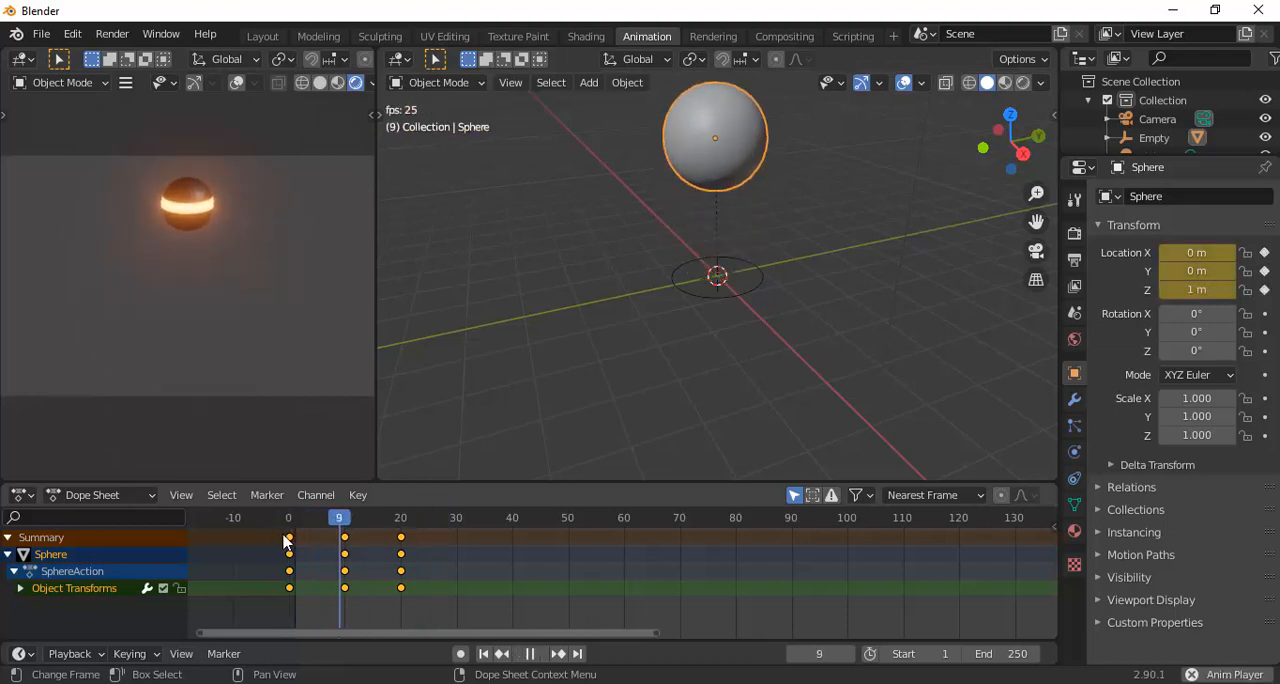
key(space)
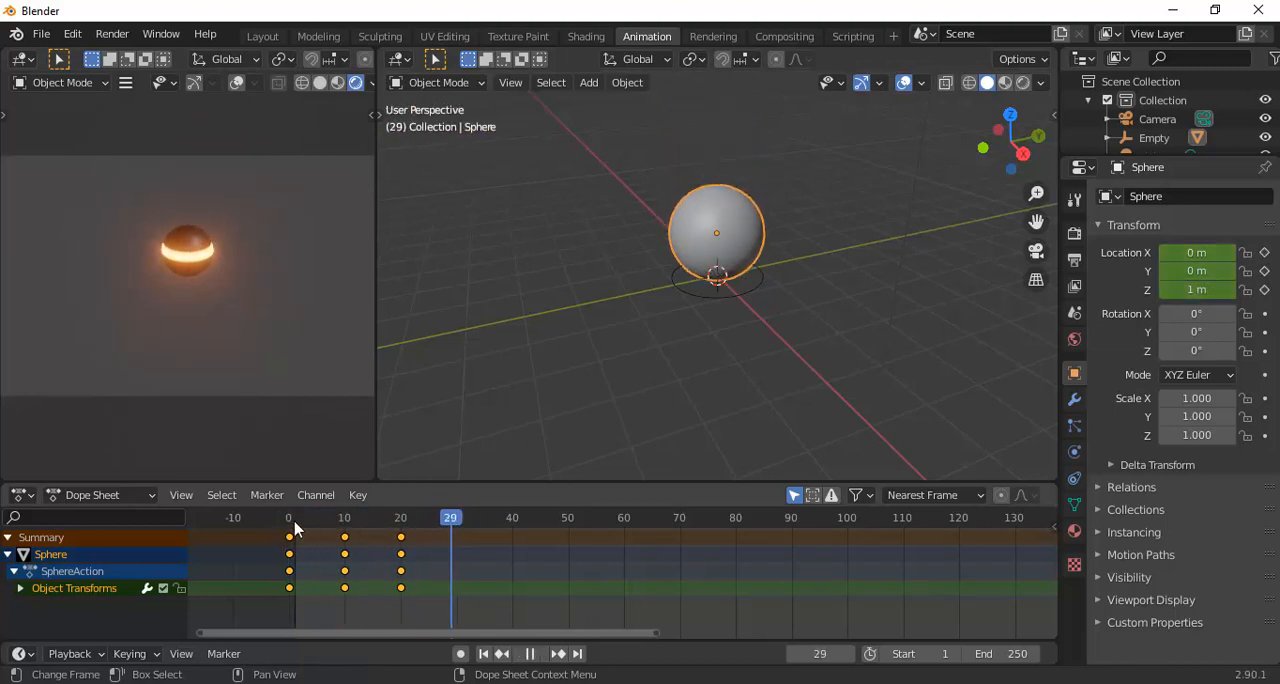
key(Escape)
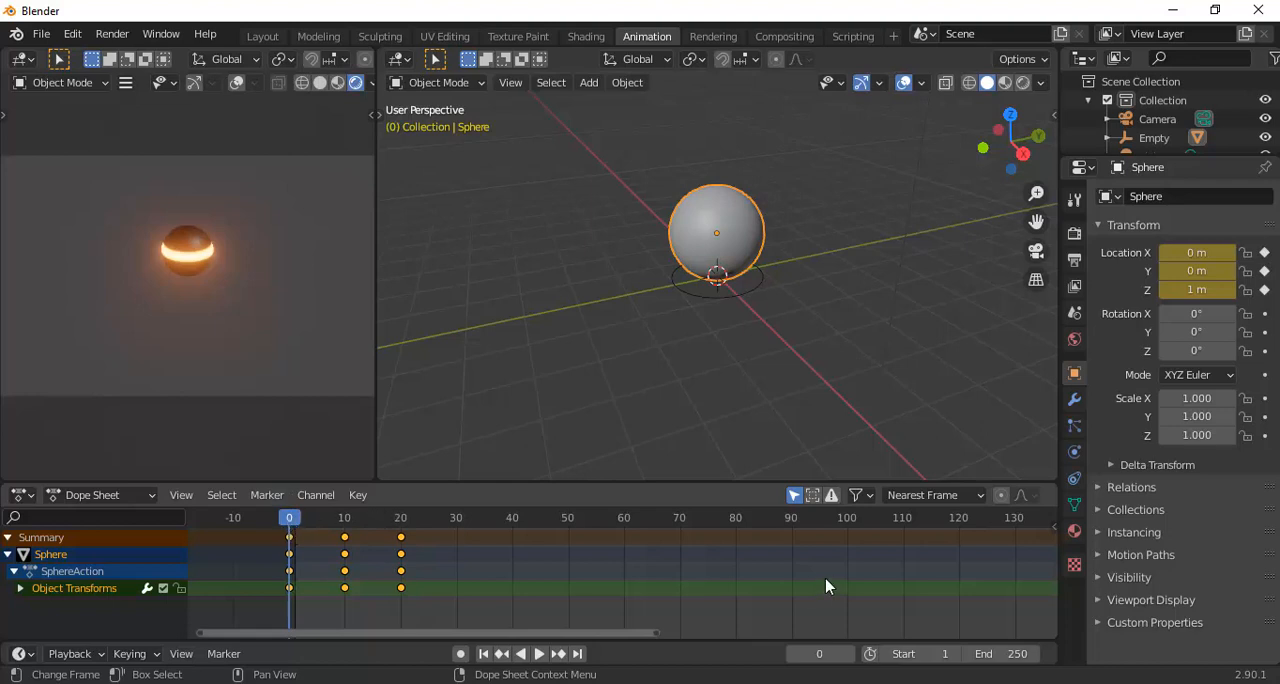
Set the animation's frame range to start at 0 and end at 20, and play the looping bounce
click(944, 653)
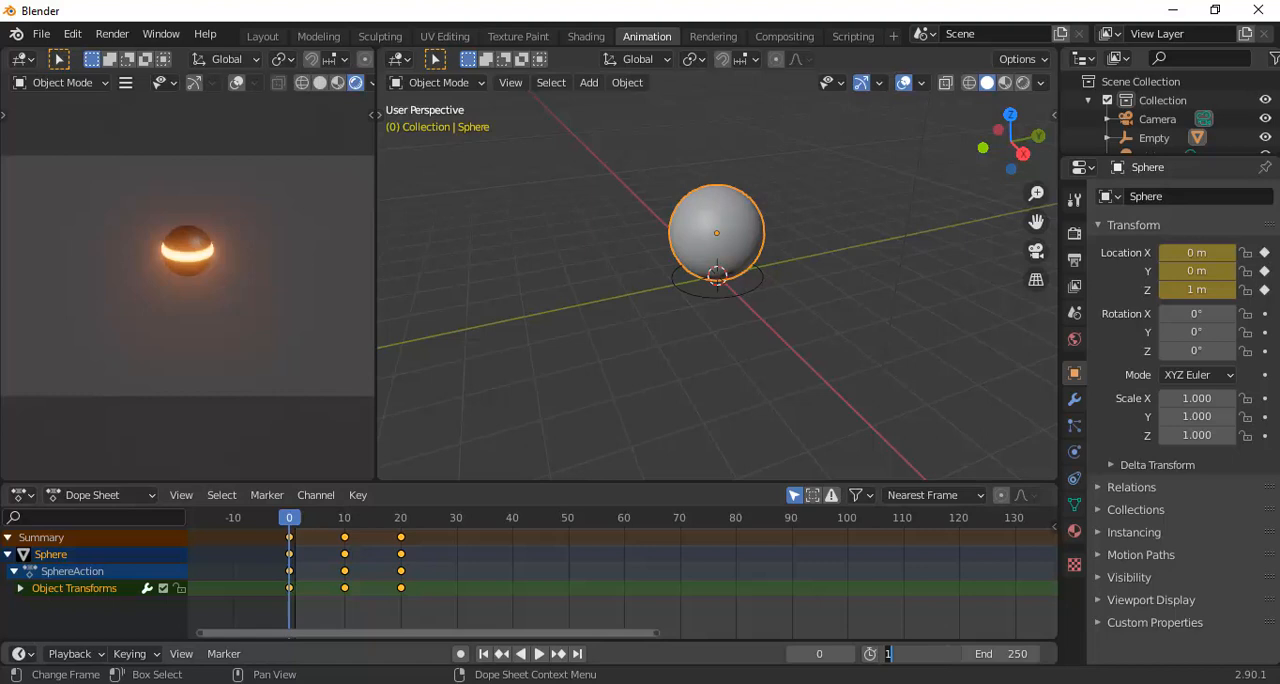
text(0)
click(1018, 655)
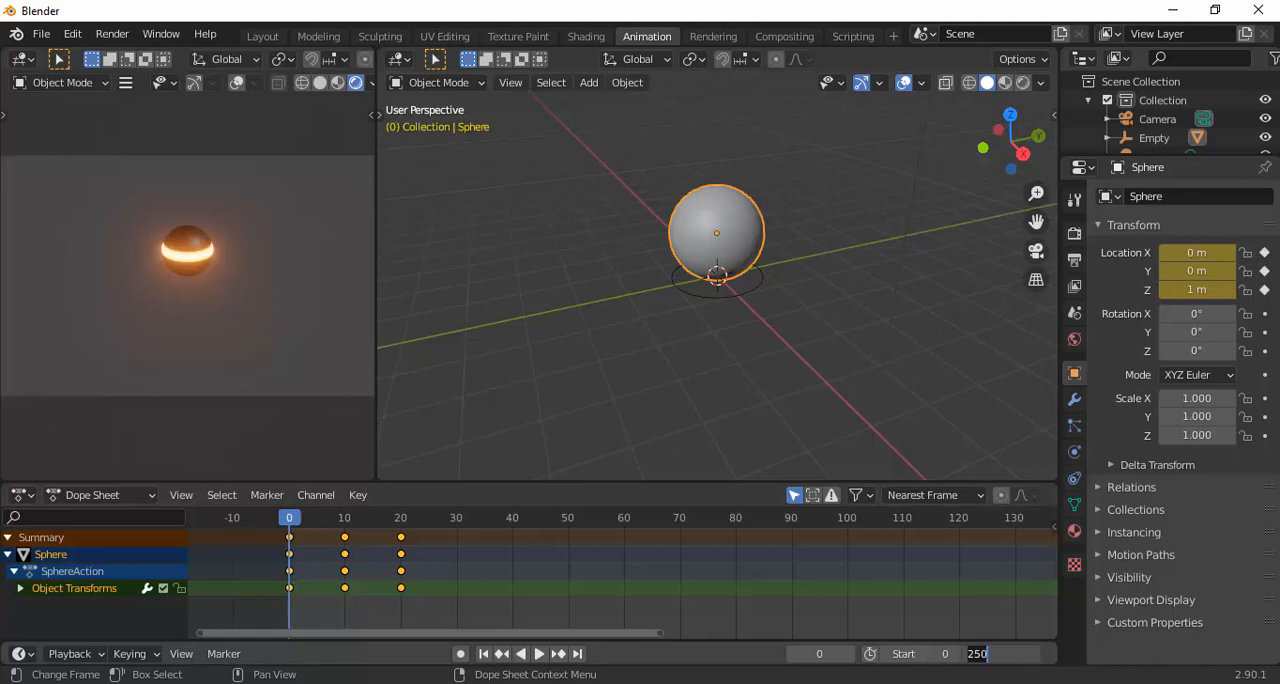
text(20)
key(Return)
key(space)
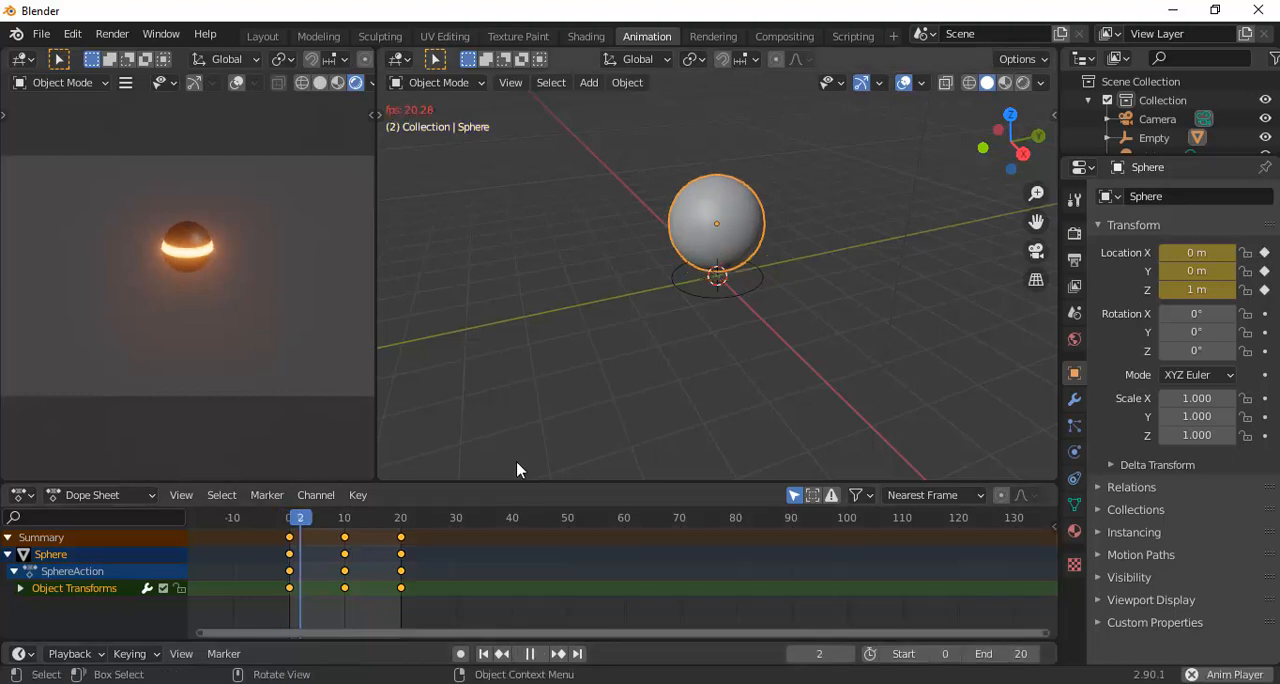